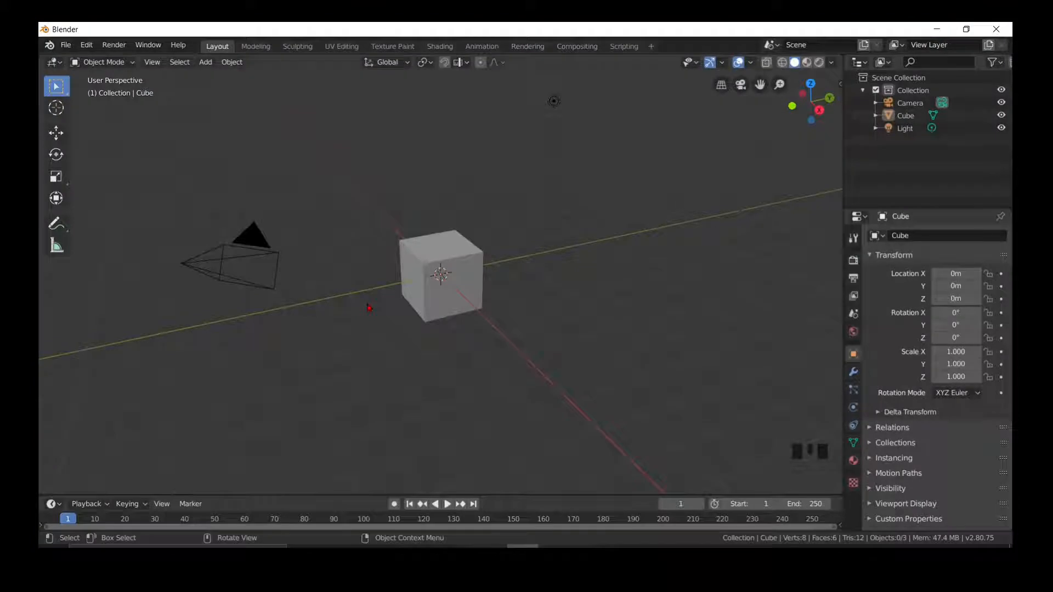
# Delete all the default scene objects and add a UV sphere at the origin
pyautogui.press('a')
pyautogui.press('Delete')
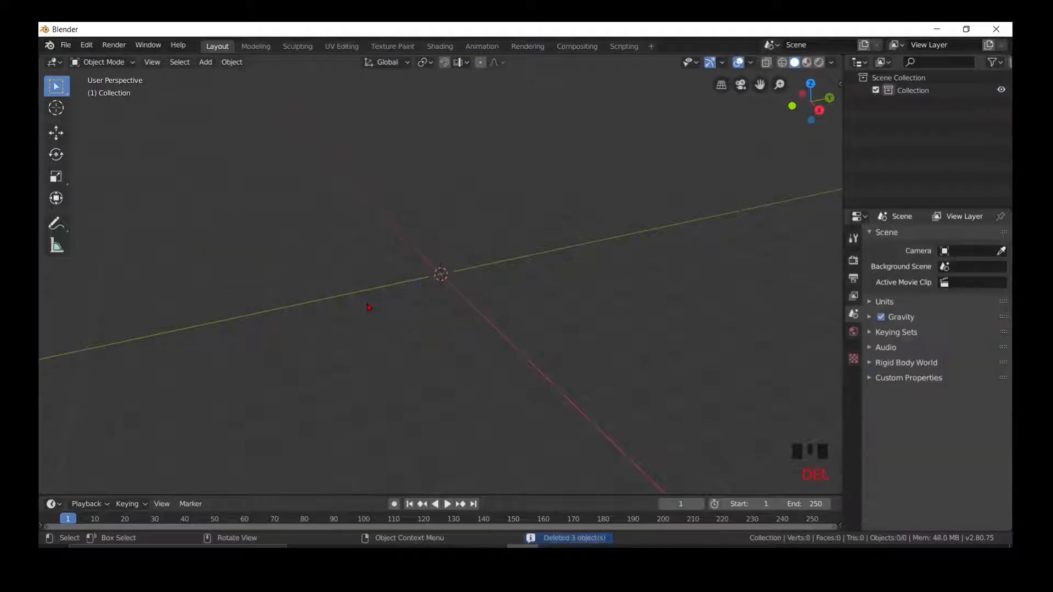
pyautogui.hotkey('shift', 'a')
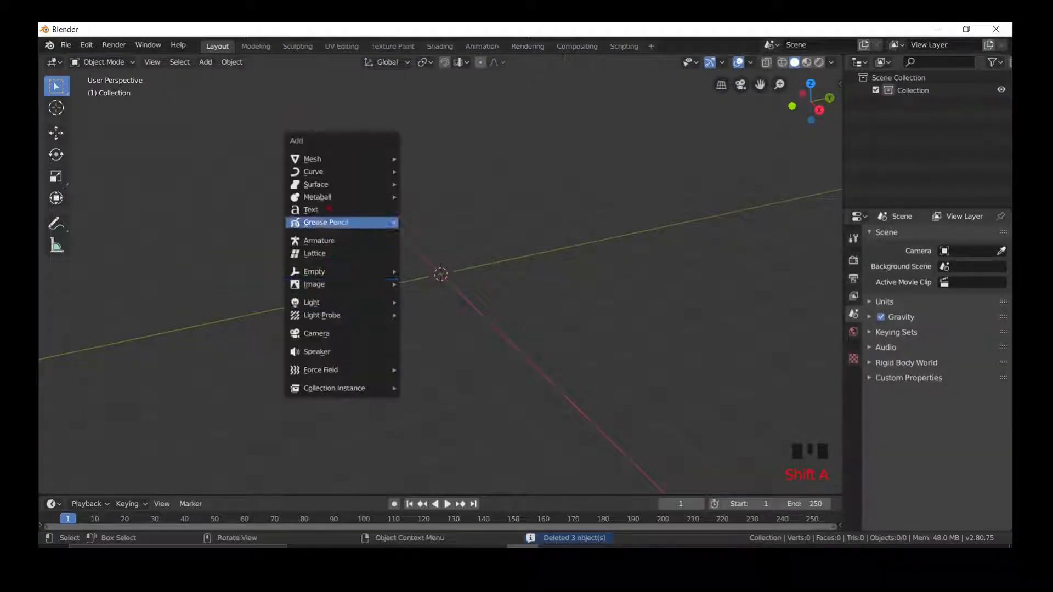
pyautogui.moveTo(355, 163)
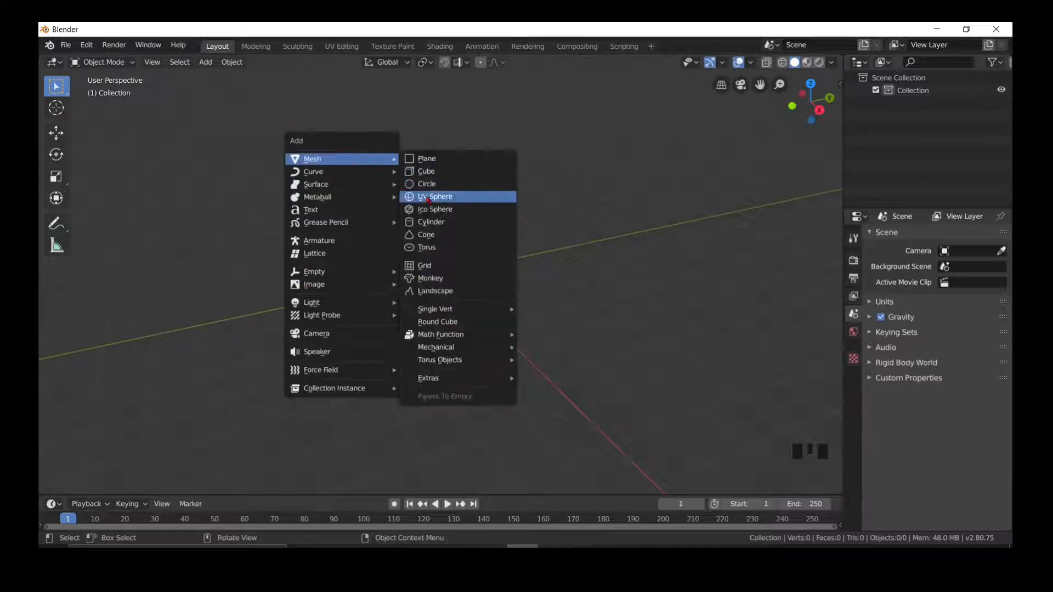
pyautogui.click(429, 198)
pyautogui.scroll(3, 504, 354)
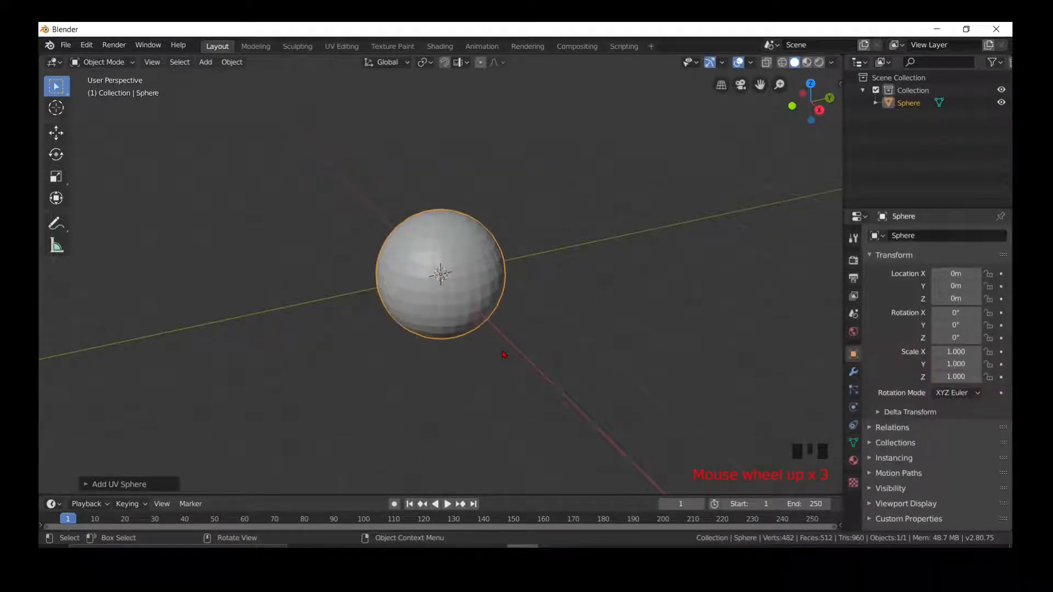
# Delete the faces of the sphere's upper half in Edit Mode from a wireframe front view, then return to Object Mode with solid shading
pyautogui.press('Tab')
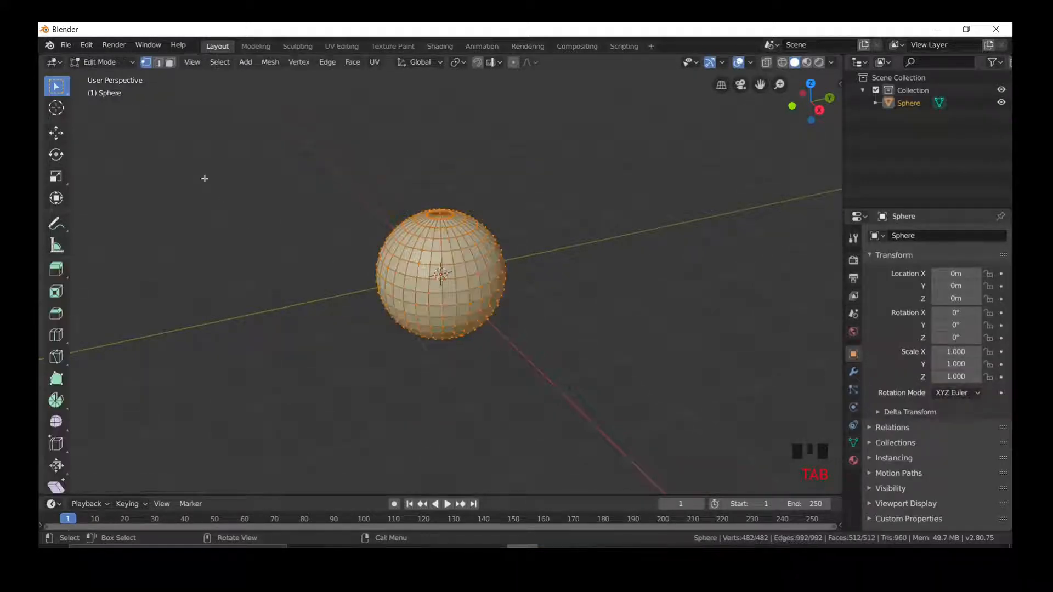
pyautogui.press('`')
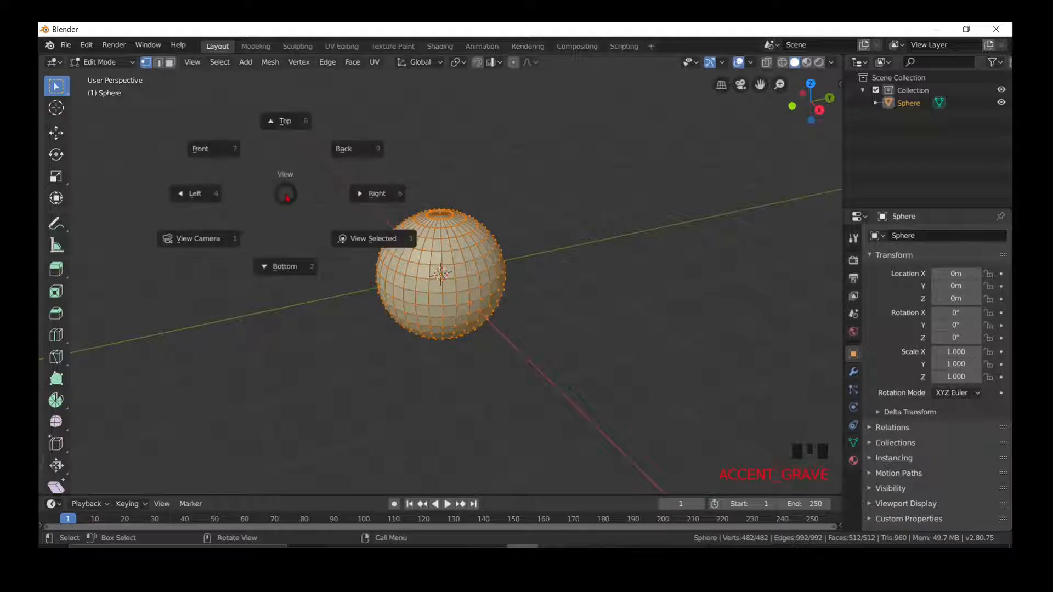
pyautogui.click(213, 149)
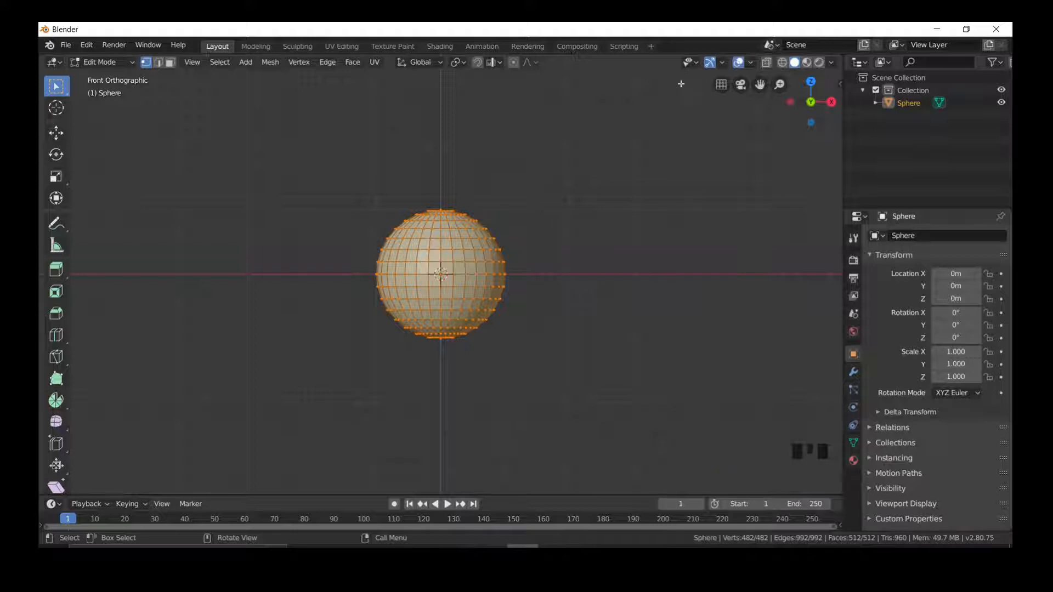
pyautogui.click(784, 63)
pyautogui.scroll(2, 611, 232)
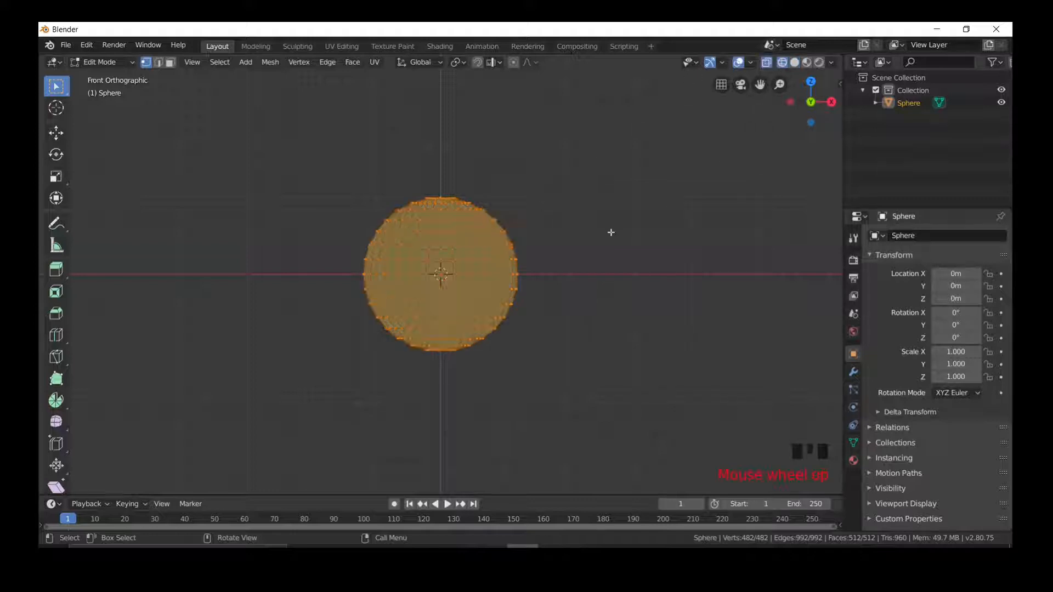
pyautogui.click(190, 136)
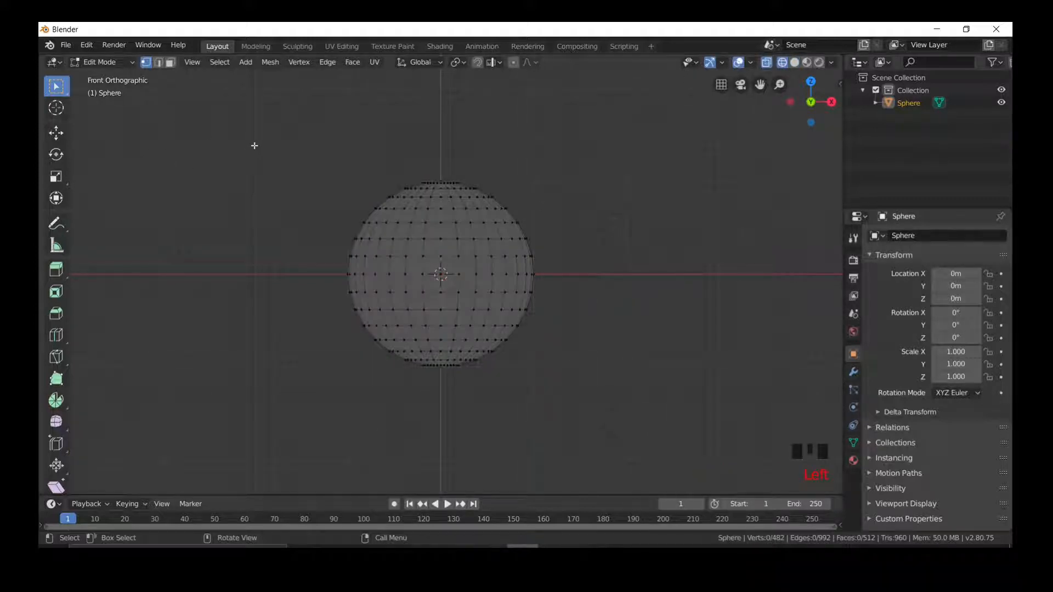
pyautogui.moveTo(254, 145); pyautogui.dragTo(615, 280)
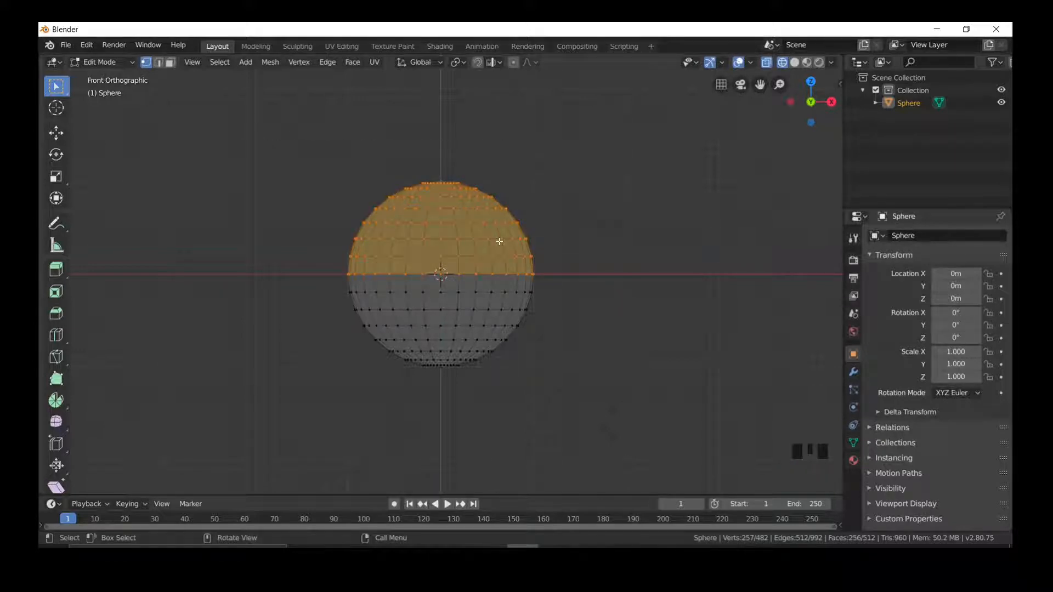
pyautogui.press('x')
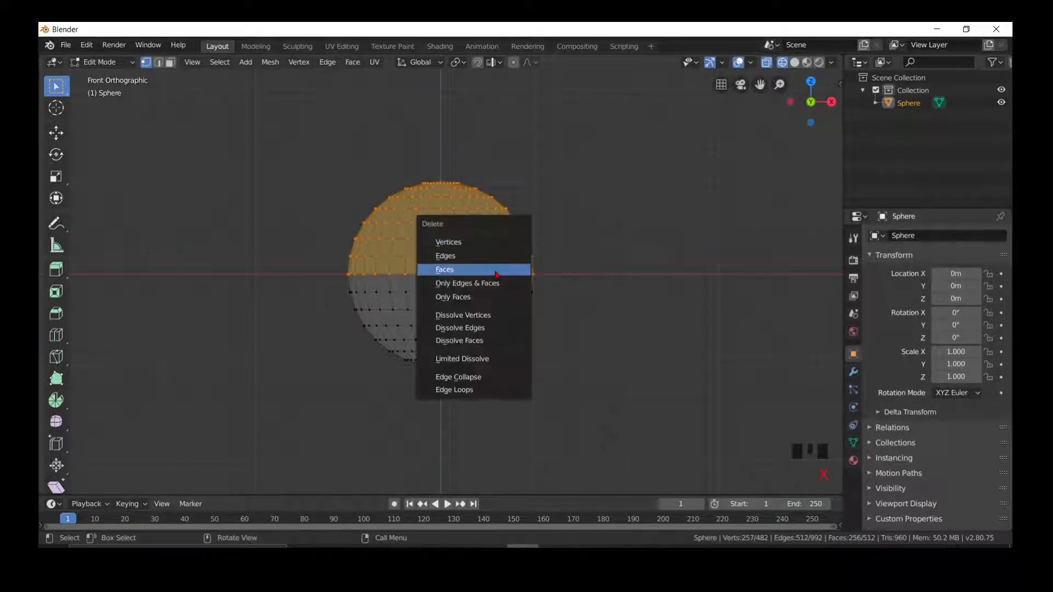
pyautogui.click(495, 269)
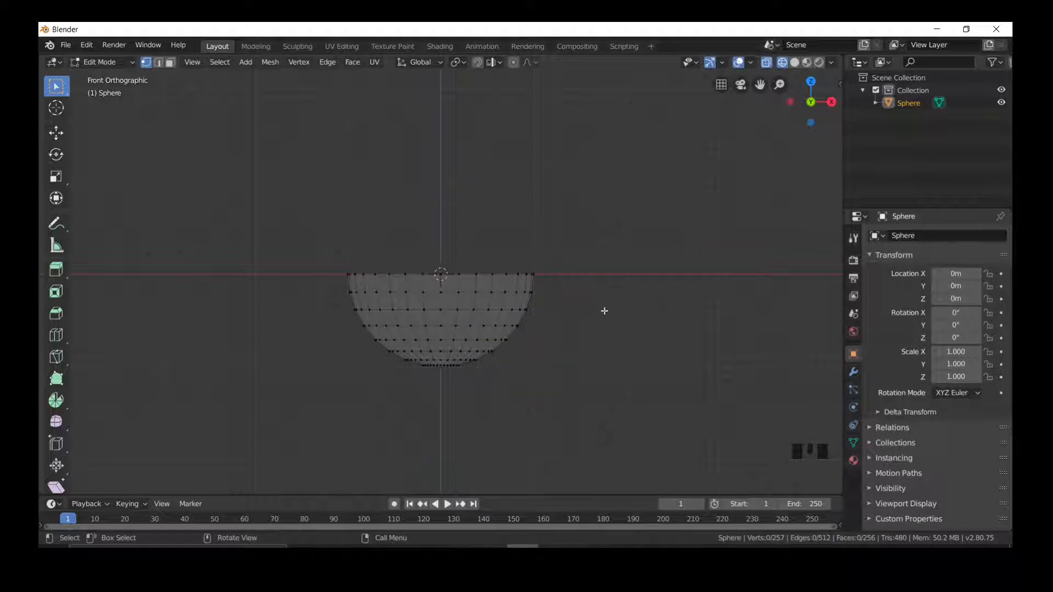
pyautogui.press('Tab')
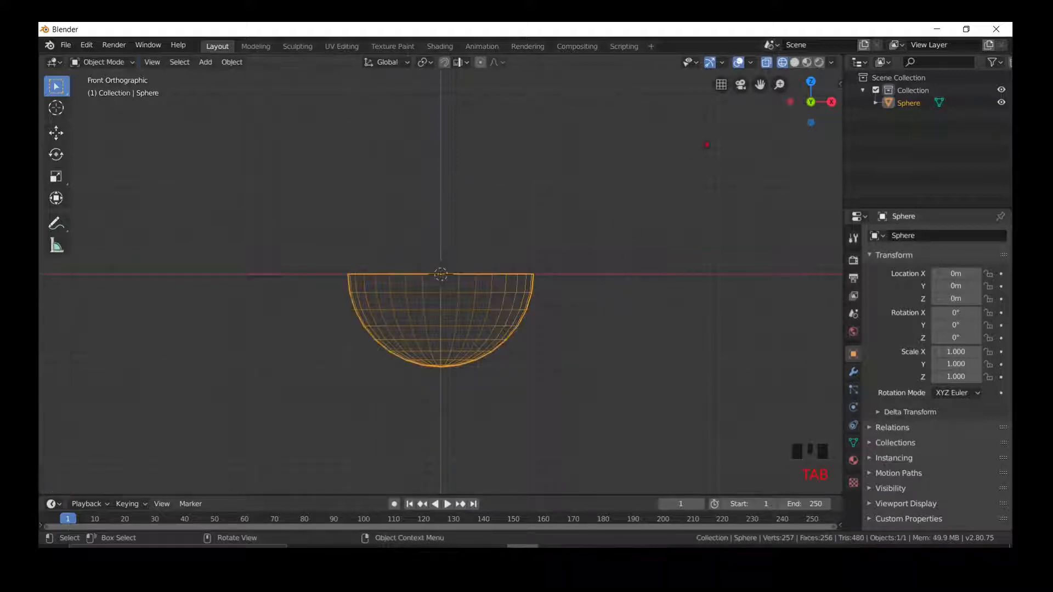
pyautogui.click(794, 63)
# Add a Plain Axes empty at the centre of the half sphere
pyautogui.hotkey('shift', 'a')
pyautogui.moveTo(544, 445)
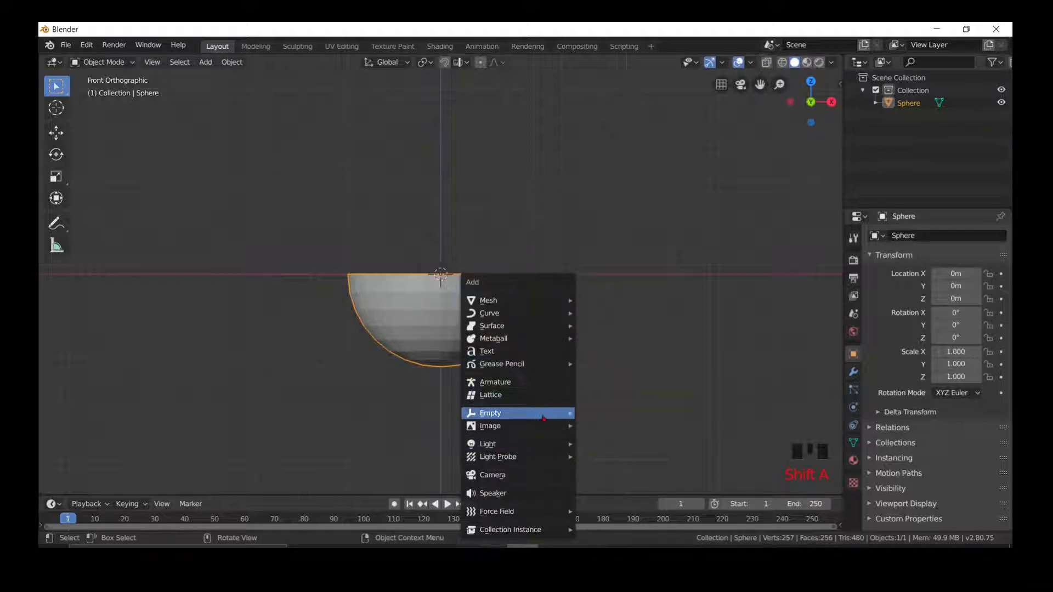
pyautogui.moveTo(543, 417)
pyautogui.click(587, 412)
# Add an Array modifier to the half sphere with Relative Offset disabled and Object Offset enabled using the Empty
pyautogui.moveTo(583, 379); pyautogui.dragTo(557, 423, button='middle')
pyautogui.click(498, 336)
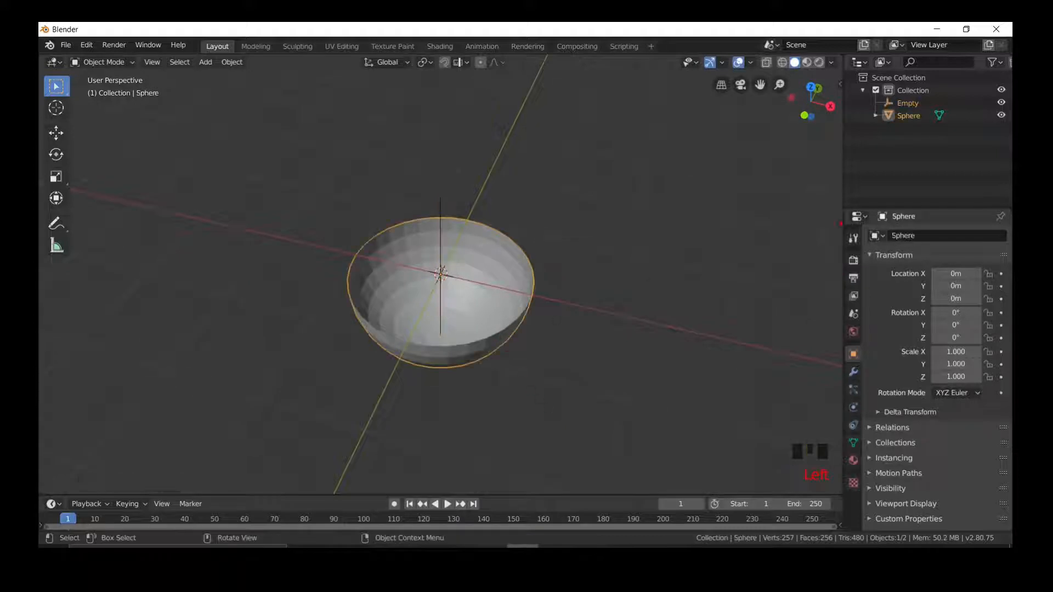
pyautogui.click(854, 373)
pyautogui.click(924, 236)
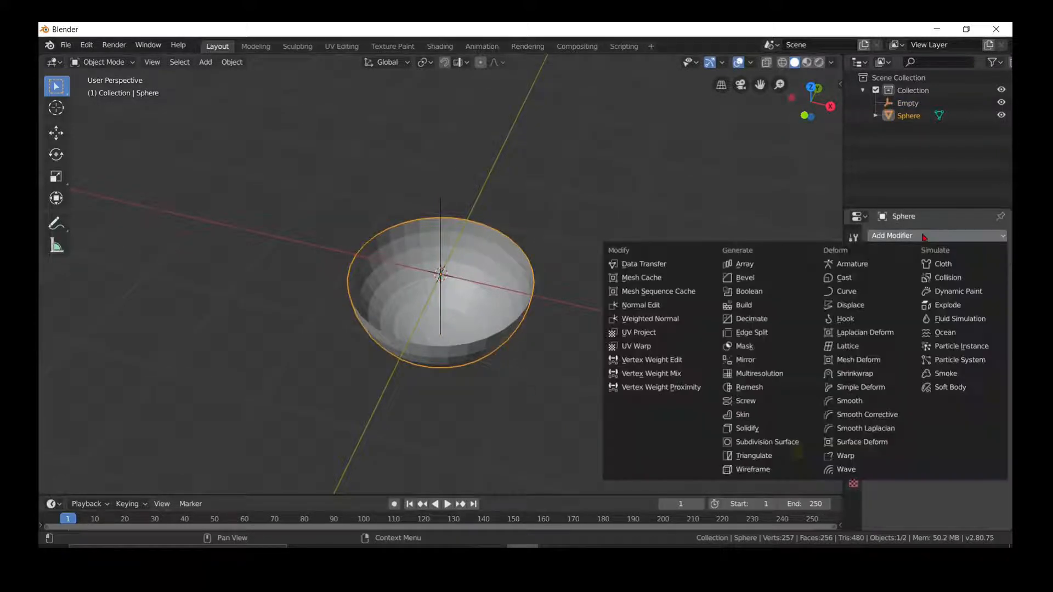
pyautogui.click(745, 265)
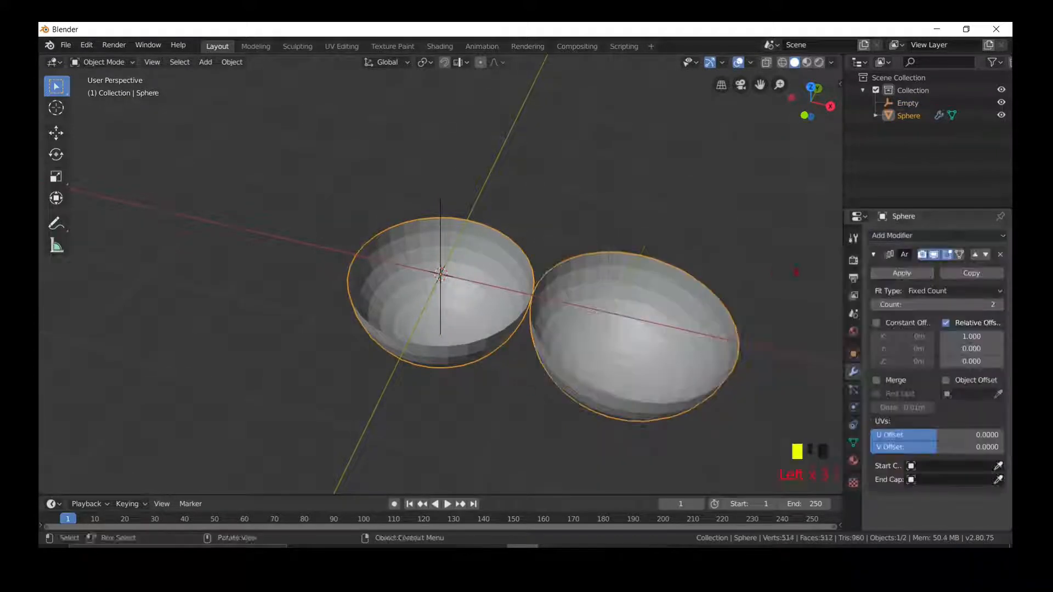
pyautogui.click(946, 323)
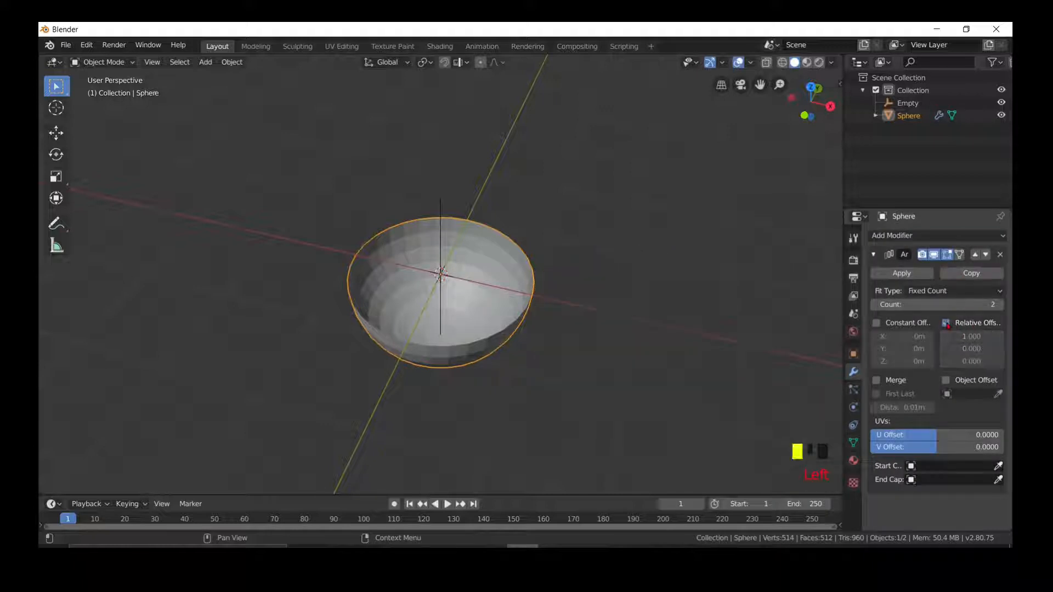
pyautogui.click(955, 394)
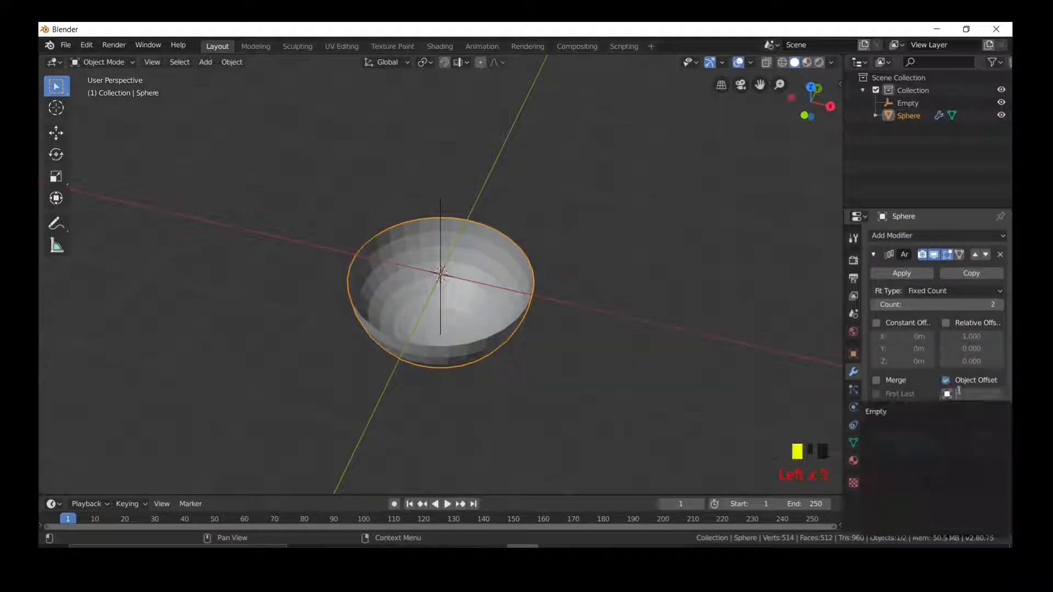
pyautogui.click(910, 413)
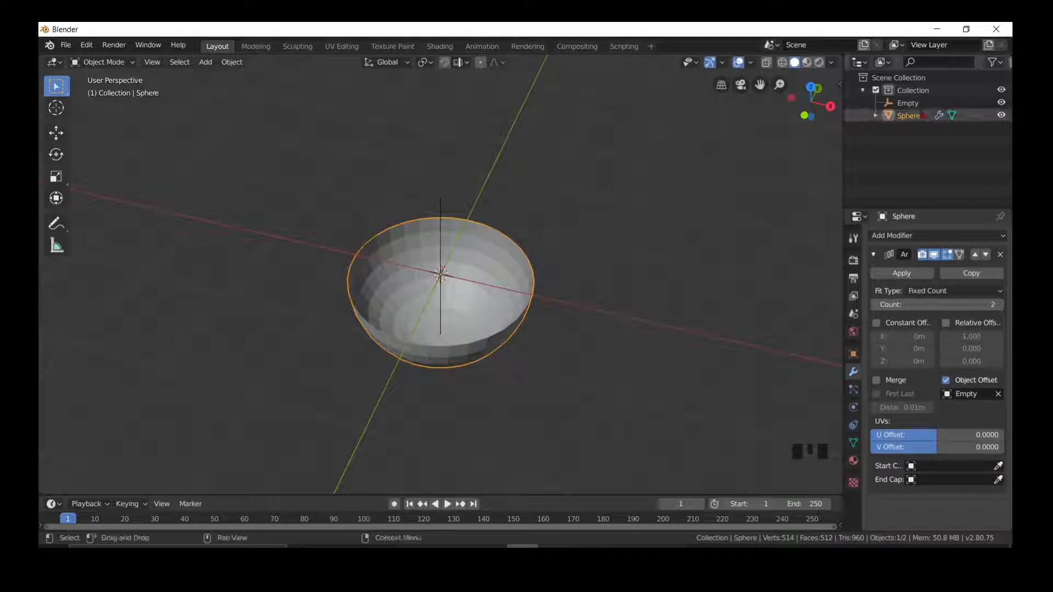
# Scale the empty up uniformly to about 1.17 to enlarge the arrayed copy of the half sphere
pyautogui.click(907, 103)
pyautogui.press('s')
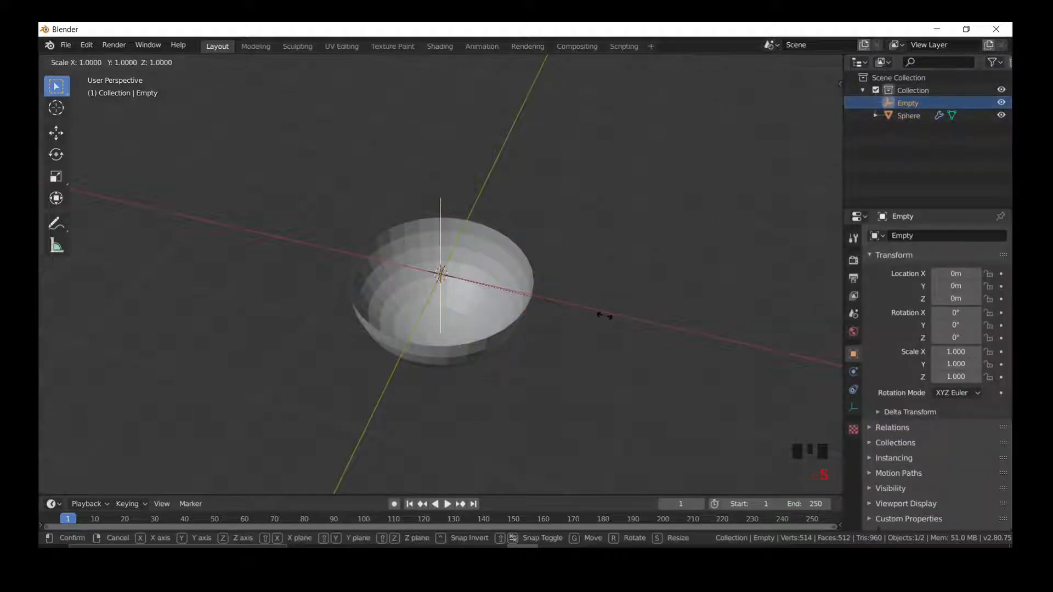
pyautogui.click(631, 329)
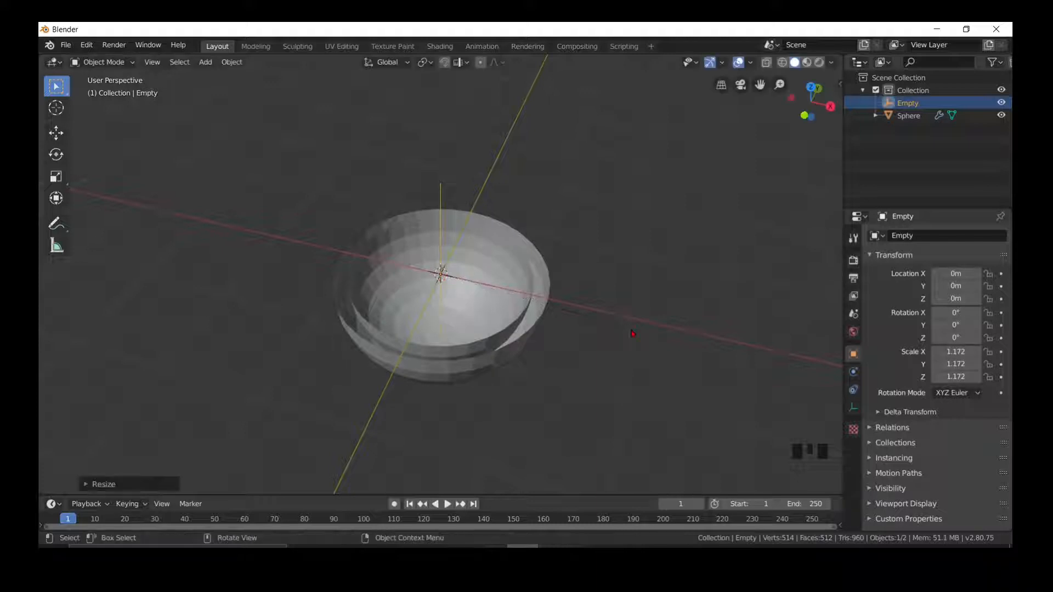
# Set the half sphere's Array modifier count to 20
pyautogui.click(520, 297)
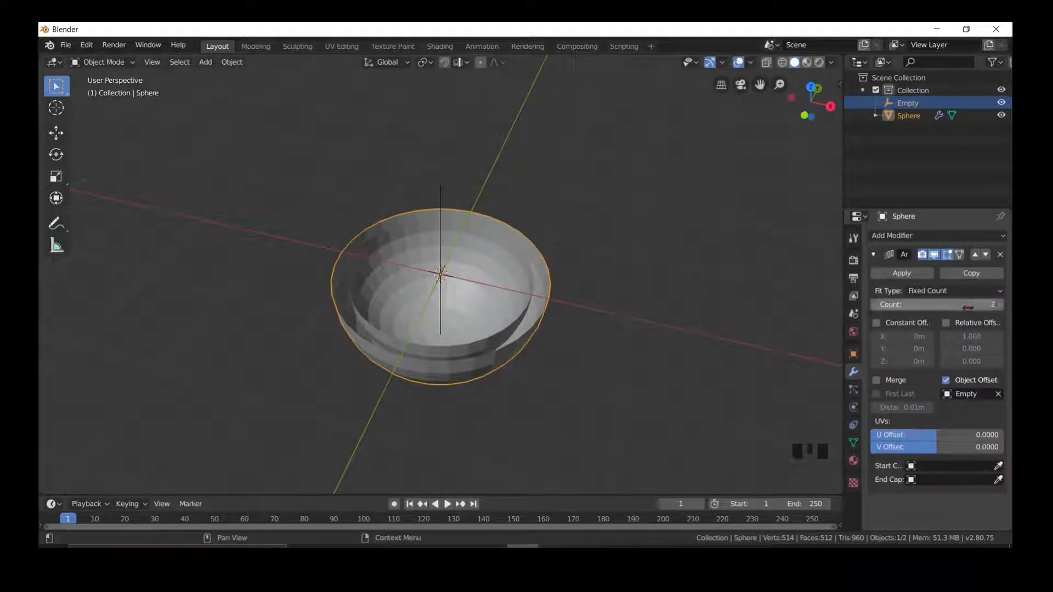
pyautogui.moveTo(967, 308); pyautogui.dragTo(1000, 308)
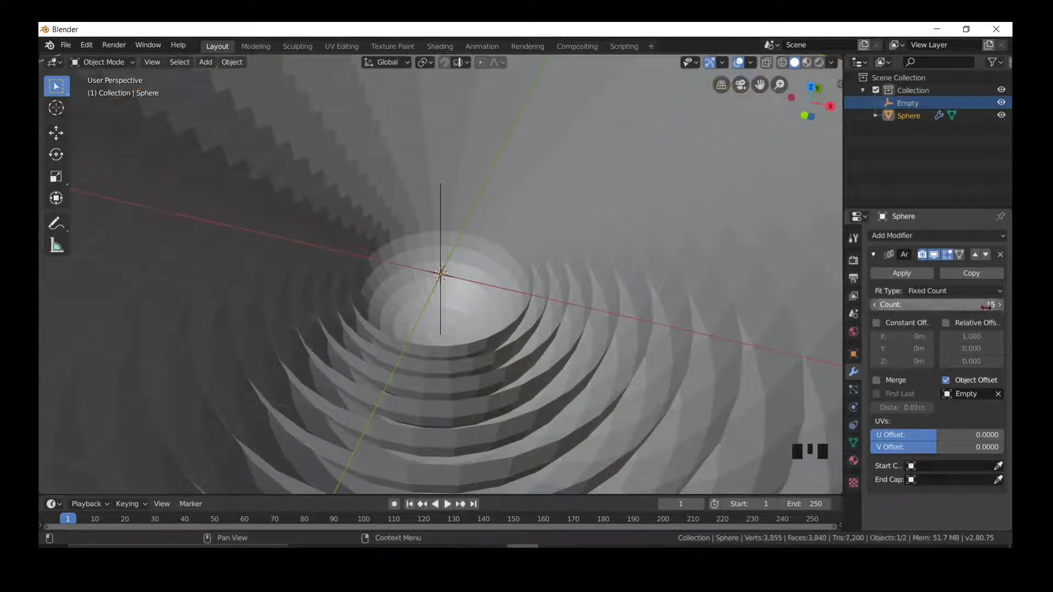
pyautogui.doubleClick(1000, 308)
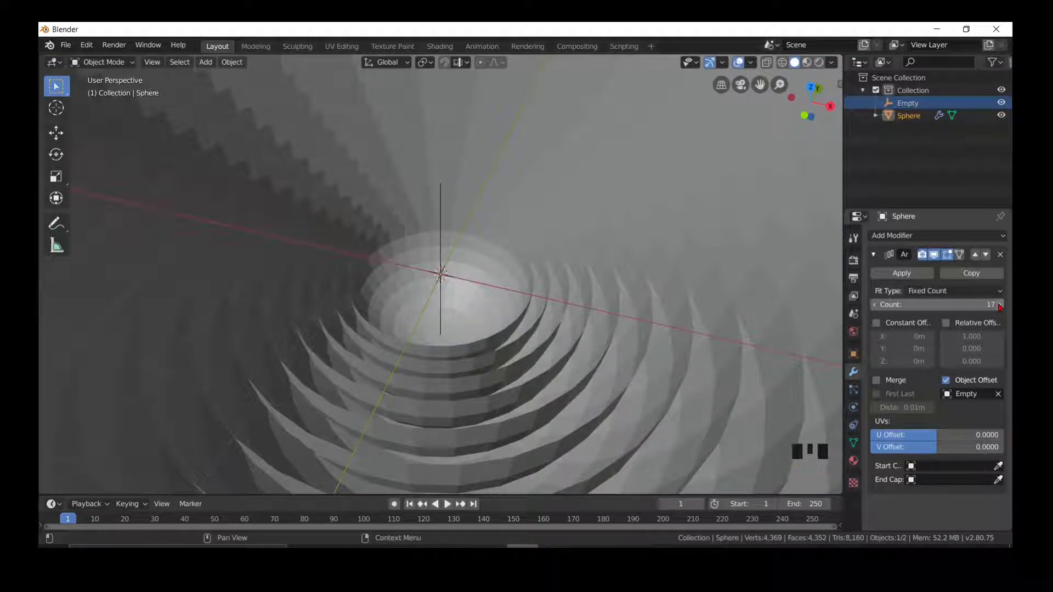
pyautogui.click(1000, 307)
pyautogui.click(1000, 305)
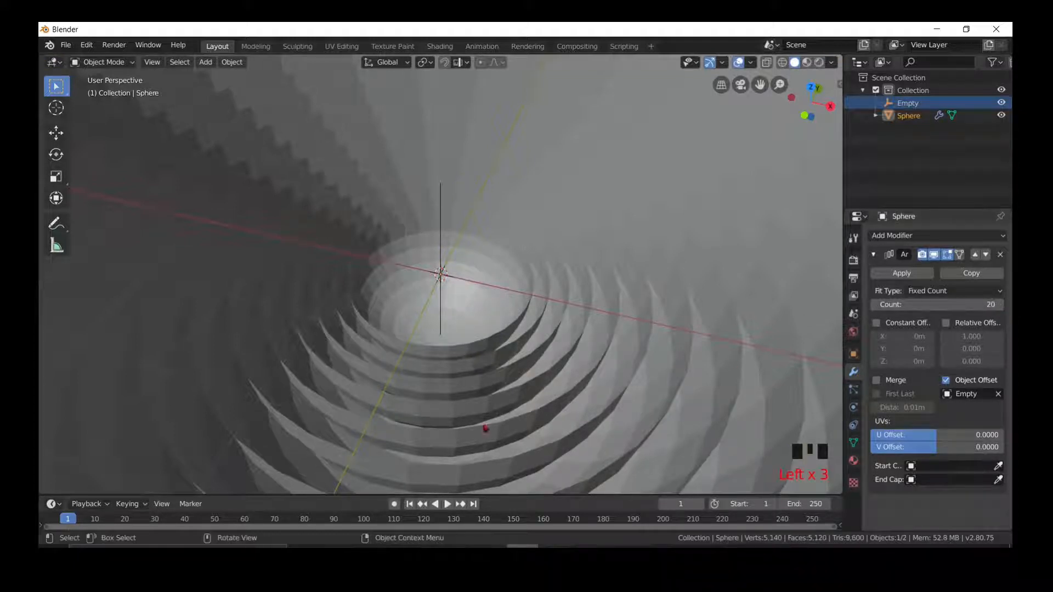
# Collapse the Array modifier's settings and add a Build modifier to the half sphere
pyautogui.scroll(-8, 448, 391)
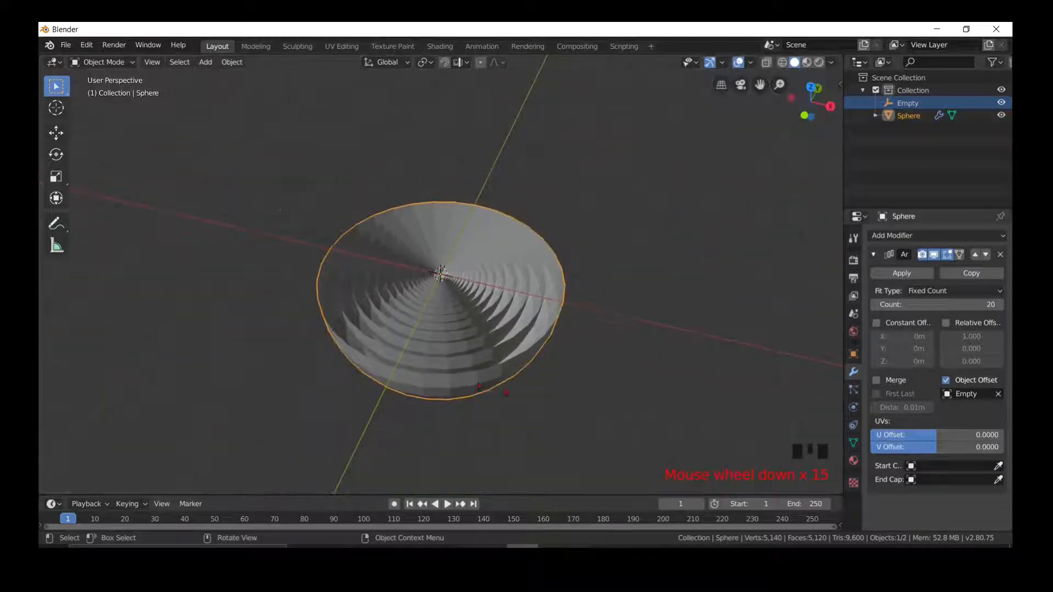
pyautogui.moveTo(447, 391); pyautogui.dragTo(499, 433, button='middle')
pyautogui.scroll(8, 470, 435)
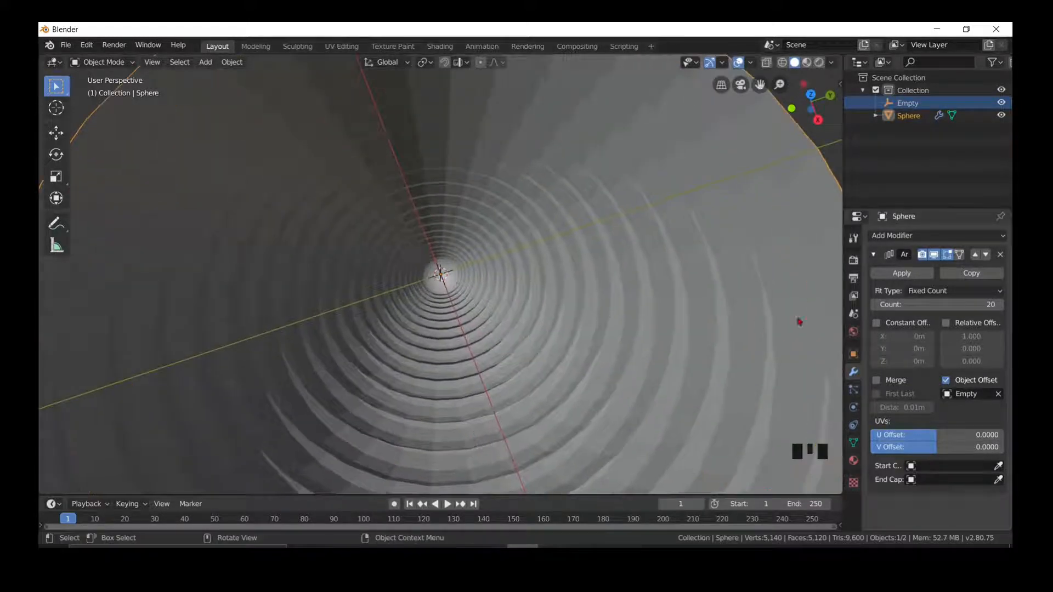
pyautogui.click(874, 255)
pyautogui.click(904, 236)
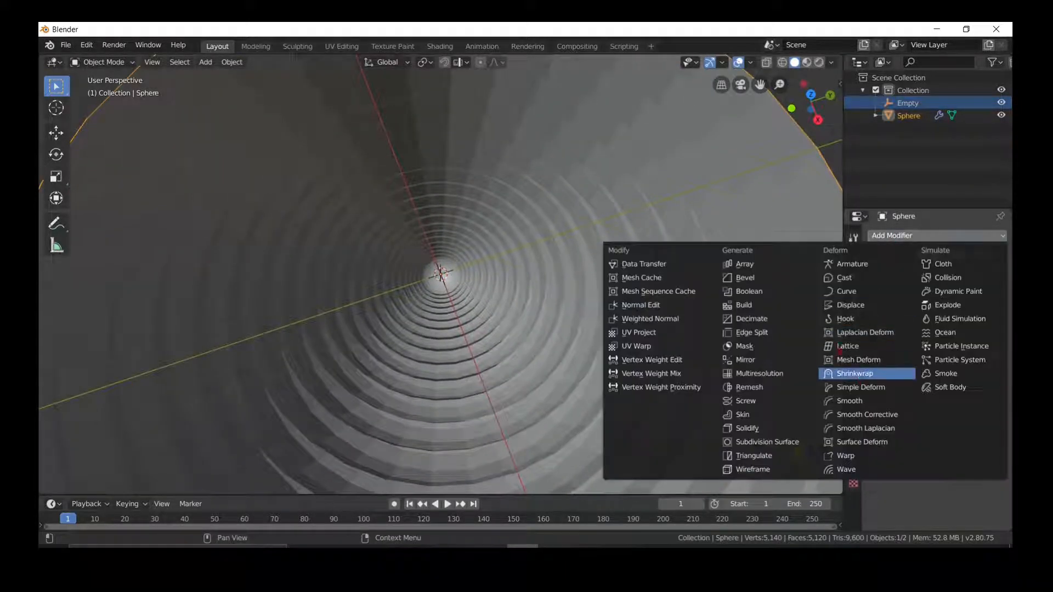
pyautogui.click(771, 308)
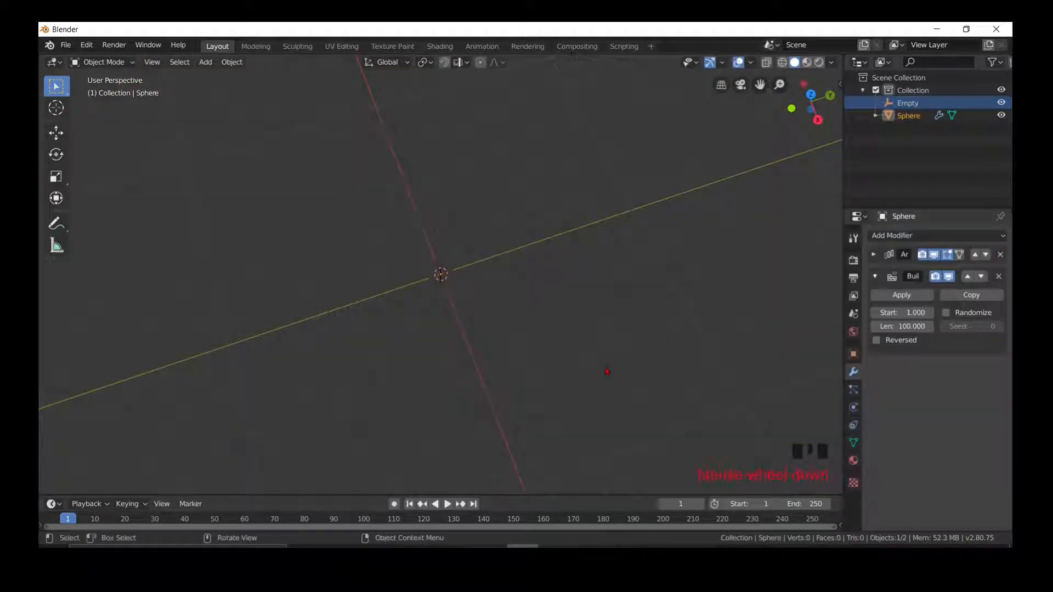
# Enlarge the timeline and play the build animation twice from frame 1, pausing the second playback at frame 94
pyautogui.moveTo(499, 492); pyautogui.dragTo(508, 457)
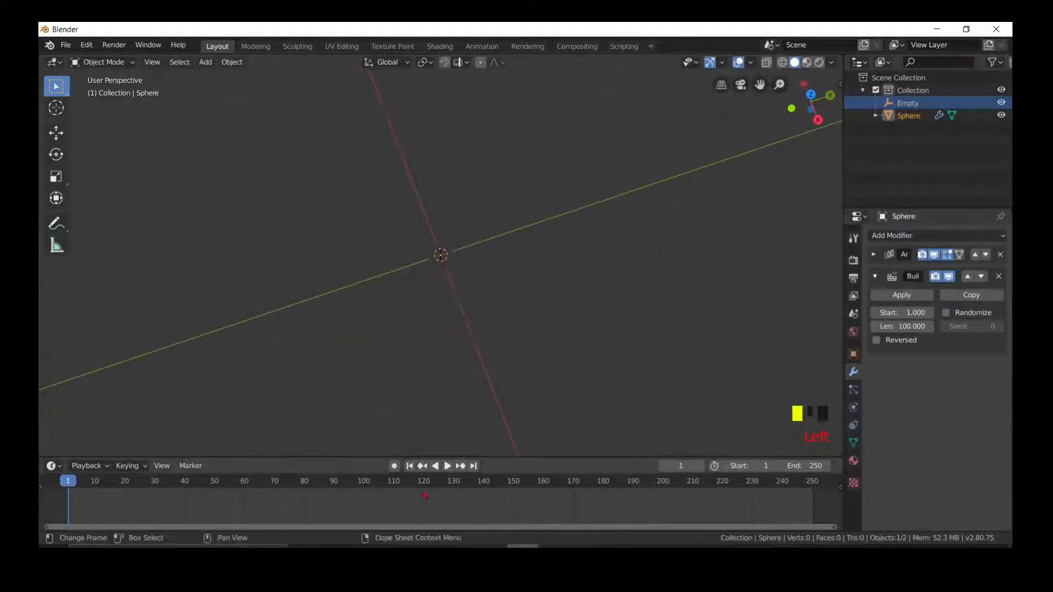
pyautogui.click(447, 467)
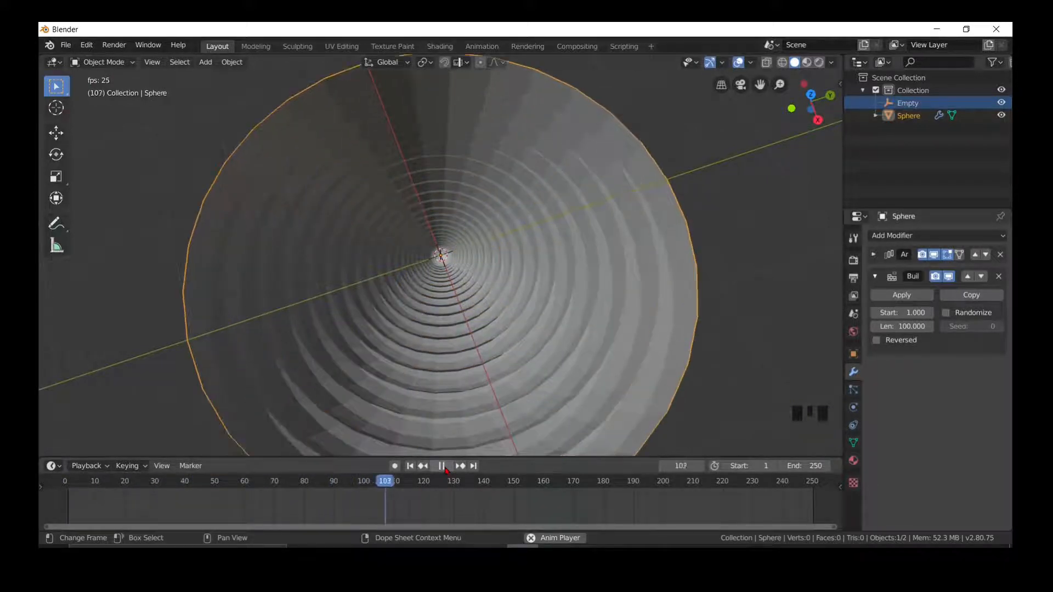
pyautogui.click(445, 467)
pyautogui.click(409, 466)
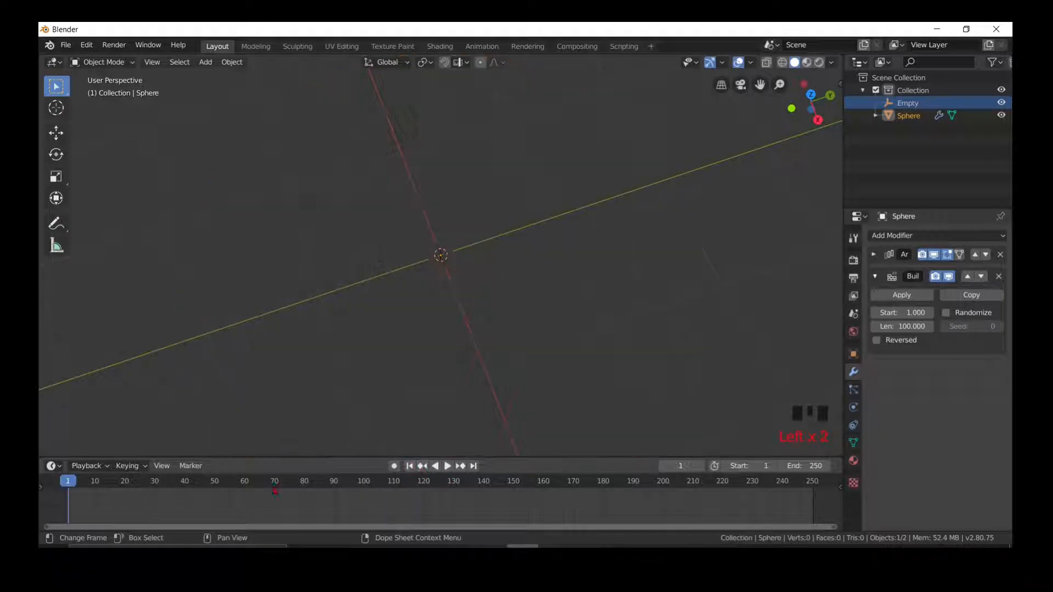
pyautogui.click(447, 466)
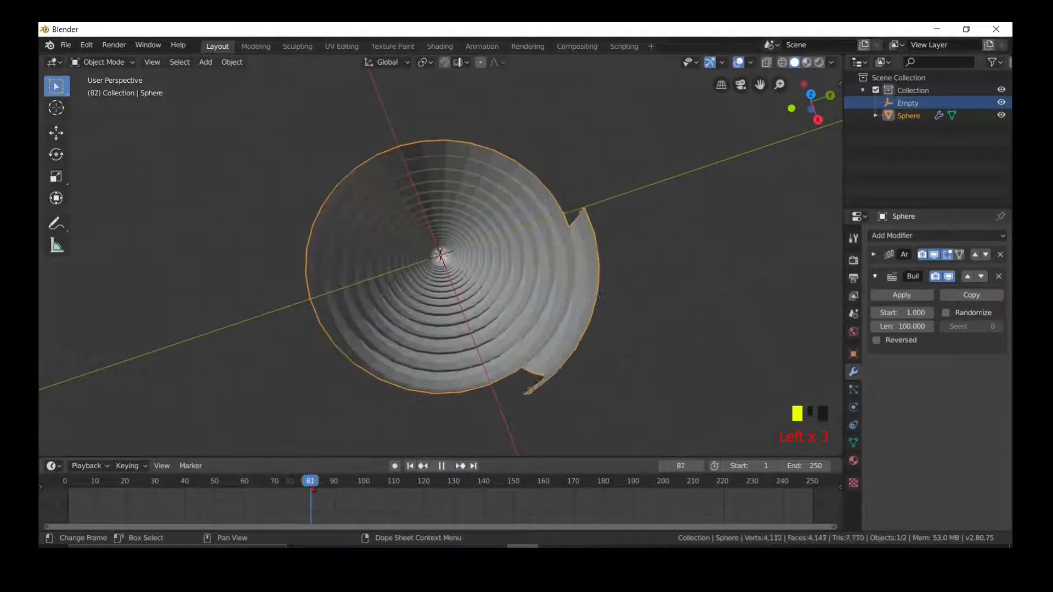
pyautogui.press('space')
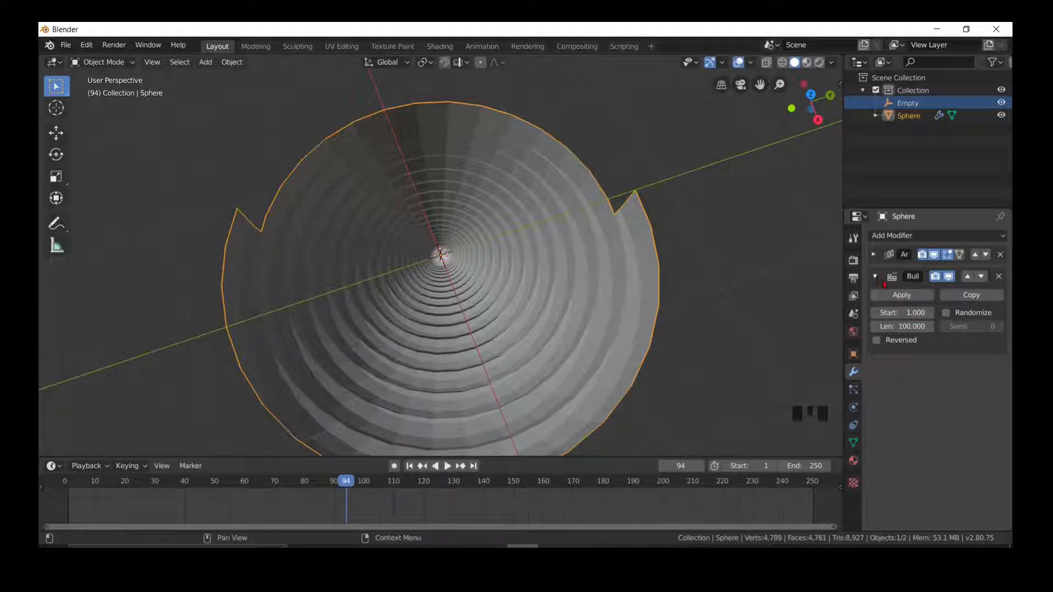
# Enable Randomize on the half sphere's Build modifier with seed 2 and move the animation to frame 50
pyautogui.click(946, 313)
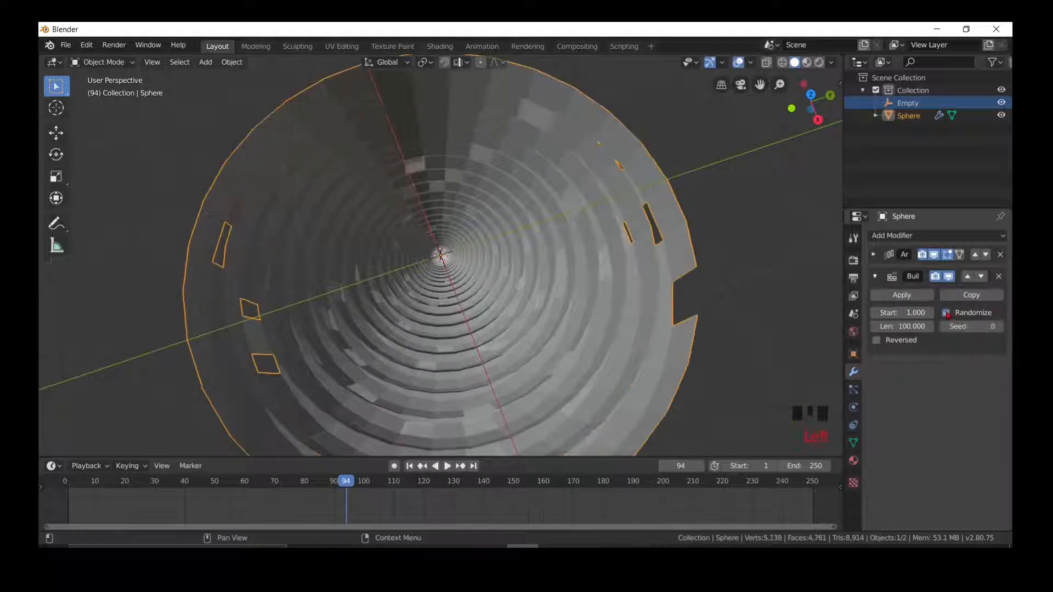
pyautogui.moveTo(349, 484); pyautogui.dragTo(209, 478)
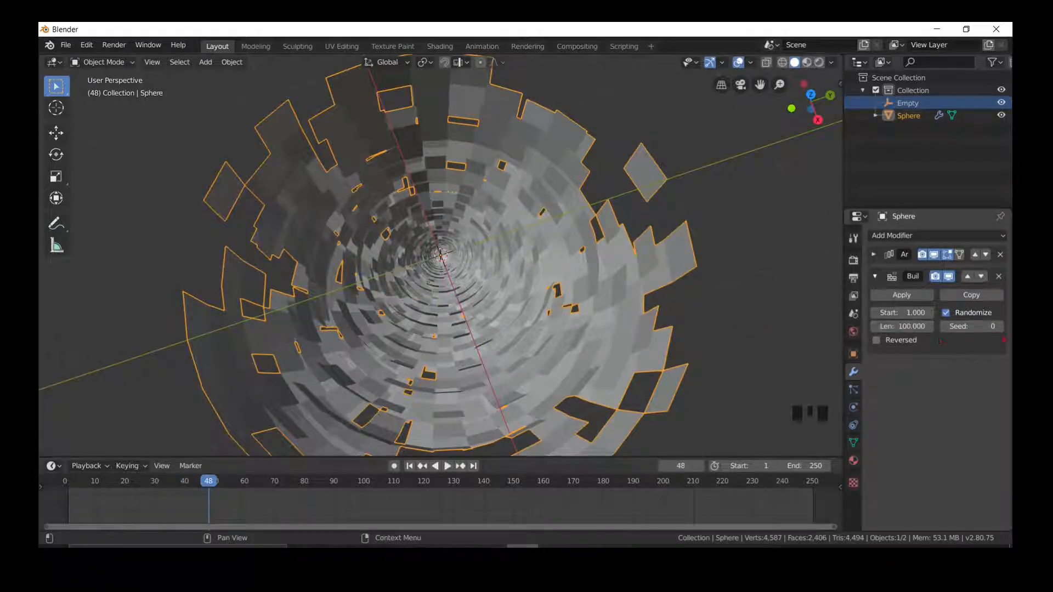
pyautogui.click(999, 327)
pyautogui.click(1000, 327)
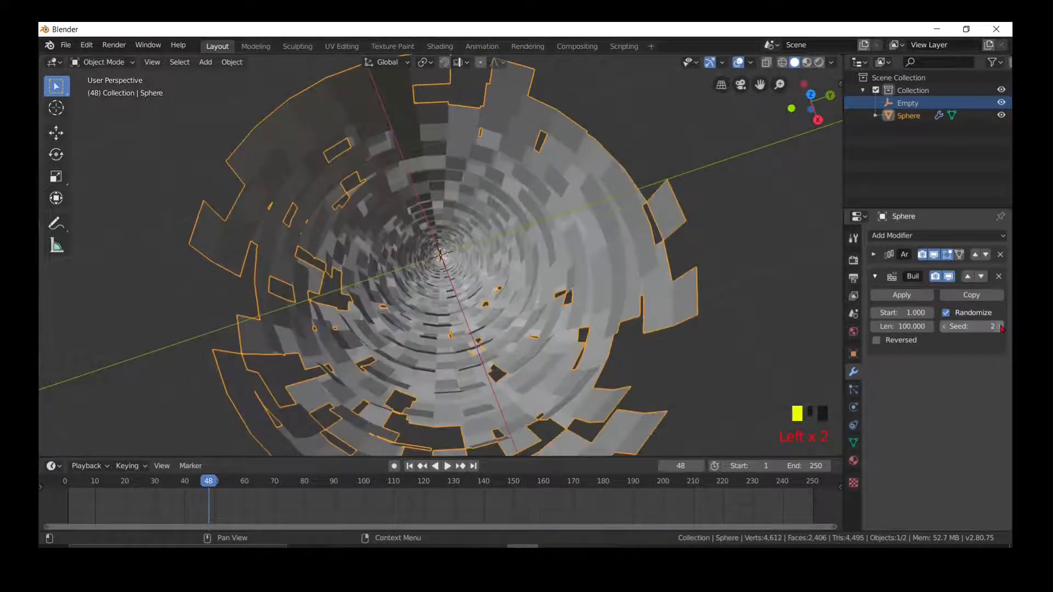
pyautogui.moveTo(208, 485); pyautogui.dragTo(214, 484)
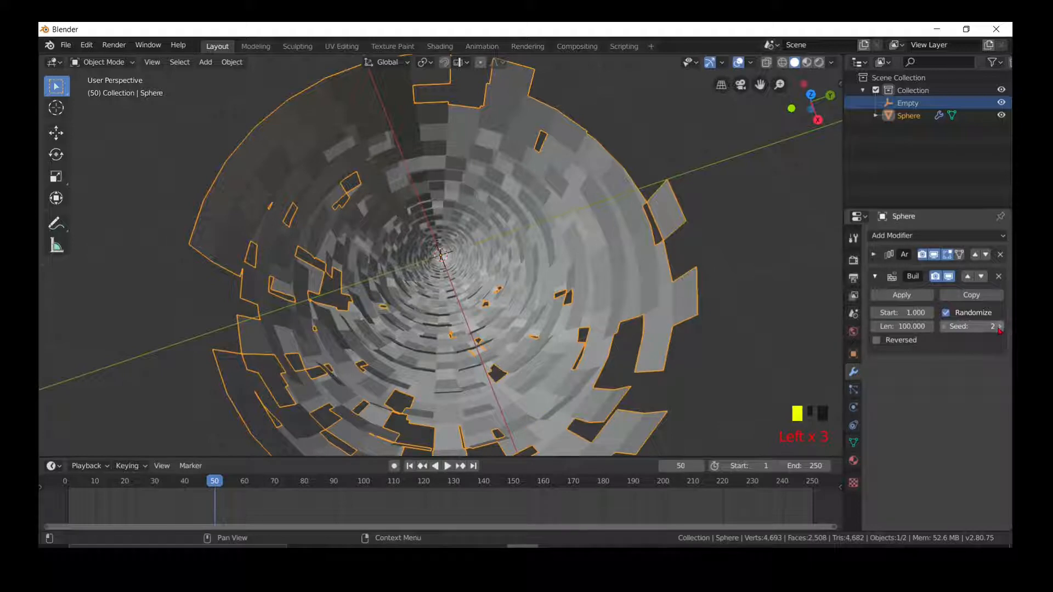
# Raise the Build modifier's seed to 8 to get a different random face pattern
pyautogui.click(1000, 327)
pyautogui.click(1000, 327)
pyautogui.click(1000, 326)
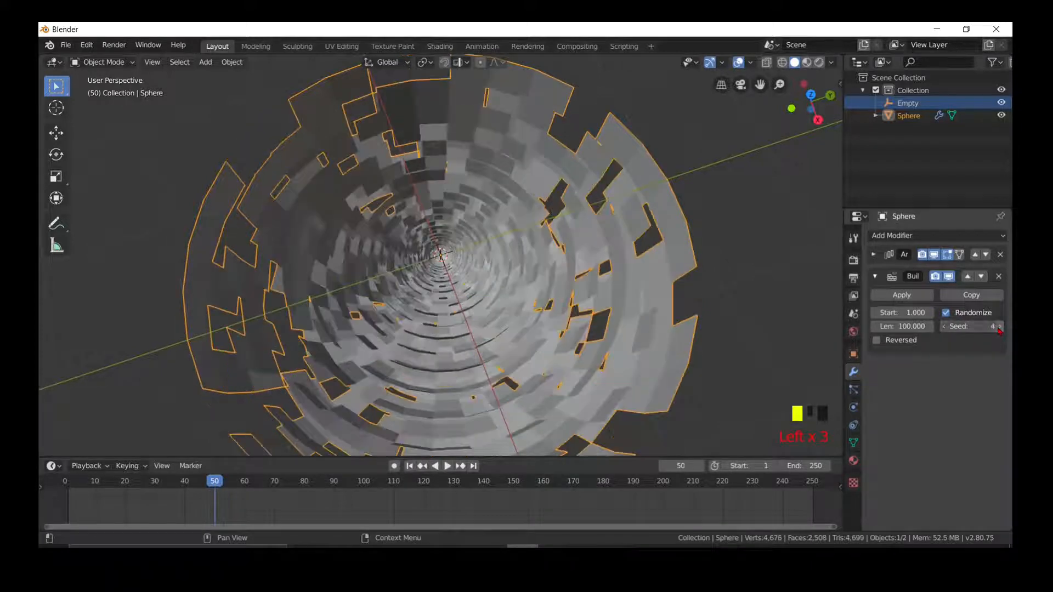
pyautogui.click(1000, 327)
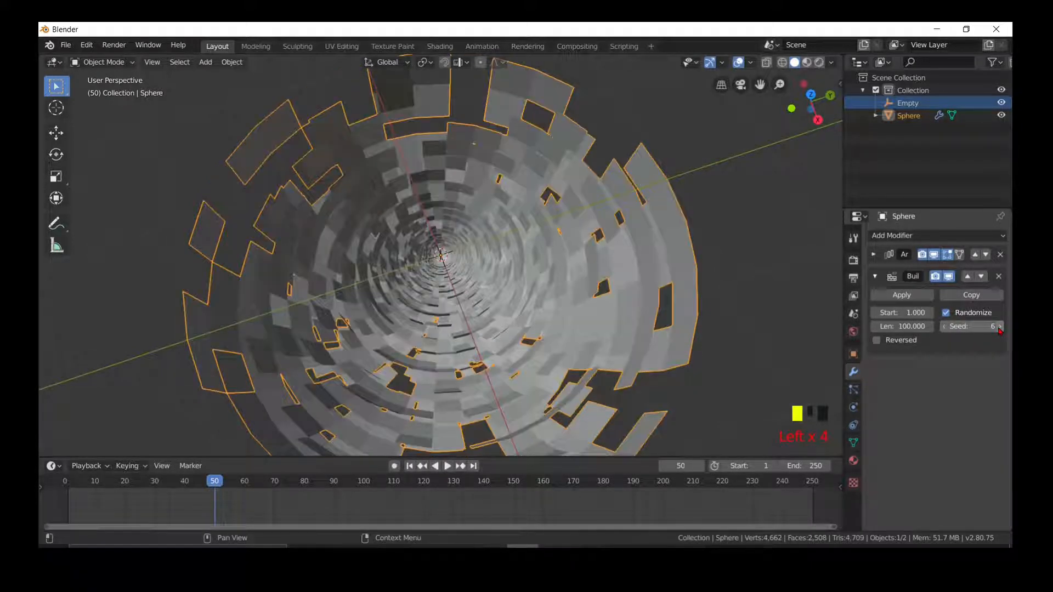
pyautogui.click(1000, 327)
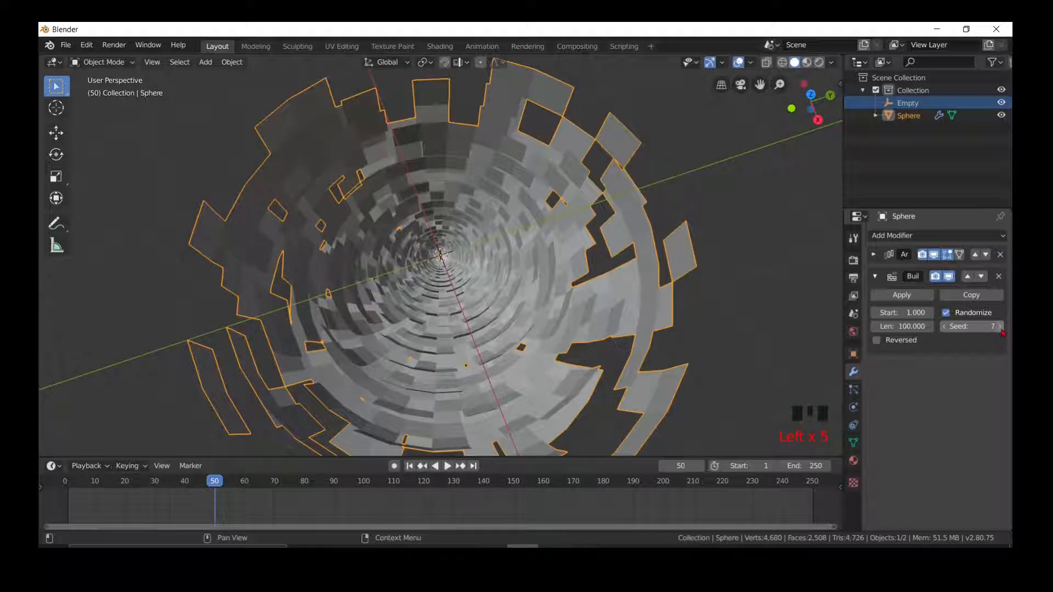
pyautogui.click(1000, 327)
# Inspect the randomized form from above and move the animation back to frame 47
pyautogui.scroll(-2, 481, 320)
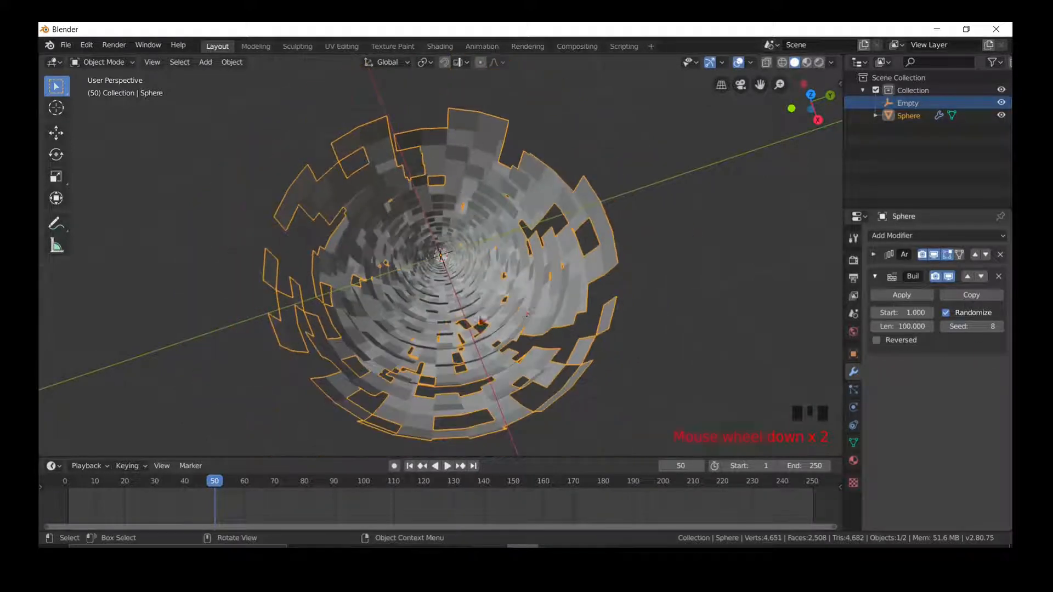
pyautogui.keyDown('alt'); pyautogui.moveTo(628, 337); pyautogui.dragTo(606, 364, button='middle'); pyautogui.keyUp('alt')
pyautogui.scroll(5, 605, 365)
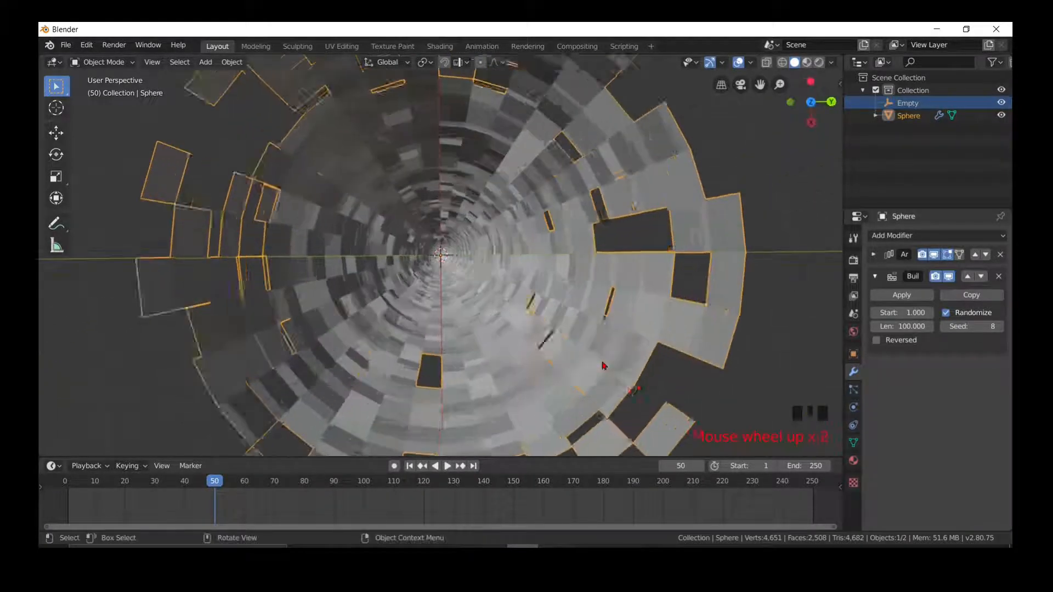
pyautogui.scroll(-3, 604, 366)
pyautogui.scroll(2, 603, 365)
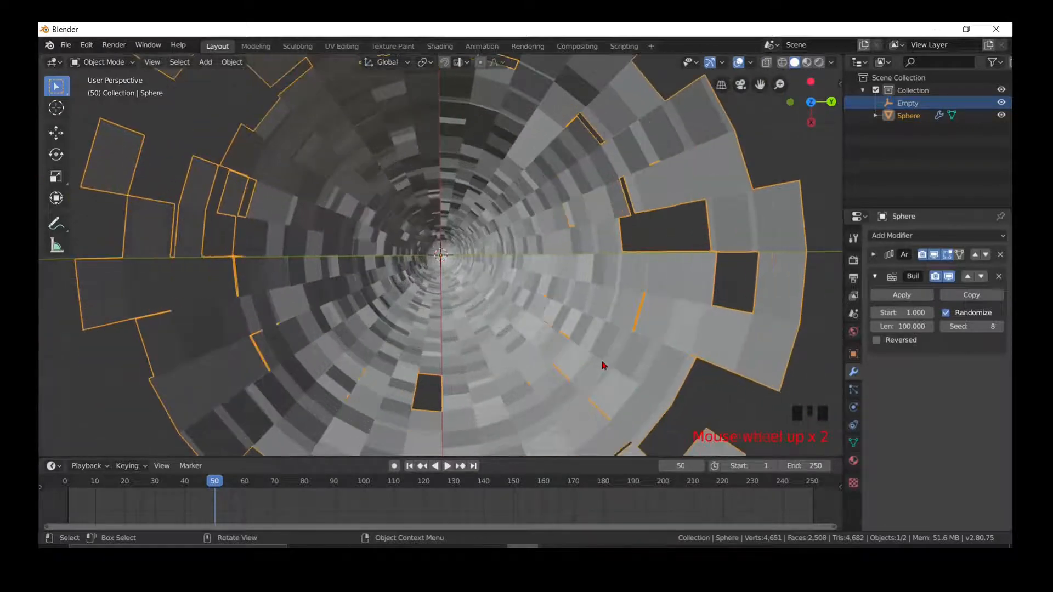
pyautogui.moveTo(214, 481); pyautogui.dragTo(207, 481)
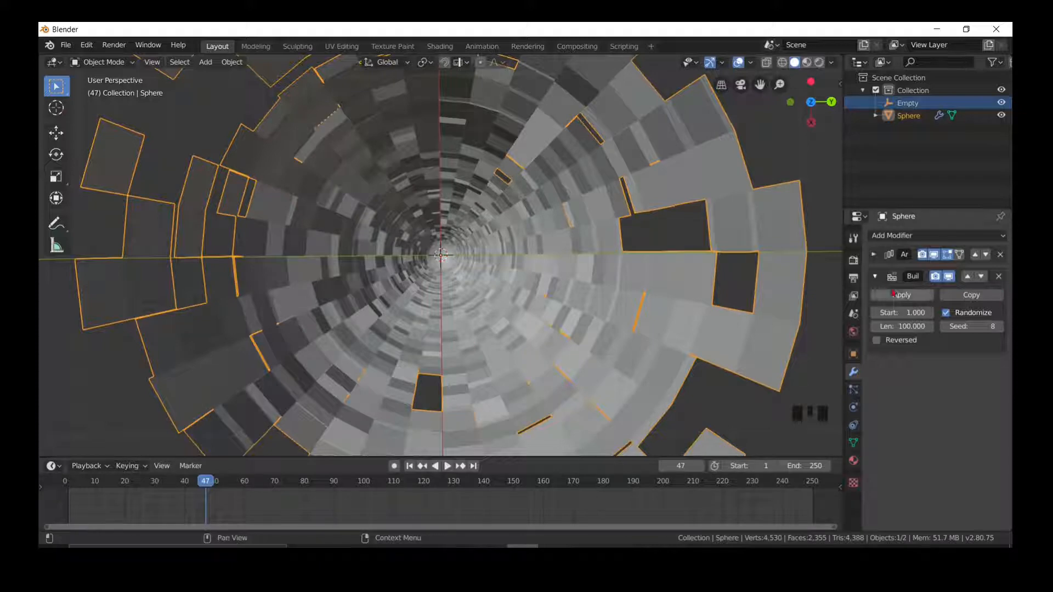
# Collapse the Build modifier's settings and add a Solidify modifier to the half sphere
pyautogui.click(875, 277)
pyautogui.click(902, 236)
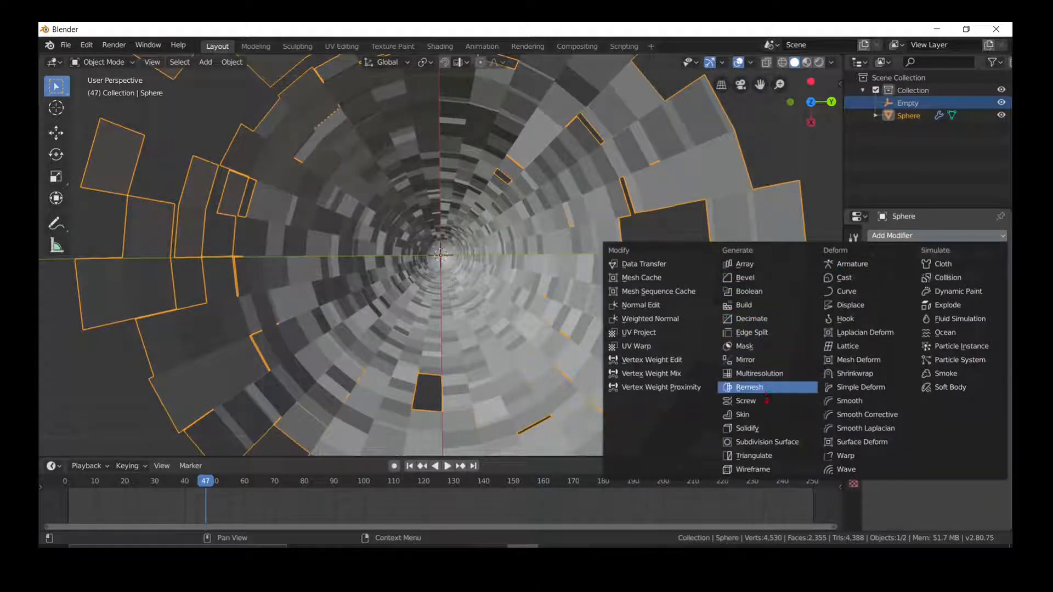
pyautogui.click(767, 430)
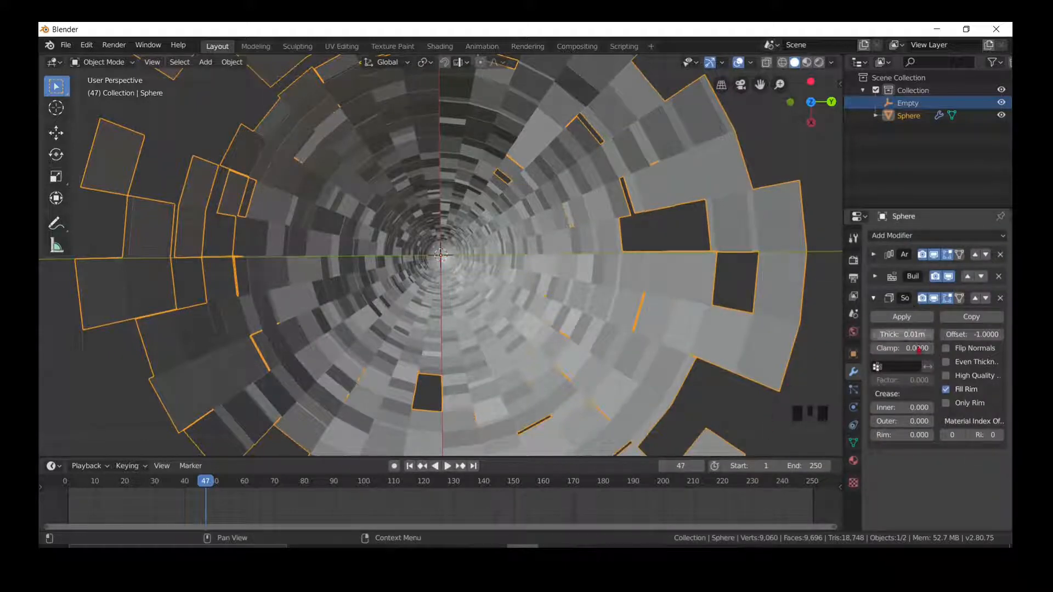
pyautogui.scroll(-4, 659, 311)
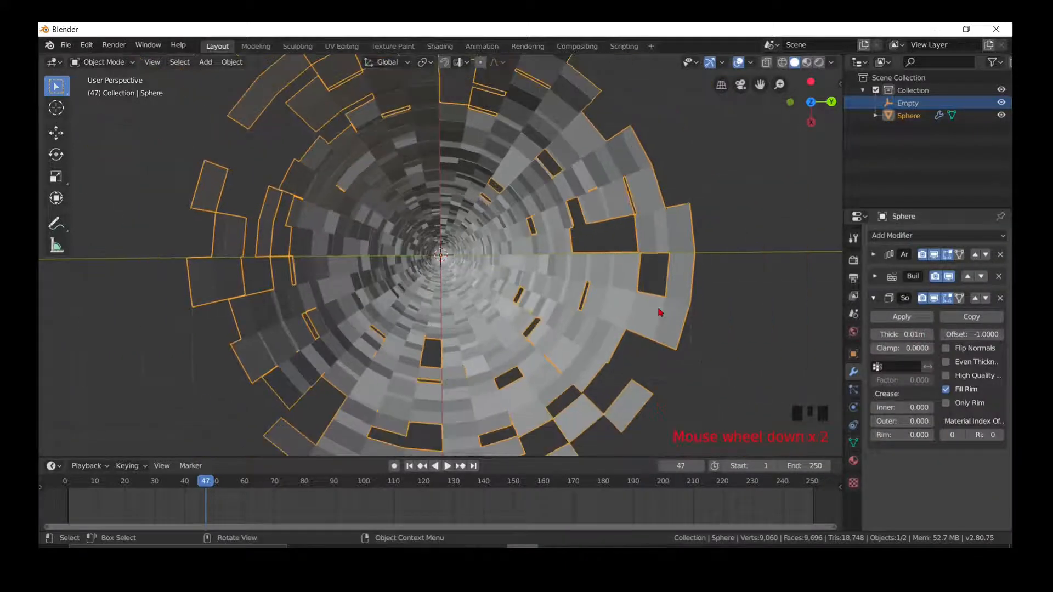
# Set the Solidify modifier's thickness to 0.06 m
pyautogui.click(930, 335)
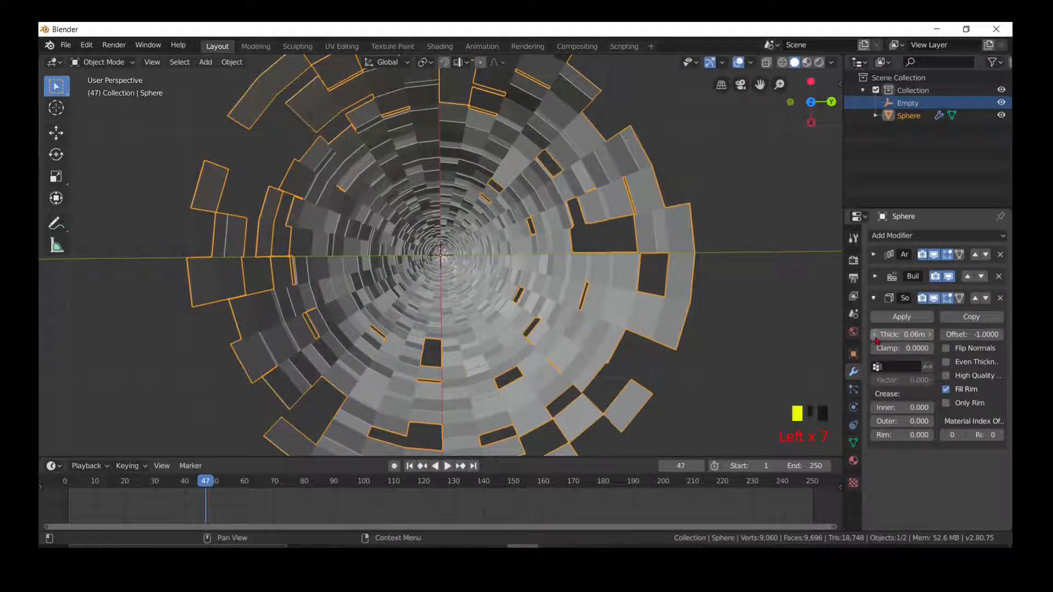
pyautogui.scroll(2, 600, 318)
pyautogui.scroll(-4, 534, 271)
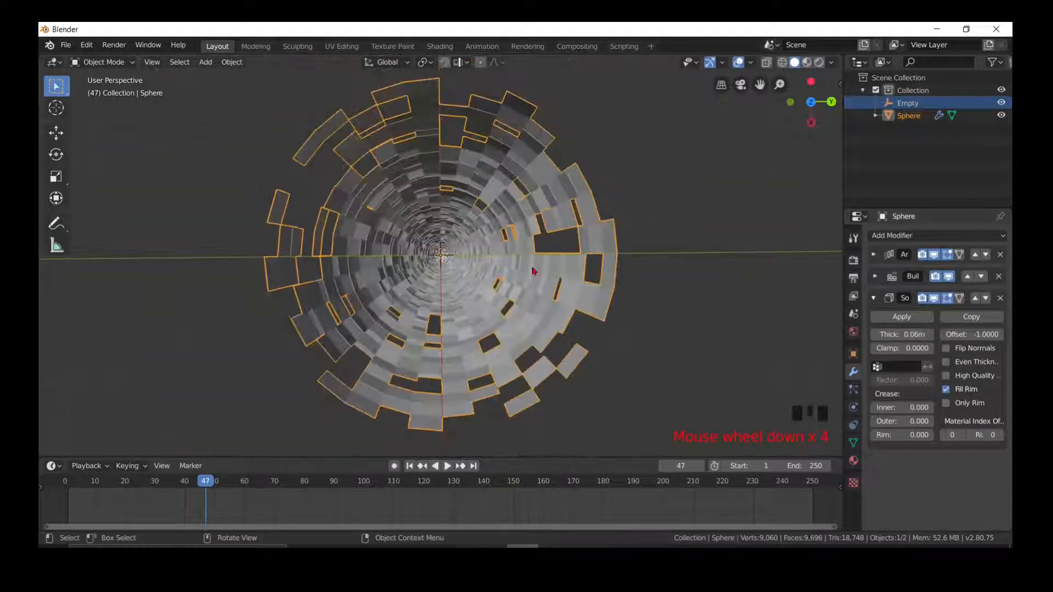
# Export the model in FBX format as Sphere.fbx to the Blender Files folder
pyautogui.click(65, 44)
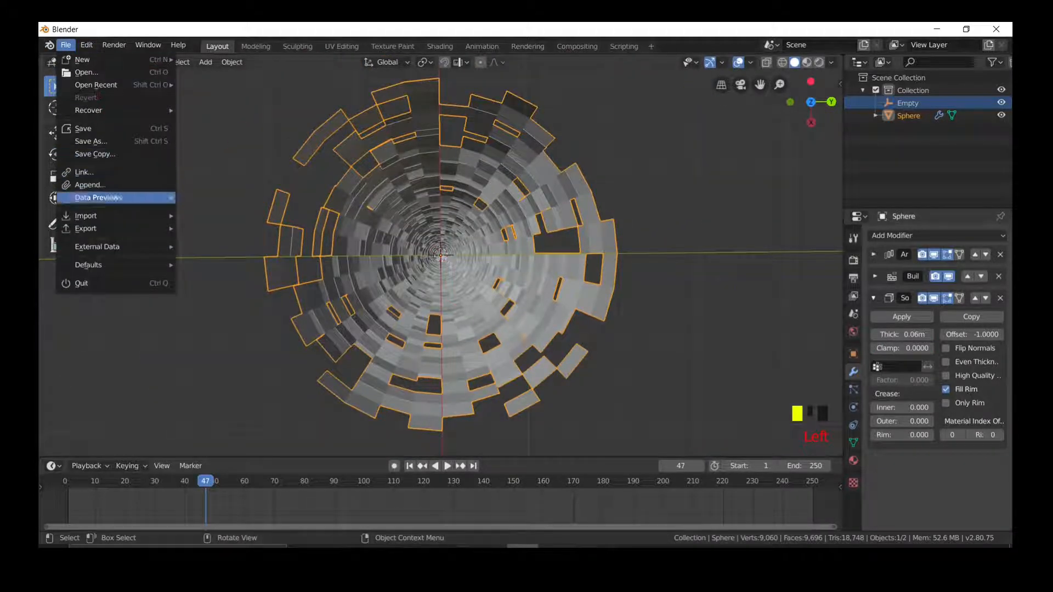
pyautogui.moveTo(123, 228)
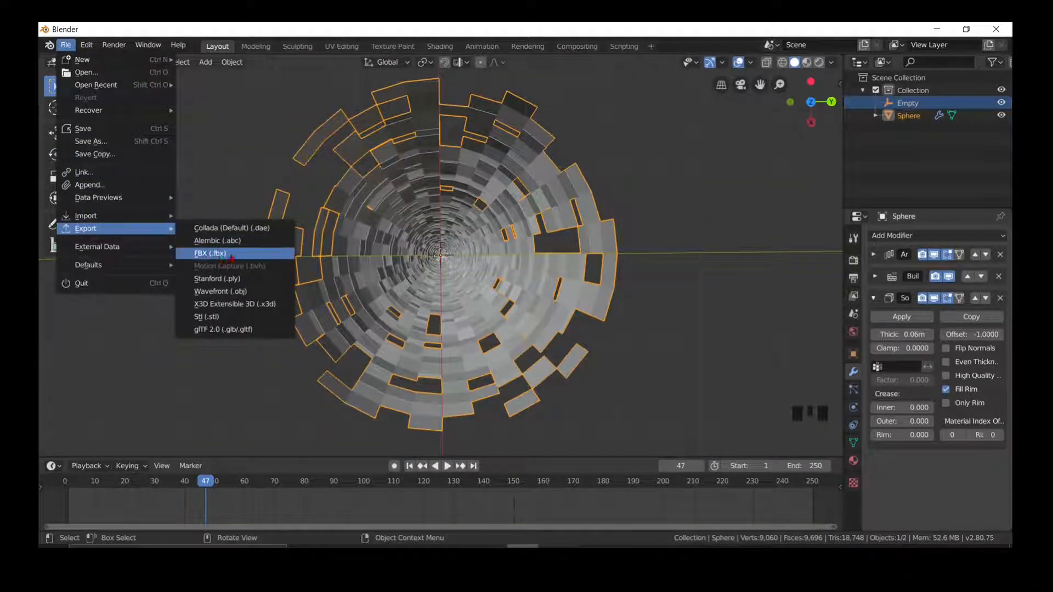
pyautogui.click(221, 254)
pyautogui.click(220, 94)
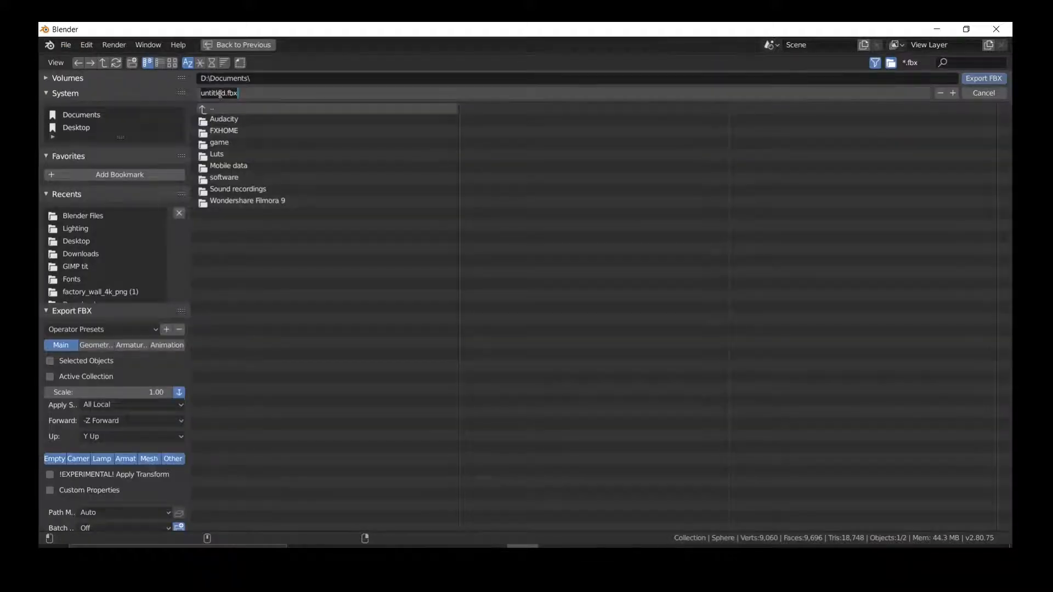
pyautogui.click(82, 215)
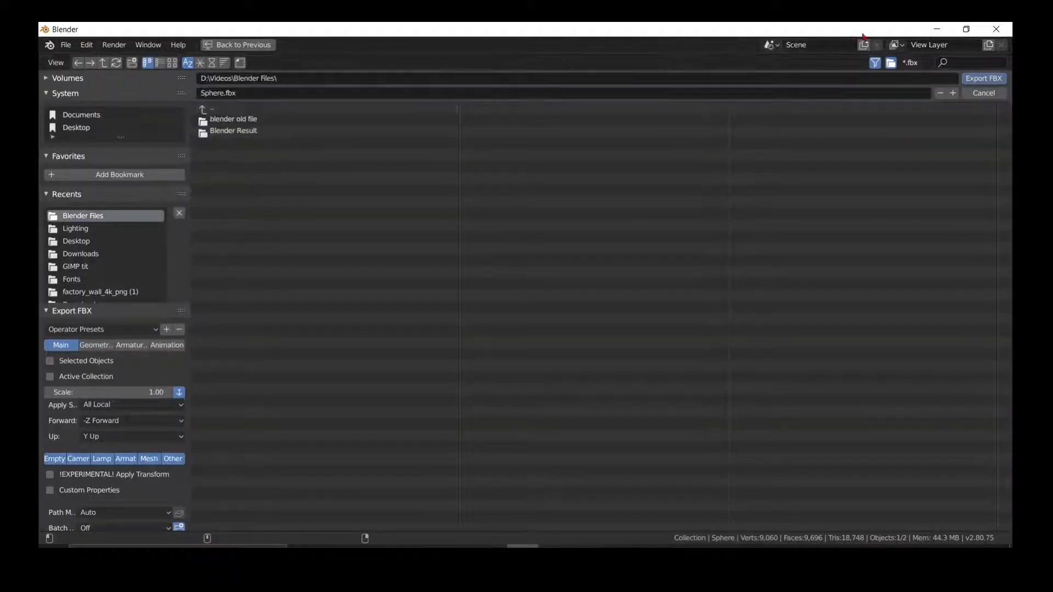
pyautogui.click(983, 78)
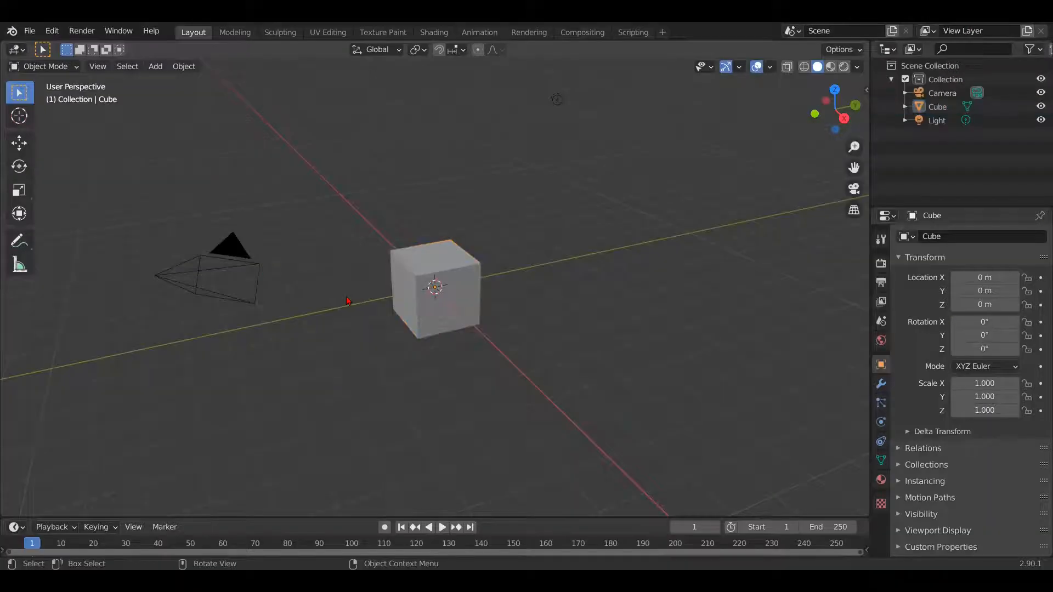
# Delete the default camera, cube and light from the new scene
pyautogui.press('a')
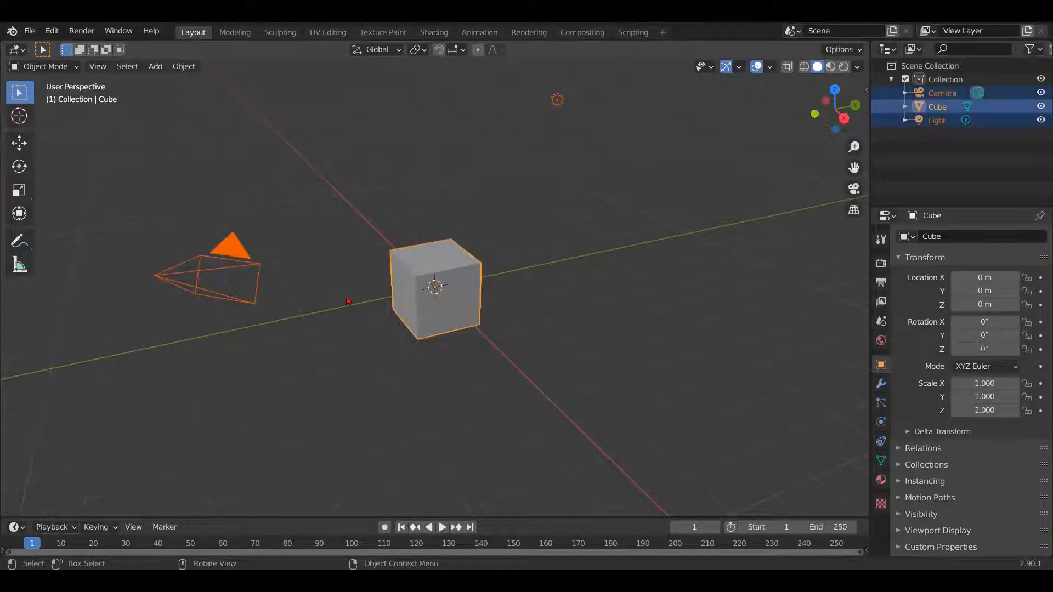
pyautogui.press('x')
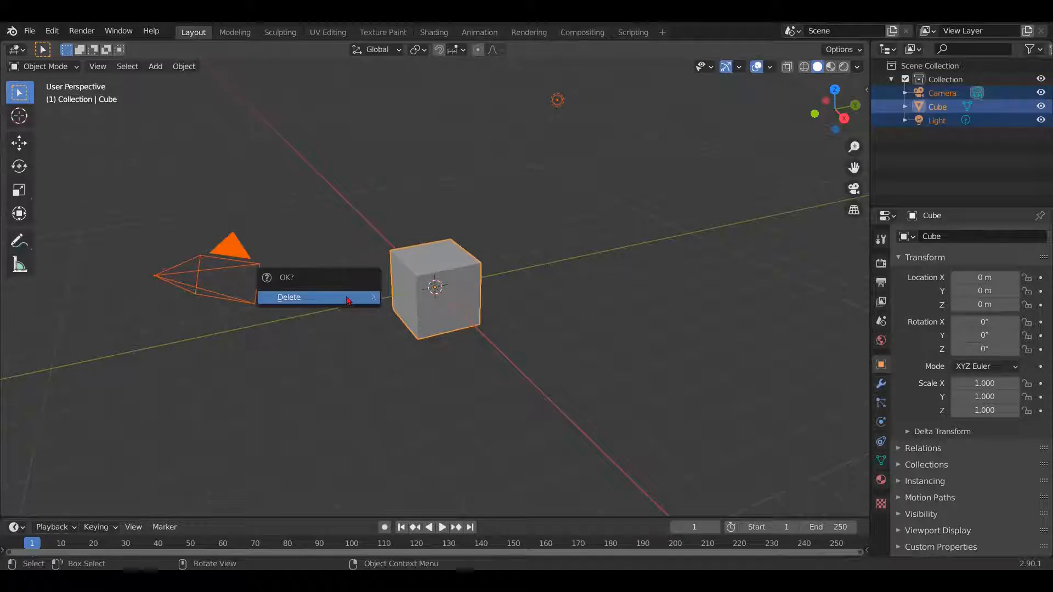
pyautogui.click(347, 301)
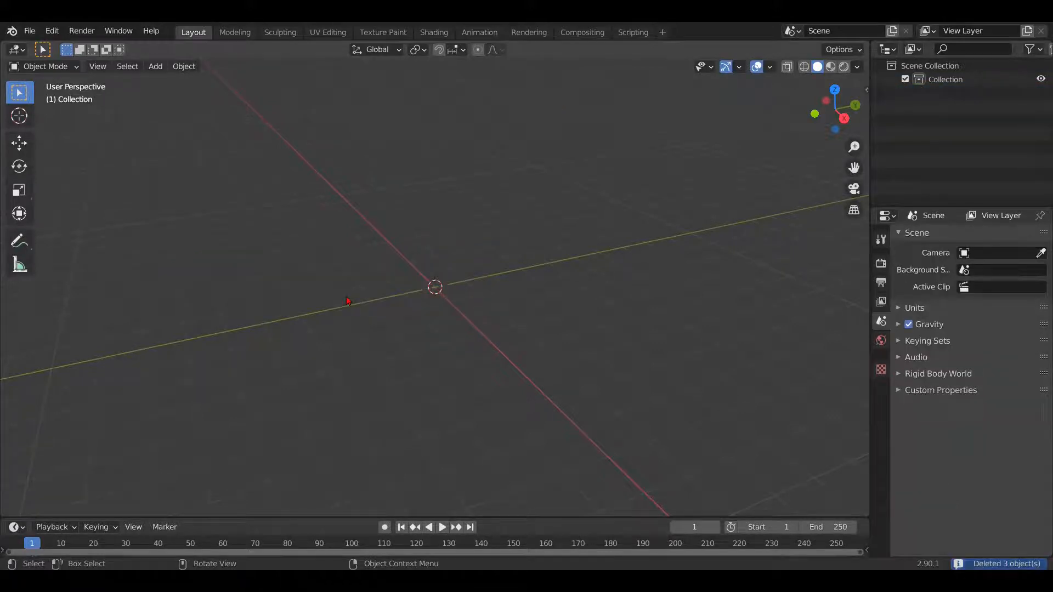
# Import Sphere.fbx from the Blender Files folder into the empty scene
pyautogui.click(30, 31)
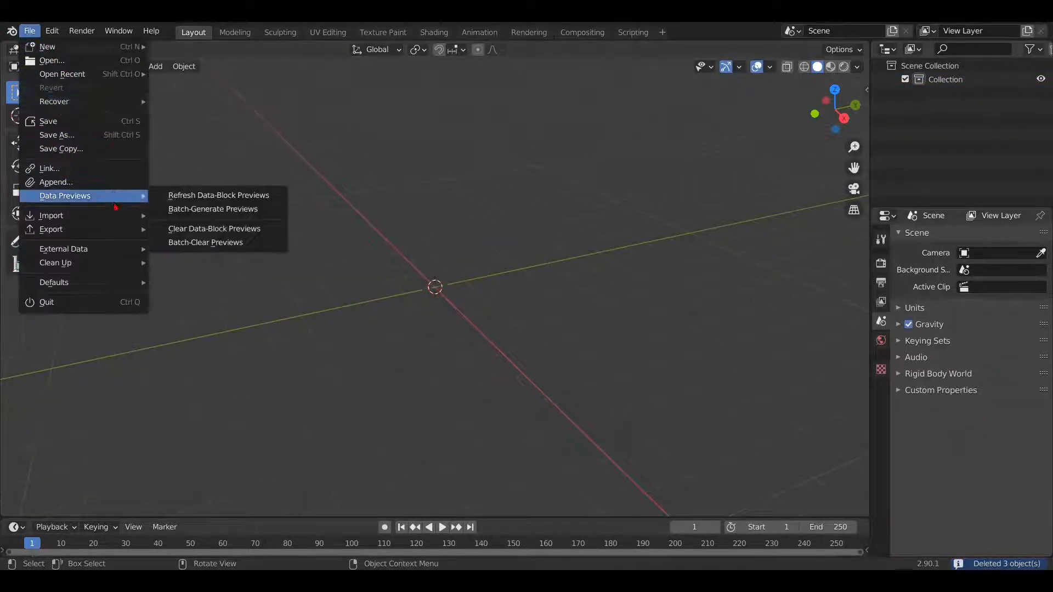
pyautogui.moveTo(115, 217)
pyautogui.click(214, 300)
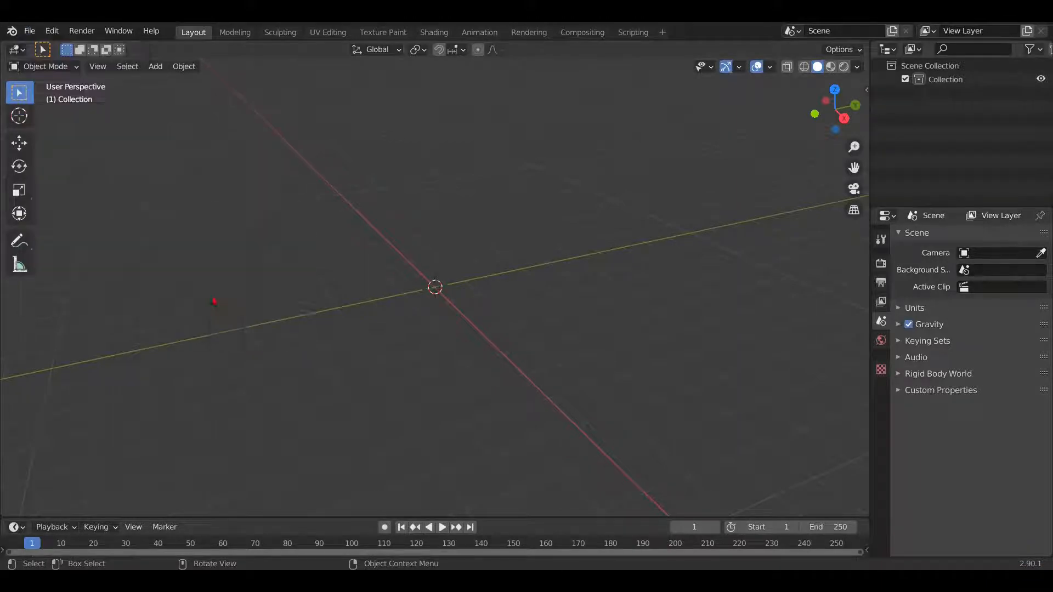
pyautogui.click(242, 418)
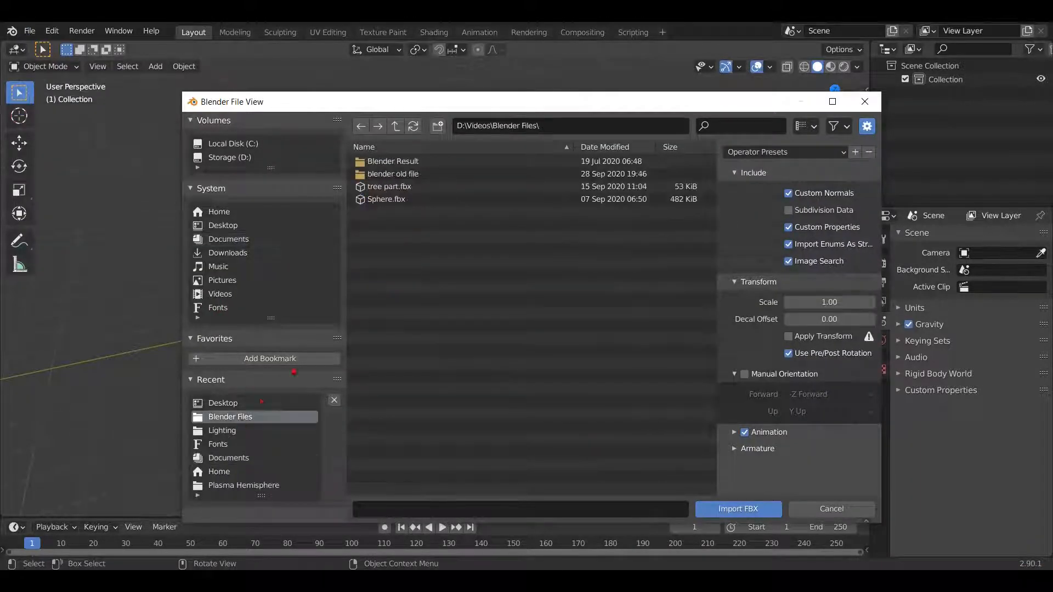
pyautogui.click(418, 203)
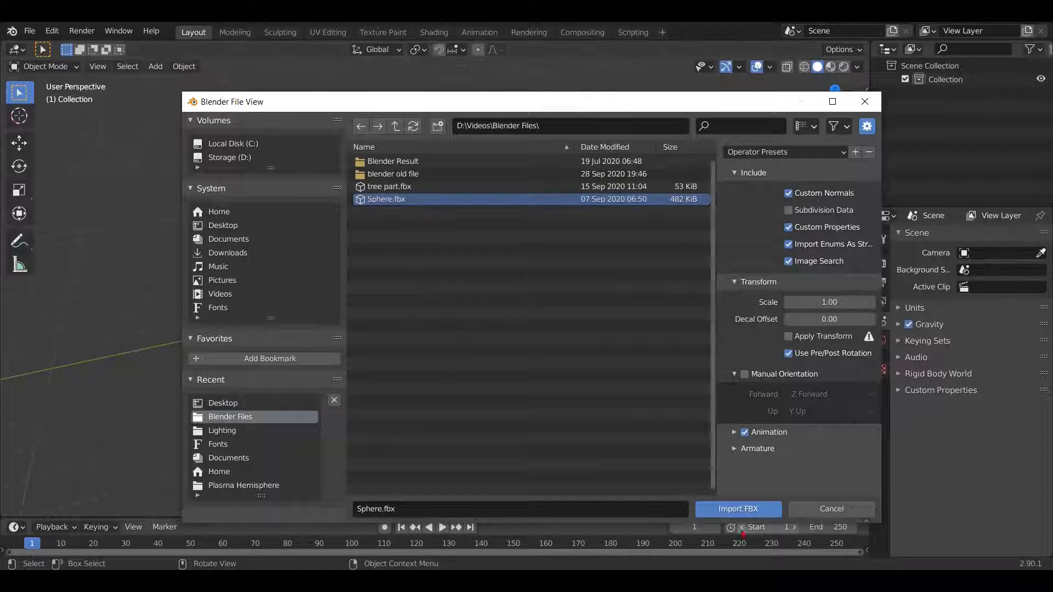
pyautogui.click(738, 509)
# Add a UV sphere at the centre of the imported form
pyautogui.scroll(-8, 571, 420)
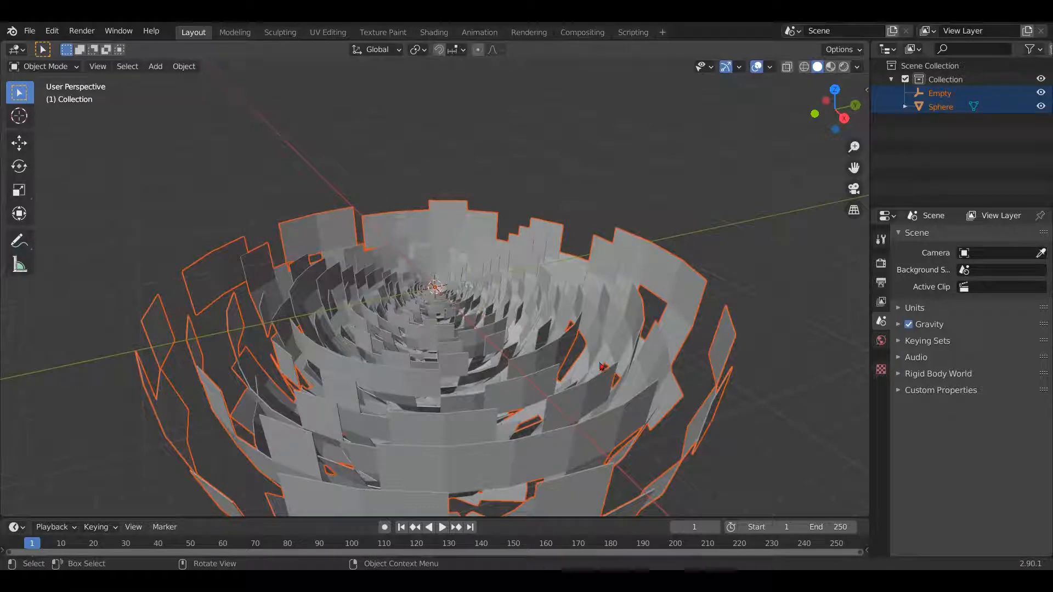
pyautogui.scroll(6, 602, 366)
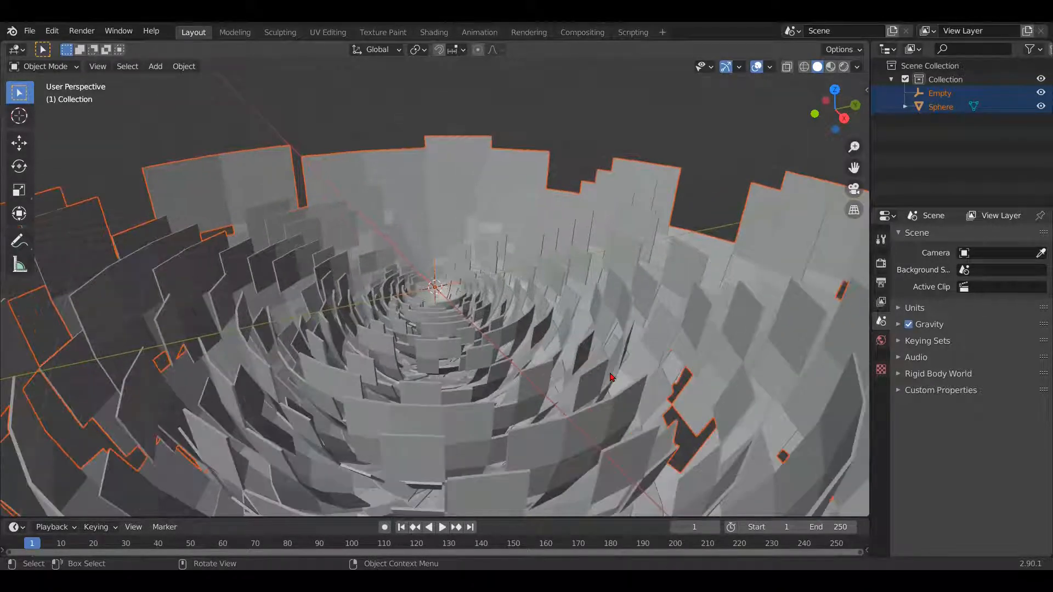
pyautogui.scroll(-1, 612, 378)
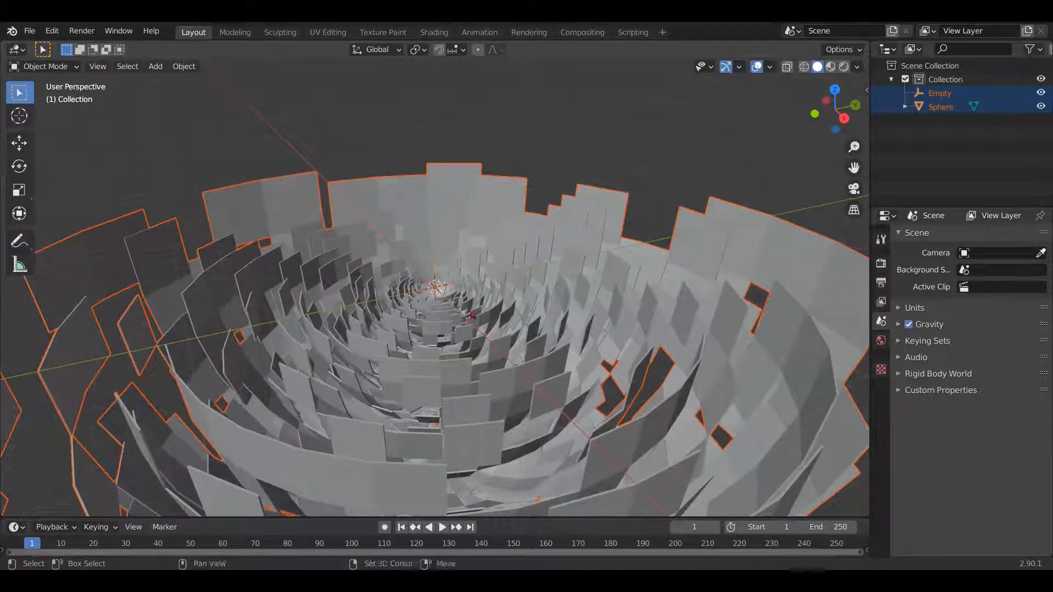
pyautogui.hotkey('shift', 'a')
pyautogui.moveTo(482, 300)
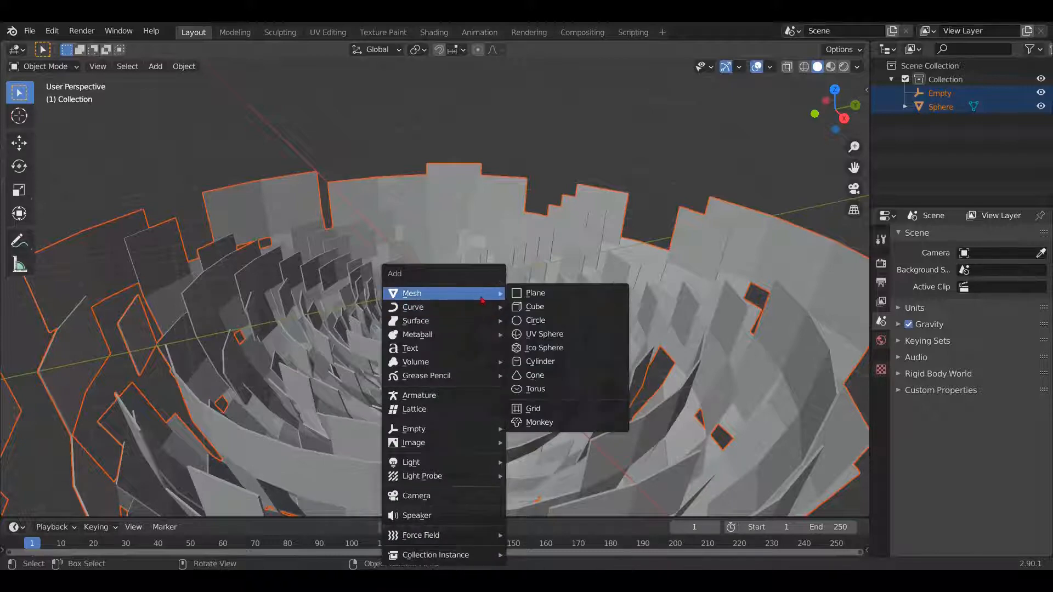
pyautogui.click(570, 334)
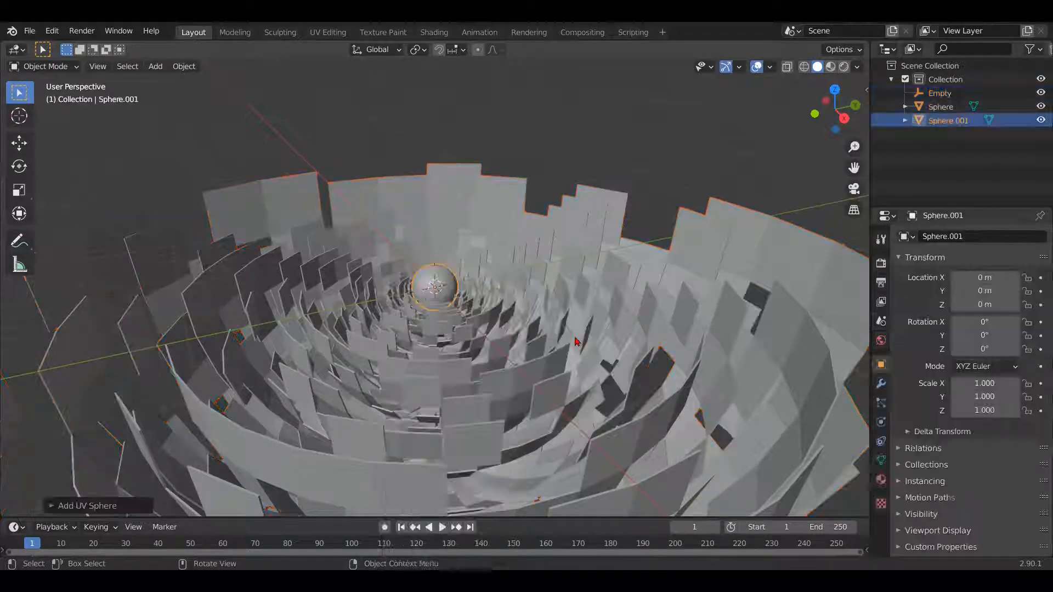
pyautogui.scroll(7, 460, 314)
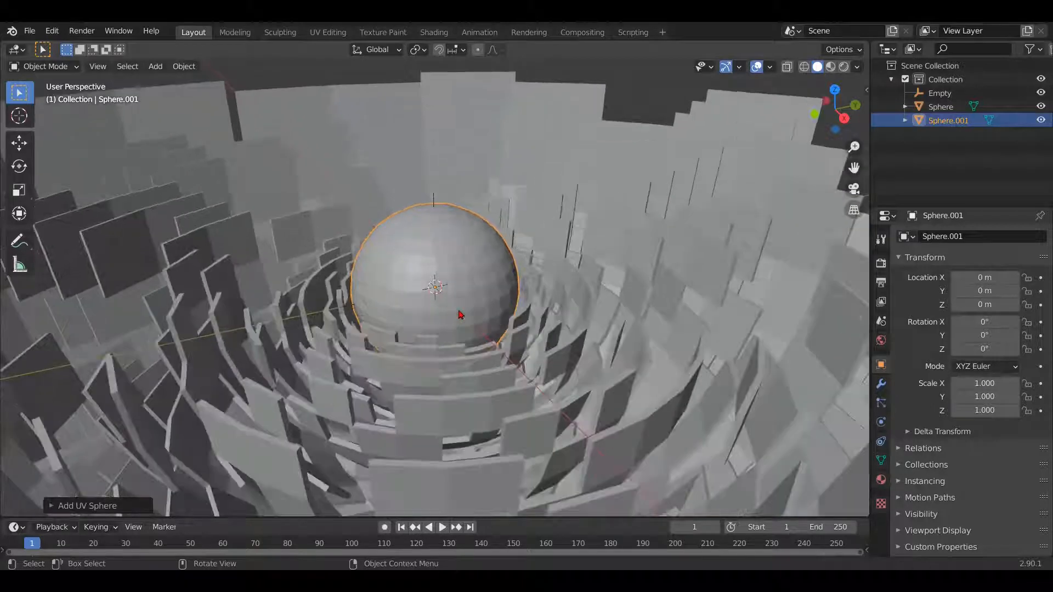
pyautogui.scroll(2, 461, 315)
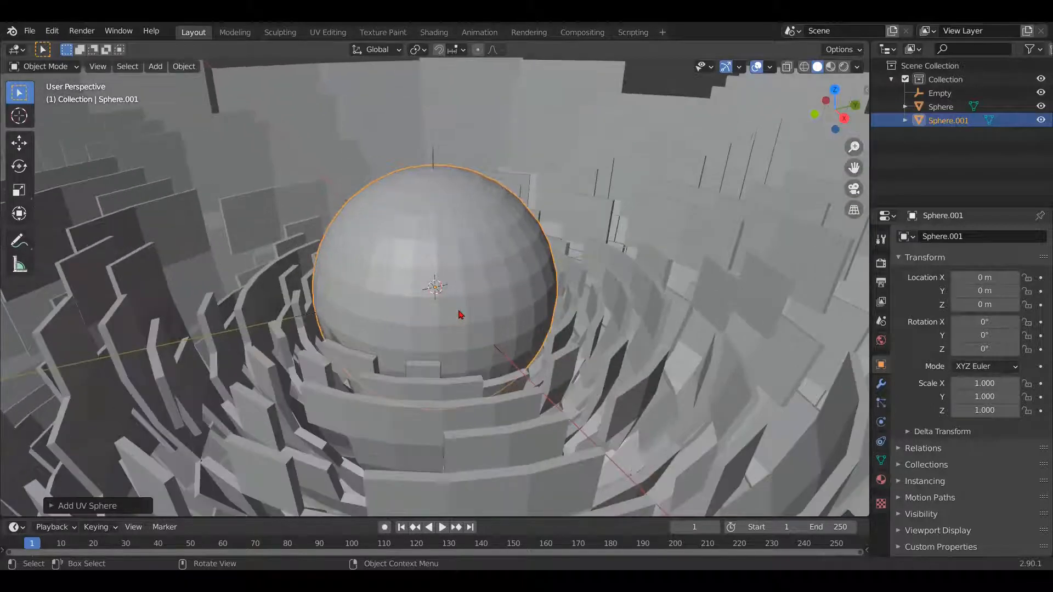
# Raise the new sphere about 0.75 m along Z and shade it smooth
pyautogui.click(19, 142)
pyautogui.moveTo(433, 244); pyautogui.dragTo(429, 148)
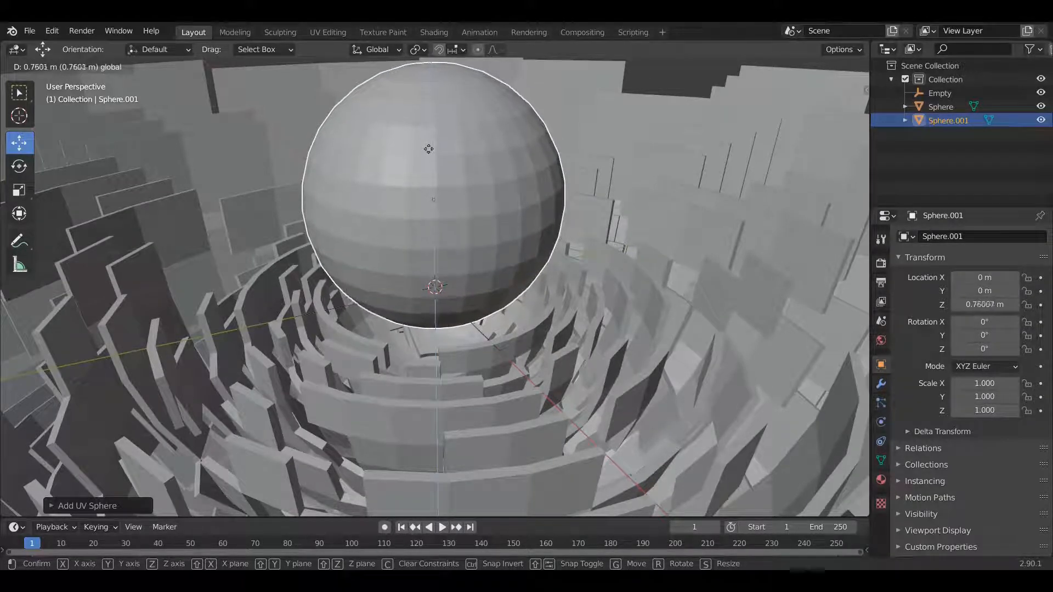
pyautogui.click(428, 152)
pyautogui.rightClick(412, 152)
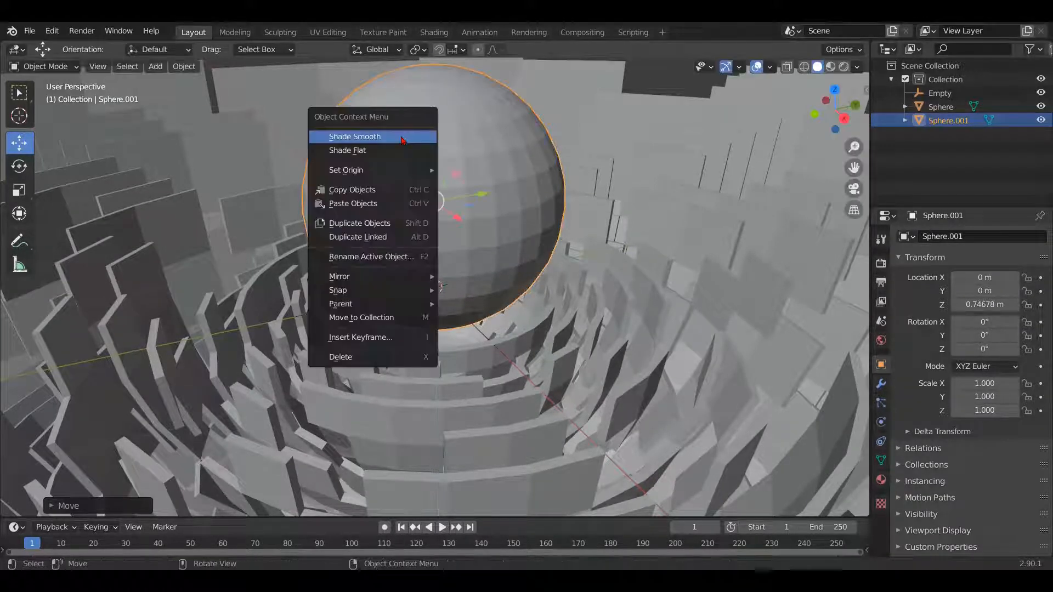
# Create a new material for the central sphere in the Shading workspace, enlarging the node editor area
pyautogui.click(433, 32)
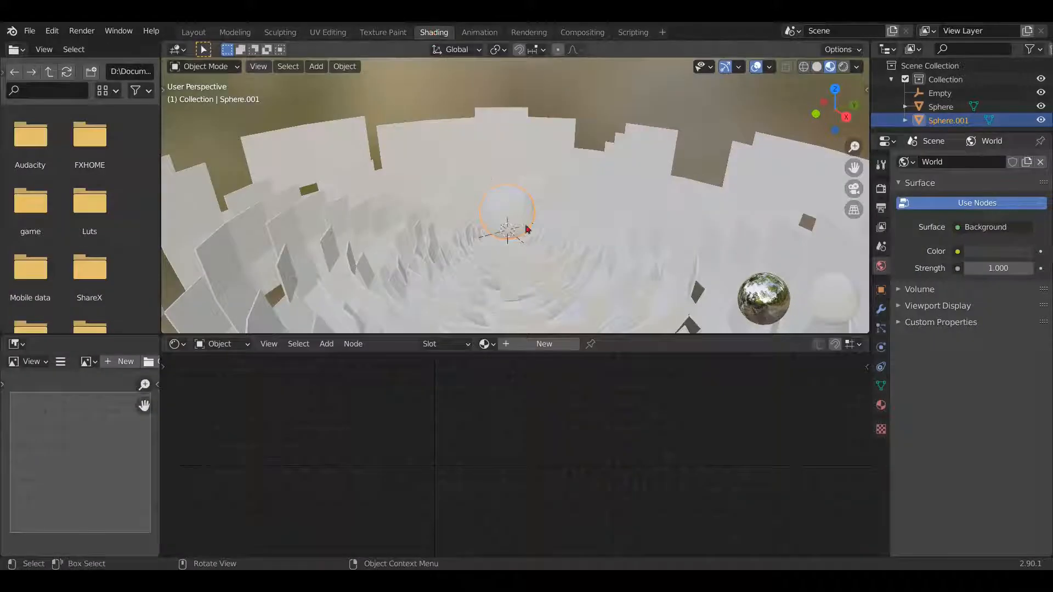
pyautogui.scroll(3, 540, 300)
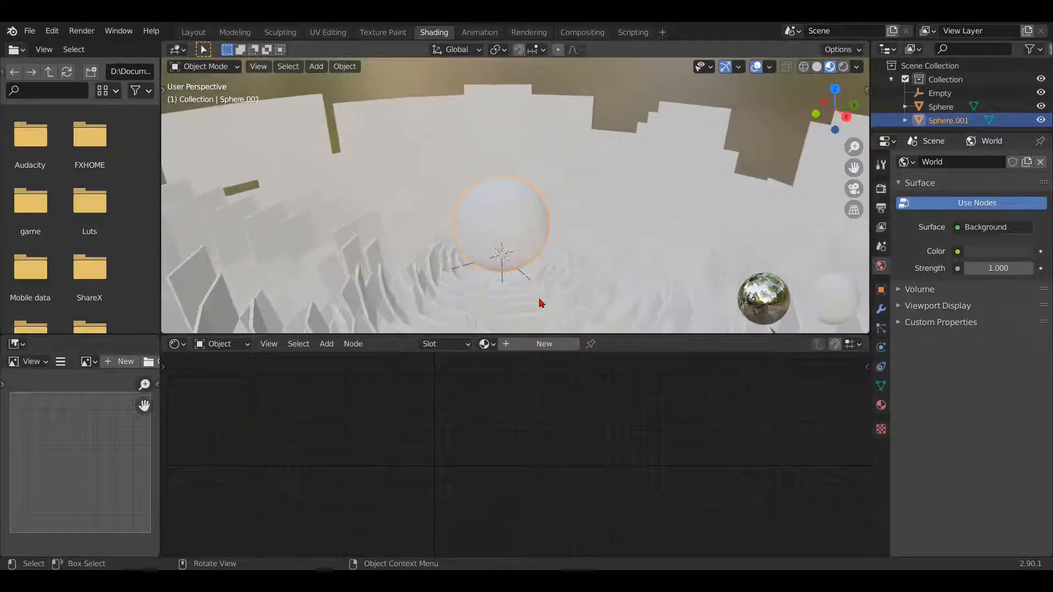
pyautogui.moveTo(539, 335); pyautogui.dragTo(540, 258)
pyautogui.click(540, 266)
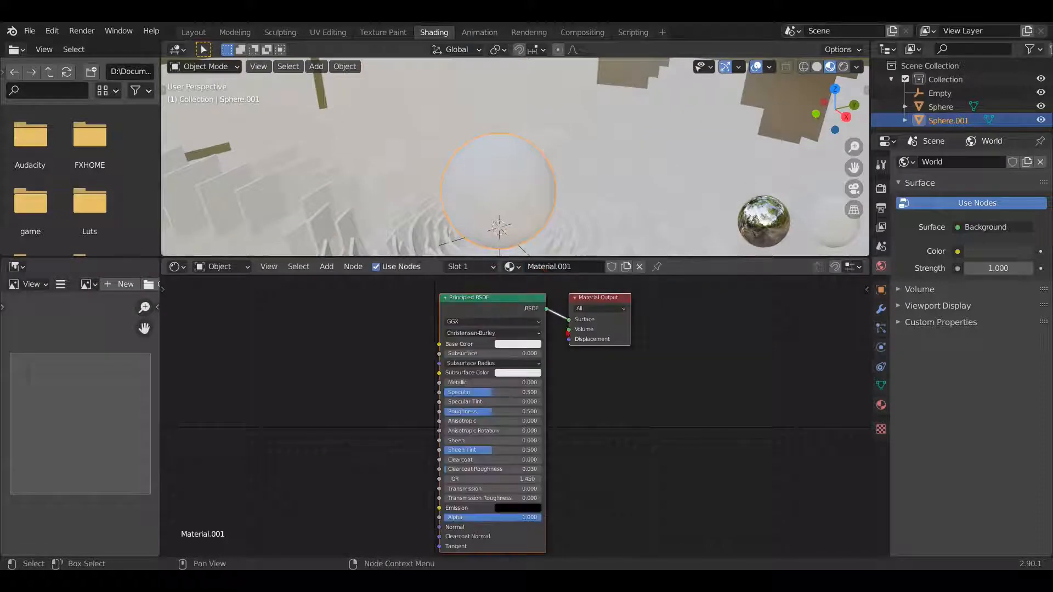
# Insert a Mix Shader node on the link between the Principled BSDF and the Material Output
pyautogui.hotkey('shift', 'a')
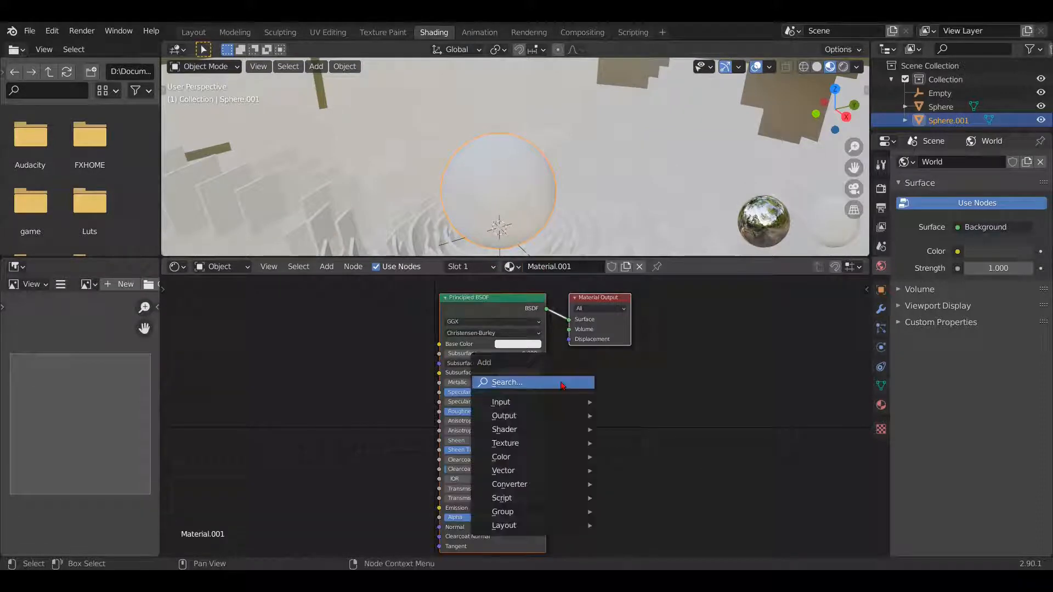
pyautogui.click(561, 380)
pyautogui.write('mix')
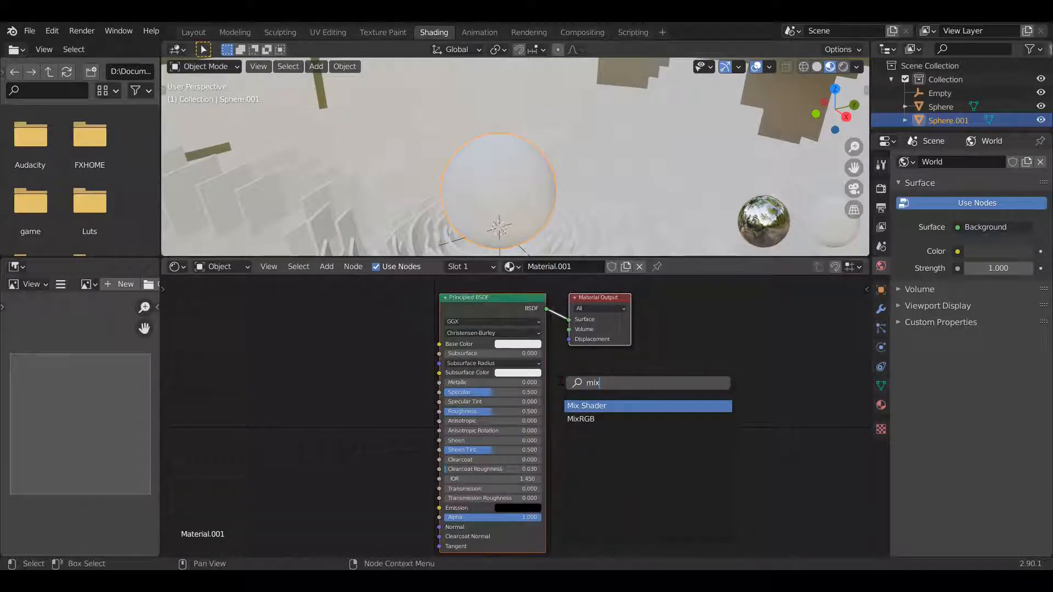
pyautogui.click(602, 405)
pyautogui.click(573, 324)
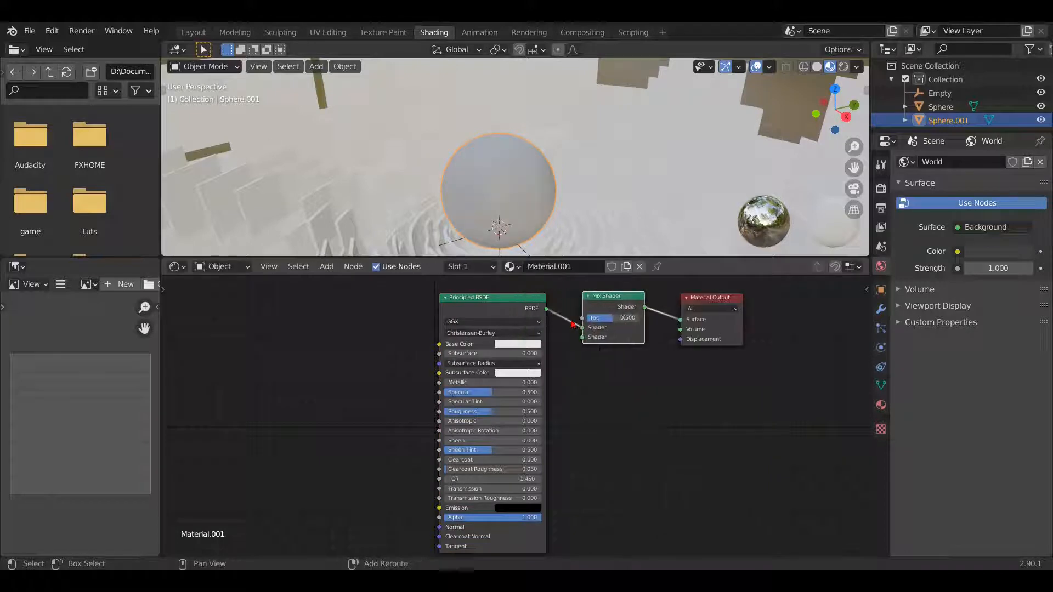
# Add a Transparent BSDF node below the Mix Shader and connect it to the second Shader input
pyautogui.hotkey('shift', 'a')
pyautogui.click(572, 324)
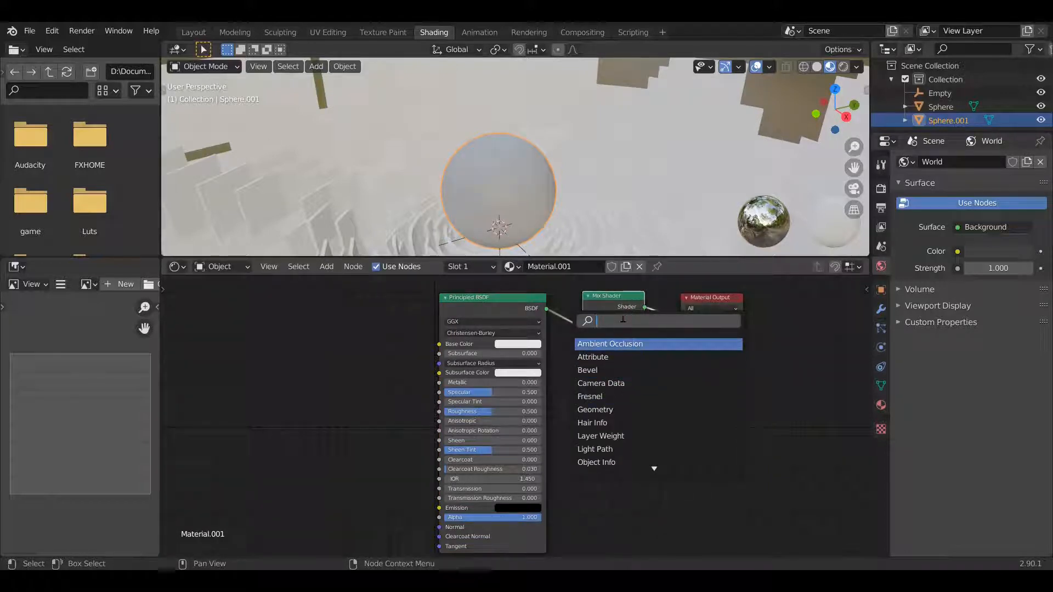
pyautogui.write('tra')
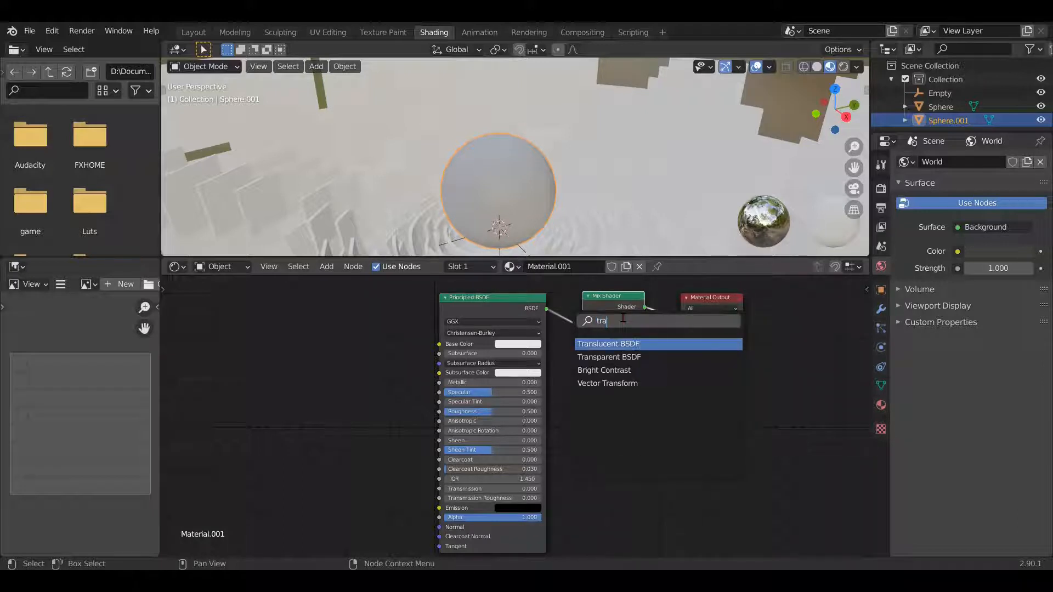
pyautogui.write('n')
pyautogui.click(639, 357)
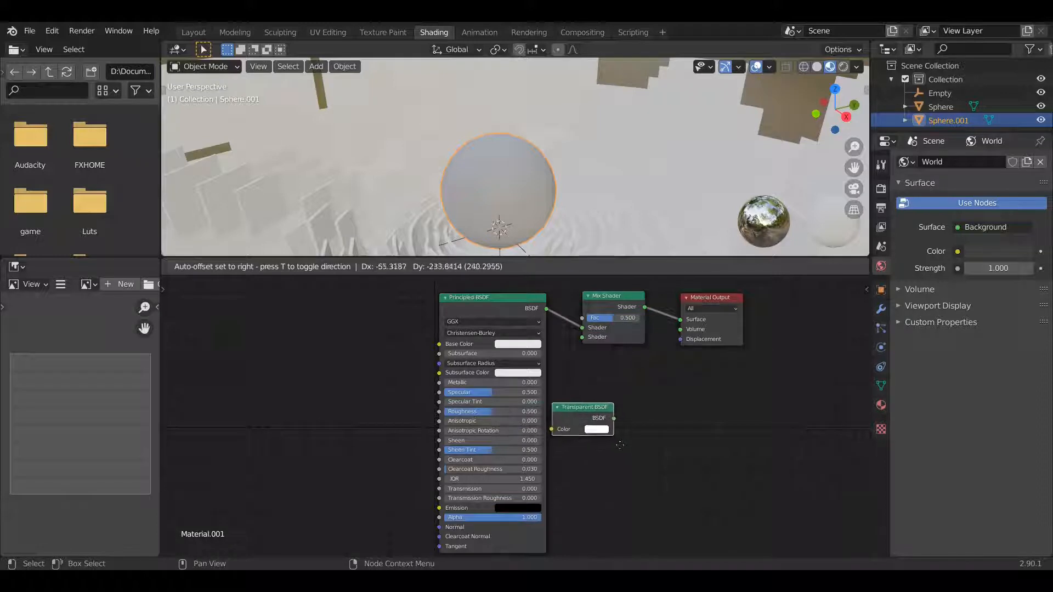
pyautogui.click(619, 444)
pyautogui.moveTo(613, 418); pyautogui.dragTo(582, 336)
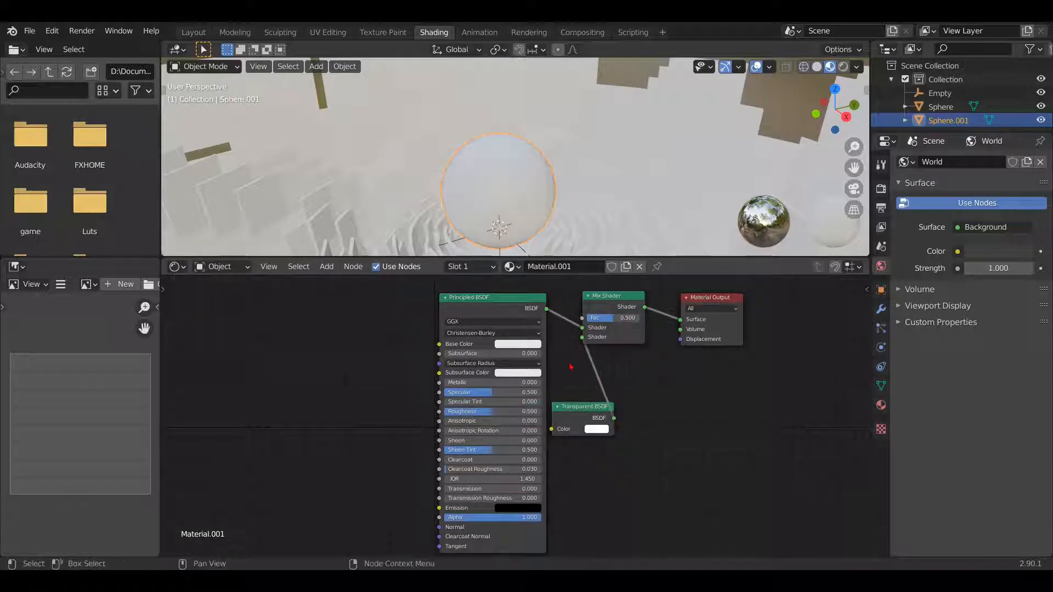
# Add a ColorRamp node beside the Principled BSDF and connect its Color output to the Mix Shader's Fac
pyautogui.moveTo(565, 371); pyautogui.dragTo(583, 420, button='middle')
pyautogui.hotkey('shift', 'a')
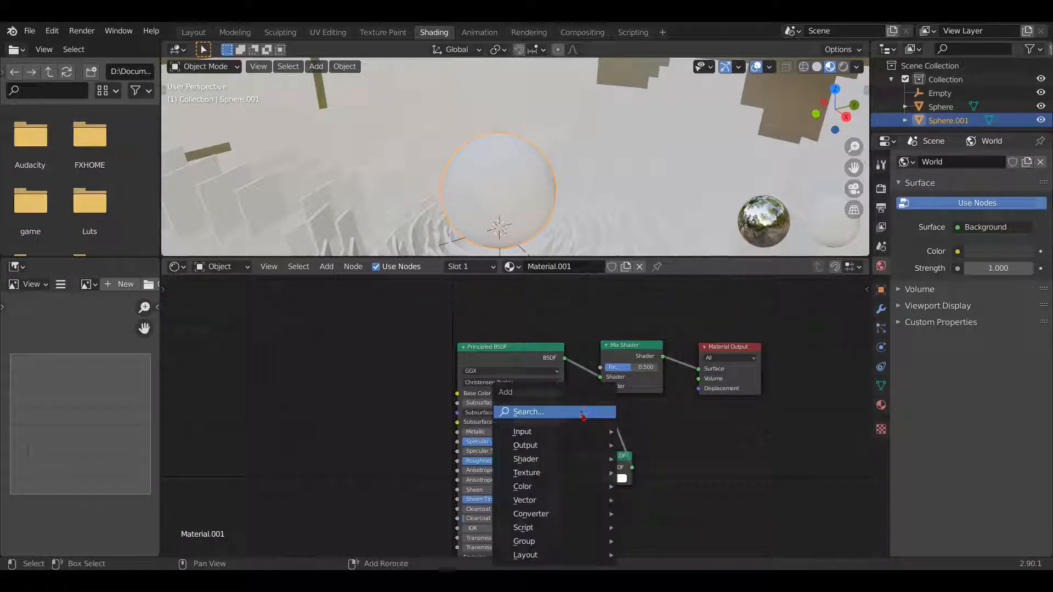
pyautogui.click(579, 412)
pyautogui.write('col')
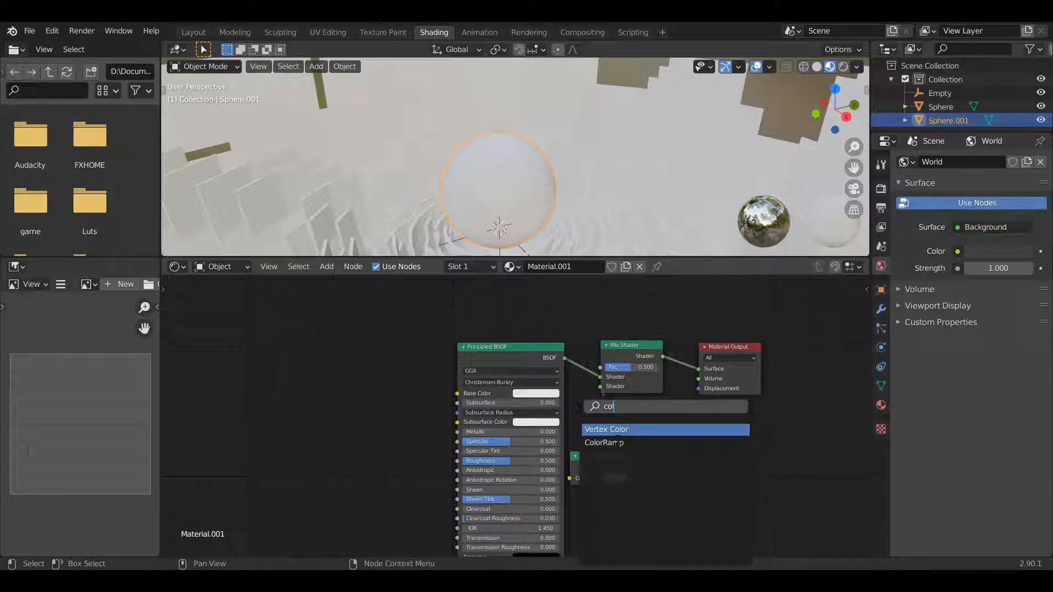
pyautogui.click(604, 443)
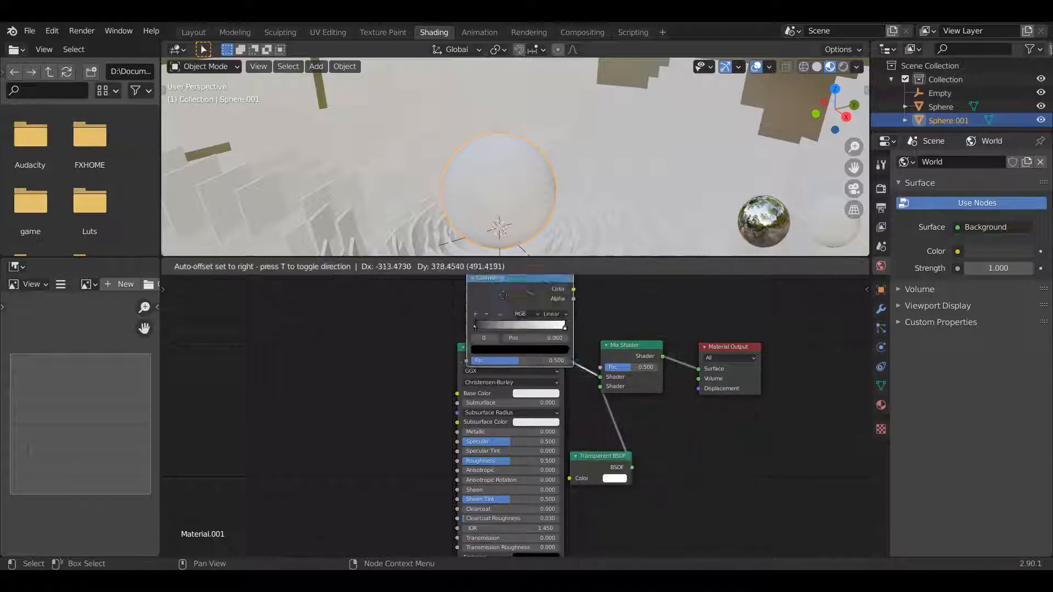
pyautogui.click(398, 326)
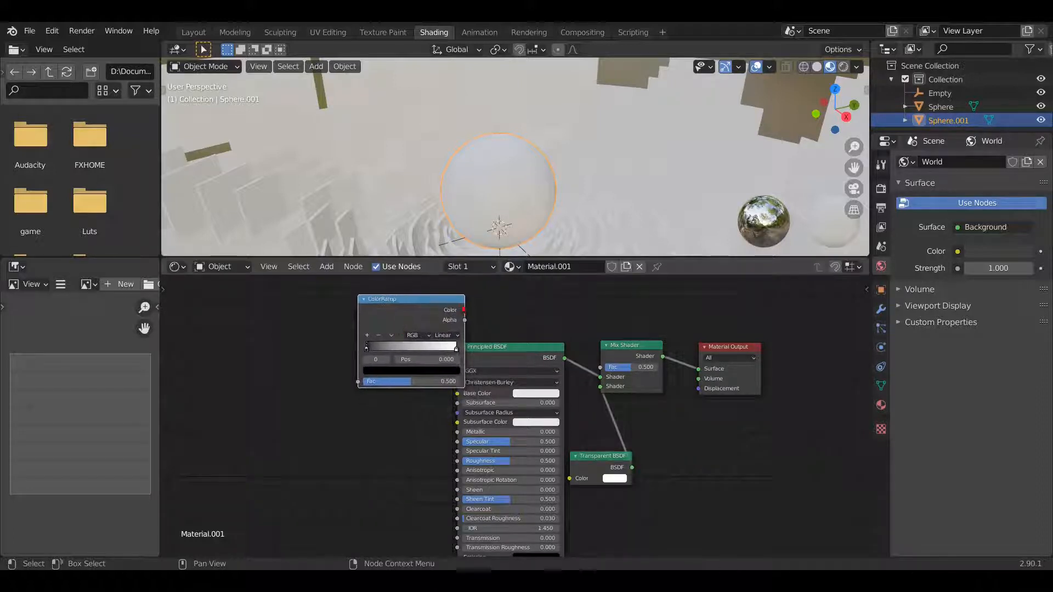
pyautogui.moveTo(466, 311); pyautogui.dragTo(527, 329)
pyautogui.moveTo(593, 362); pyautogui.dragTo(600, 367)
# Add a Magic Texture node ahead of the ColorRamp
pyautogui.scroll(1, 600, 367)
pyautogui.moveTo(572, 325); pyautogui.dragTo(725, 376, button='middle')
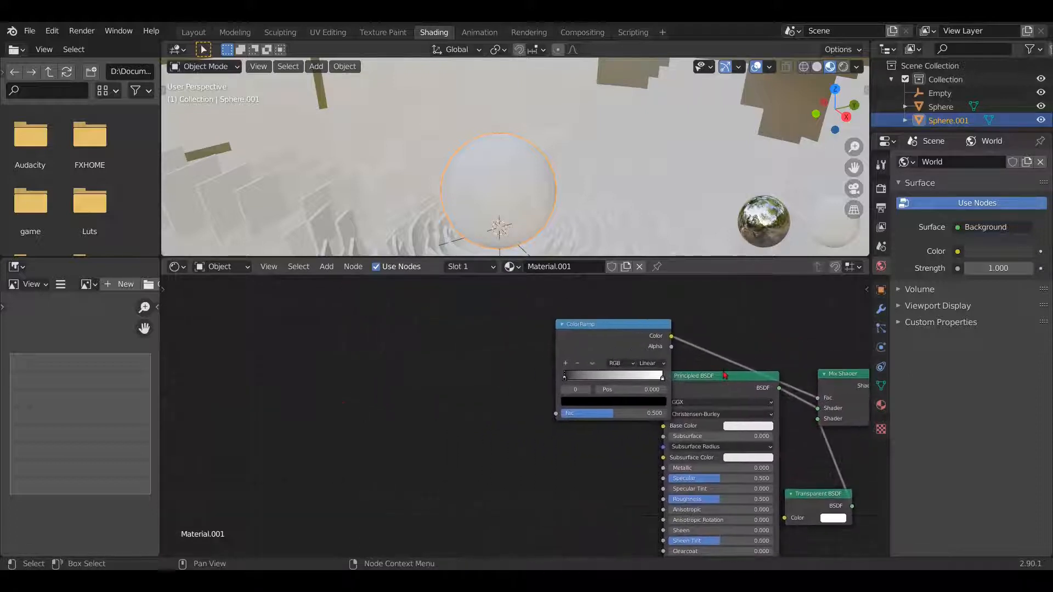
pyautogui.hotkey('shift', 'a')
pyautogui.click(326, 403)
pyautogui.write('m')
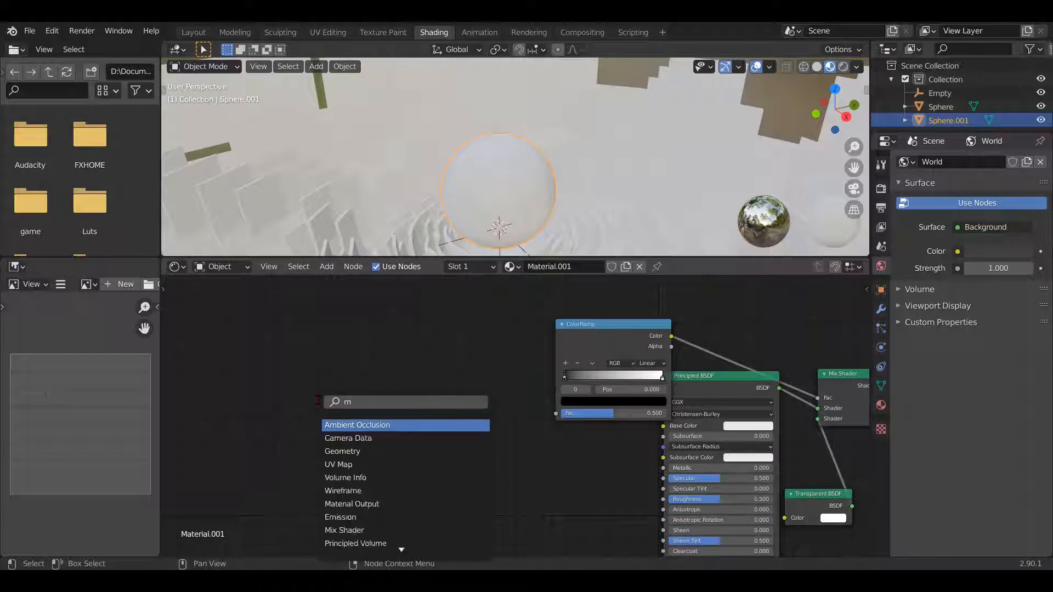
pyautogui.write('ag')
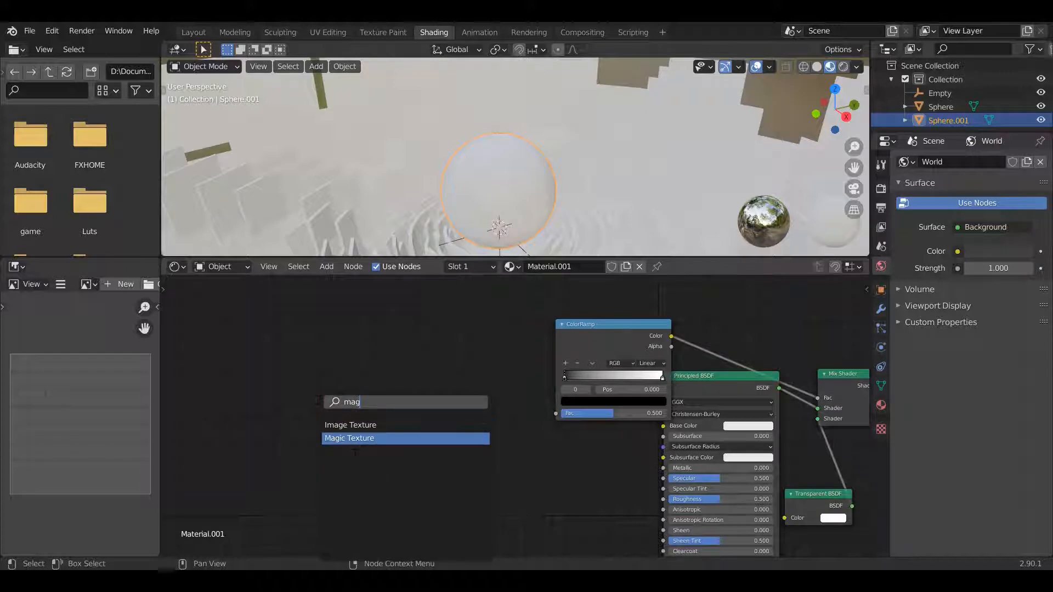
pyautogui.click(350, 438)
pyautogui.click(465, 373)
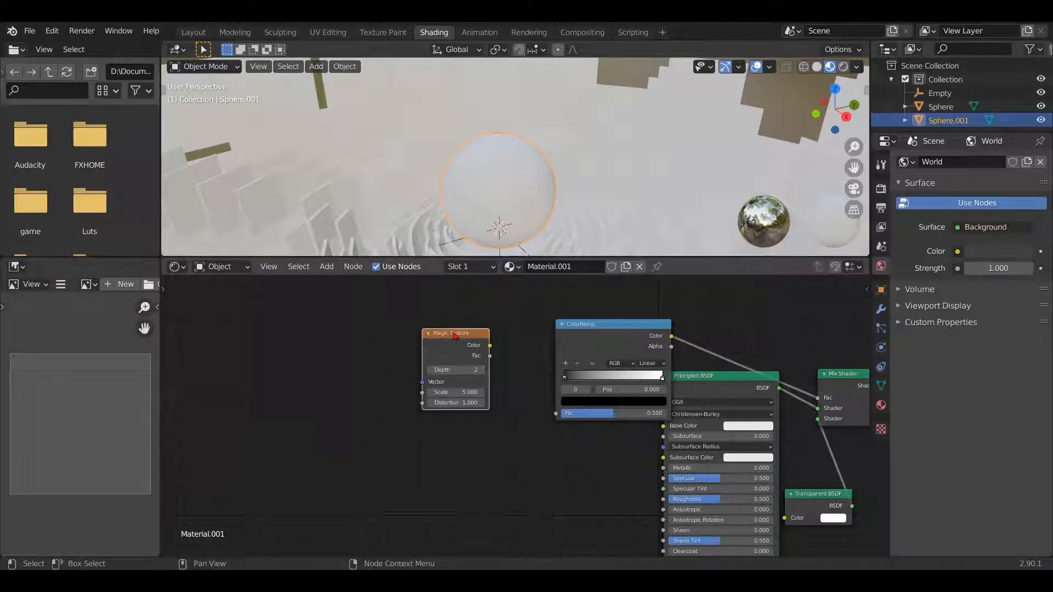
# Give the Magic Texture a Mapping node driven by Object coordinates and connect its Color output to the ColorRamp's Fac
pyautogui.hotkey('ctrl', 't')
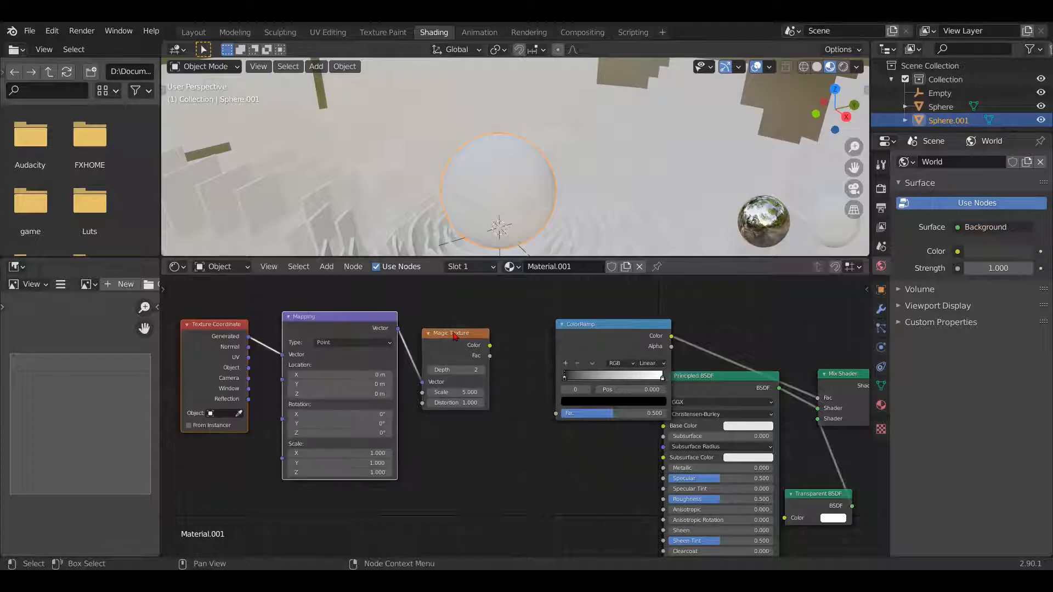
pyautogui.moveTo(248, 372); pyautogui.dragTo(283, 355)
pyautogui.moveTo(490, 347); pyautogui.dragTo(496, 355)
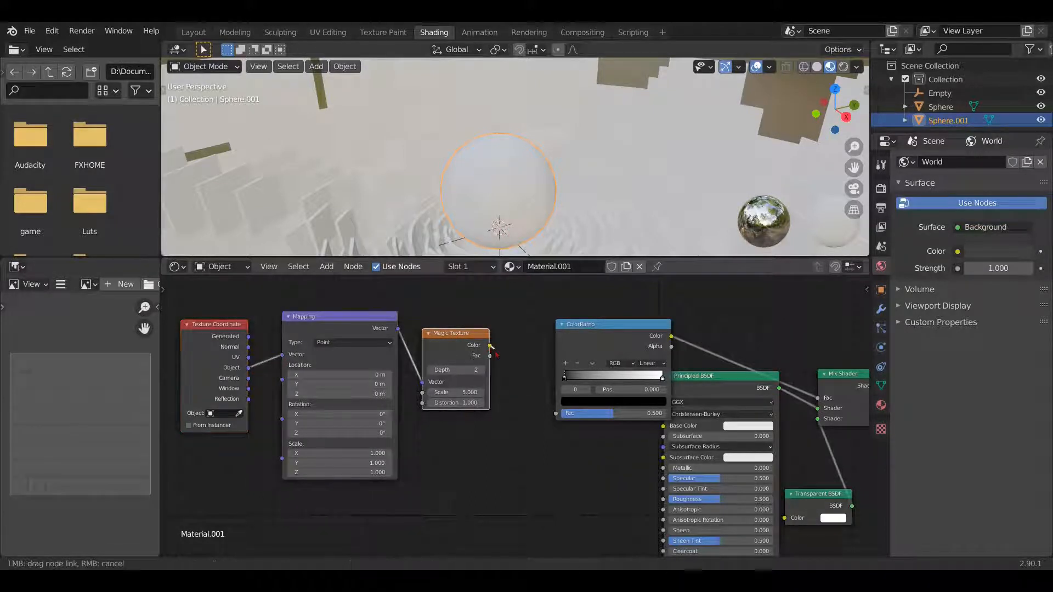
pyautogui.moveTo(557, 421); pyautogui.dragTo(558, 423)
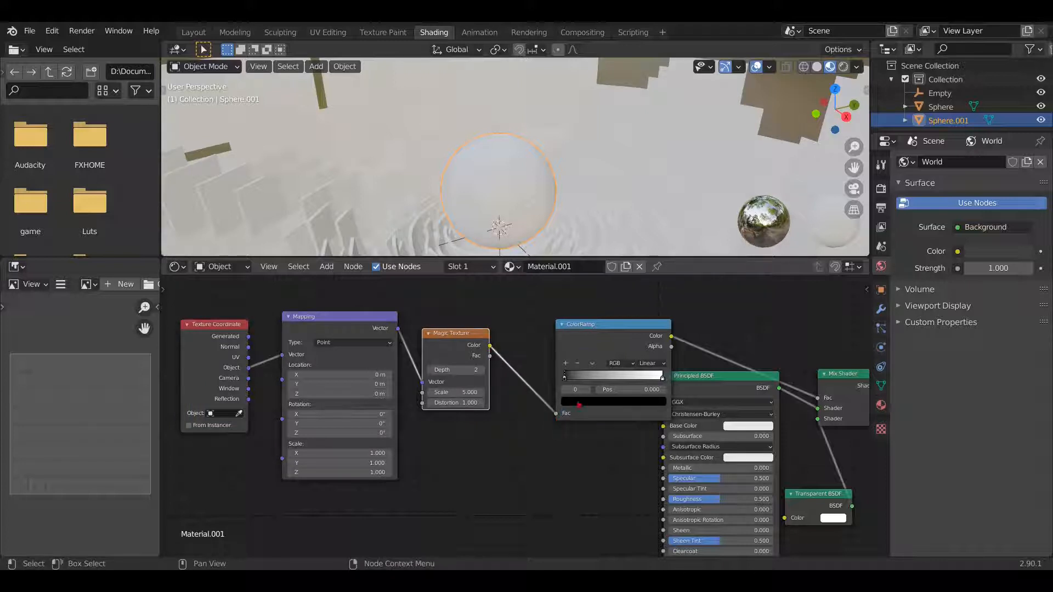
# Move the ColorRamp's white stop to position 0.609 and set the interpolation to Constant
pyautogui.moveTo(662, 379); pyautogui.dragTo(622, 384)
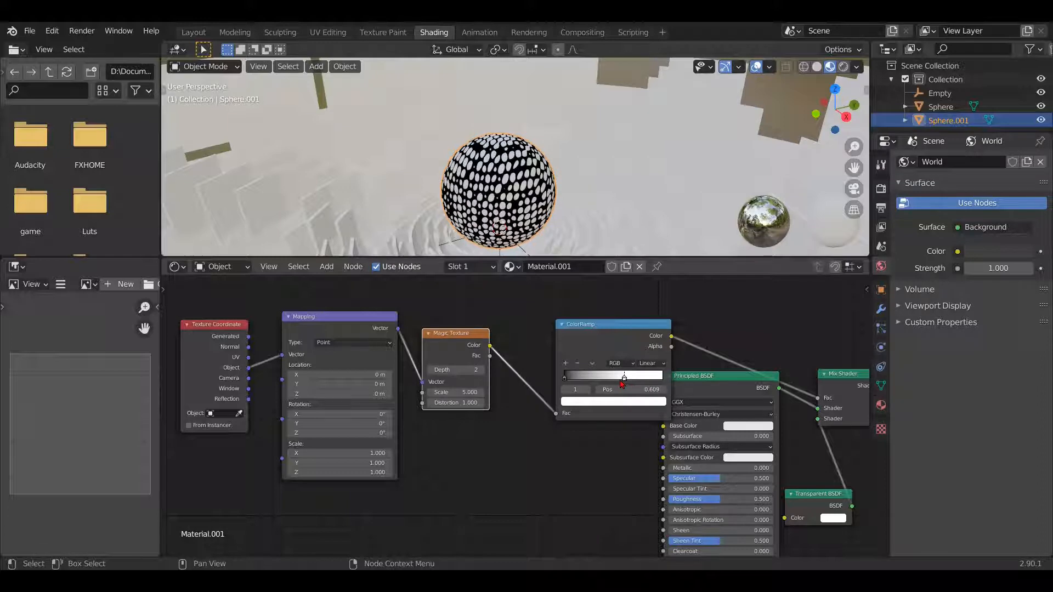
pyautogui.click(661, 364)
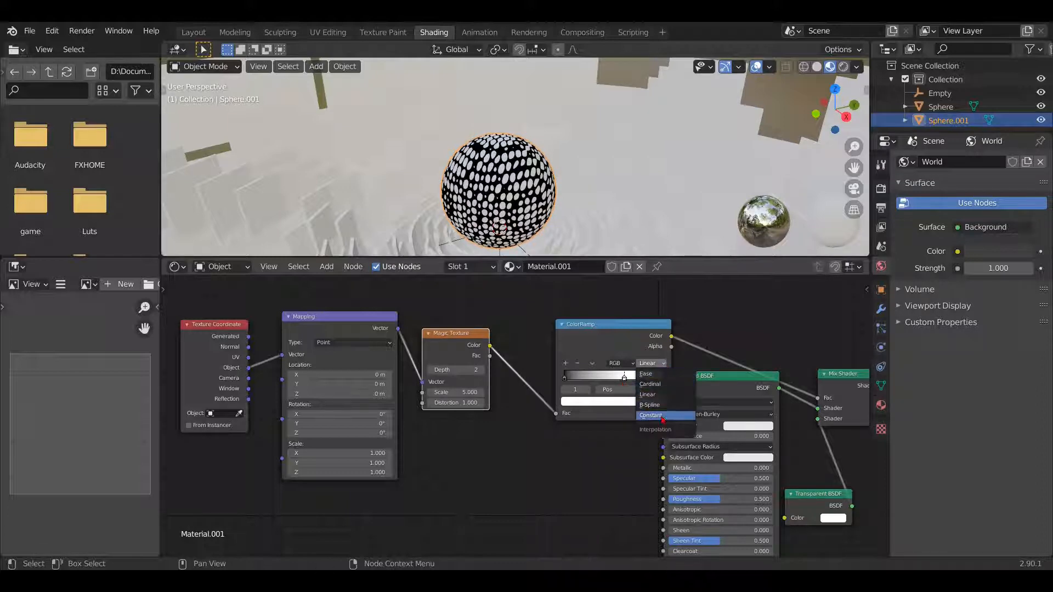
pyautogui.click(644, 418)
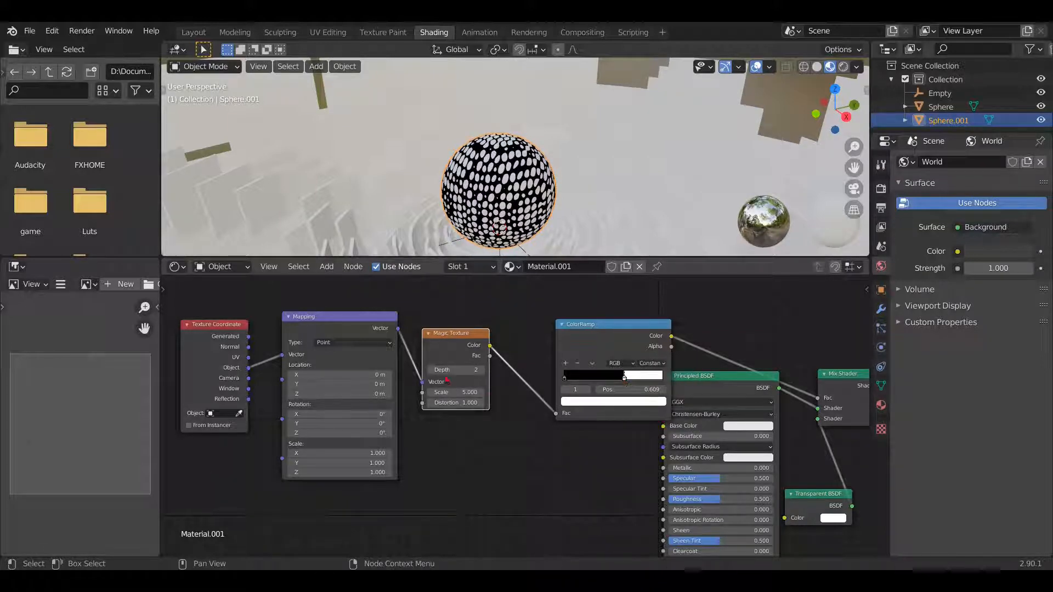
pyautogui.click(481, 370)
pyautogui.click(482, 370)
pyautogui.click(482, 370)
pyautogui.scroll(2, 466, 395)
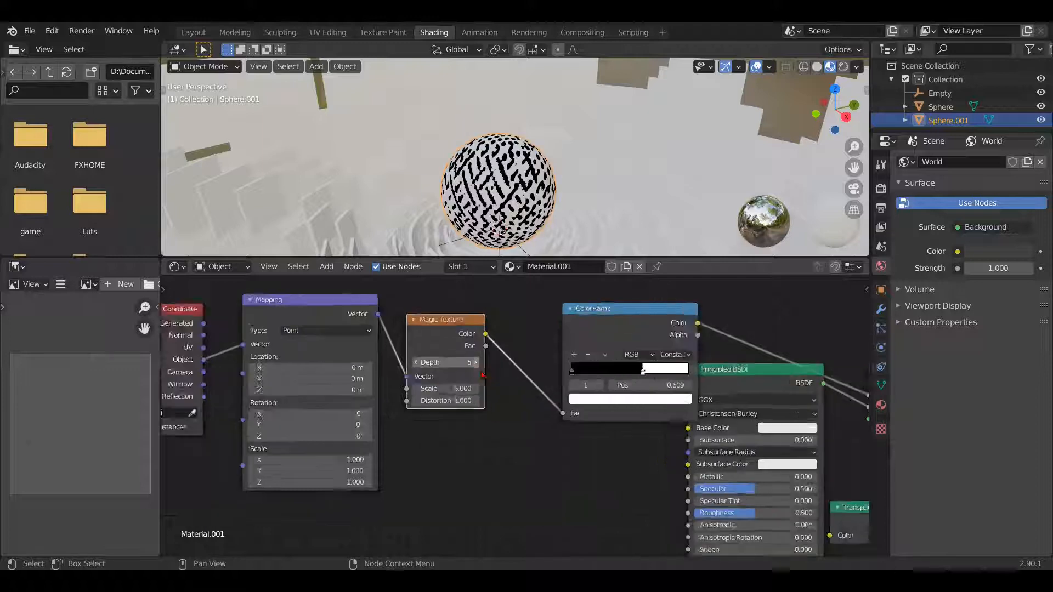
pyautogui.moveTo(443, 399); pyautogui.dragTo(493, 398)
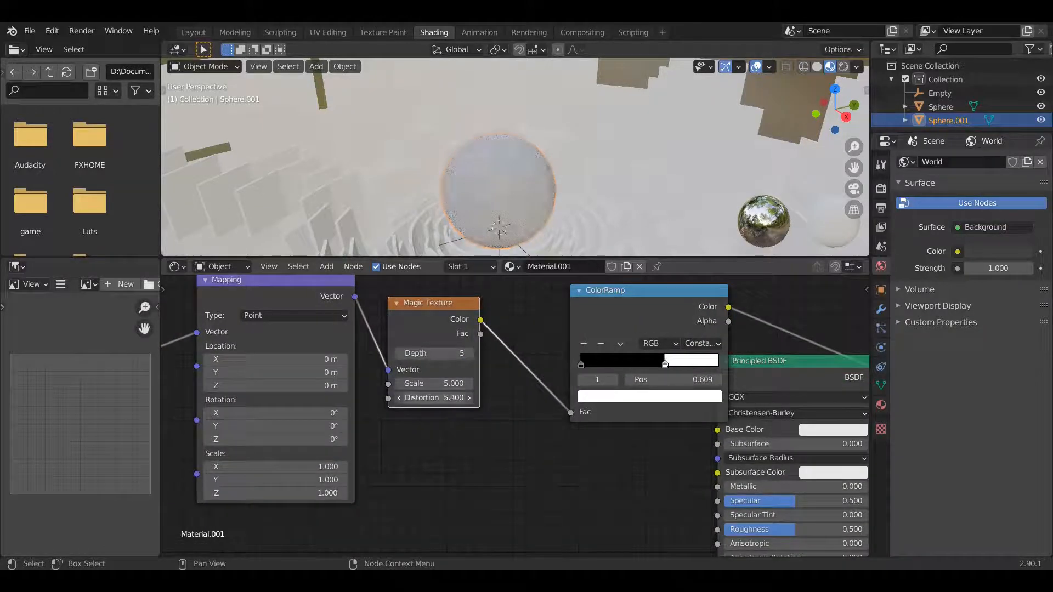
pyautogui.hotkey('ctrl', 'z')
pyautogui.hotkey('ctrl', 'z')
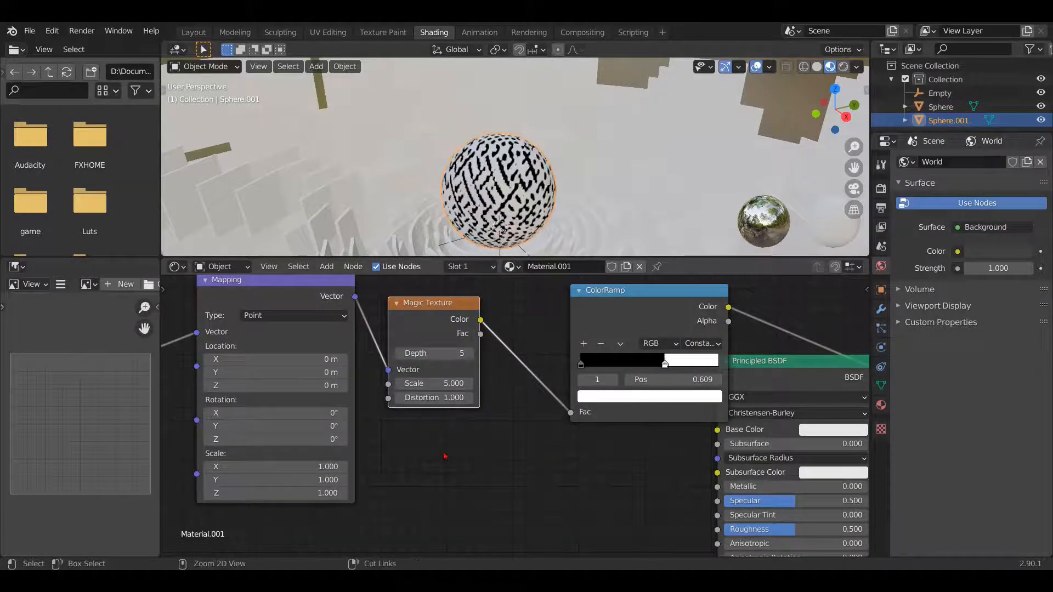
pyautogui.hotkey('ctrl', 'z')
pyautogui.hotkey('ctrl', 'z')
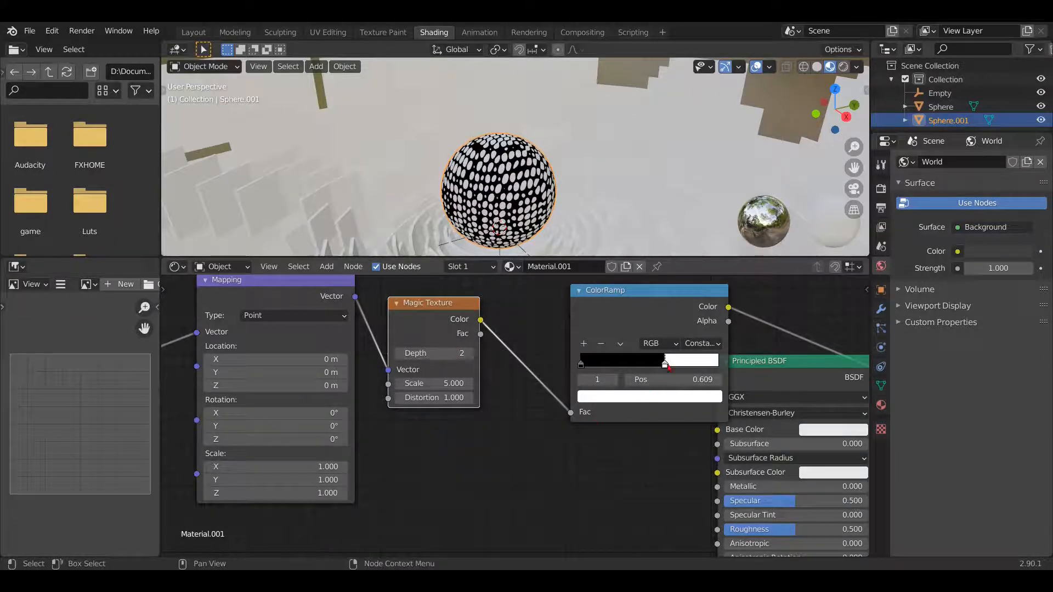
# Set the Magic Texture's depth to 4, its distortion to 6.5 and its scale to 2.7
pyautogui.scroll(1, 501, 461)
pyautogui.click(466, 348)
pyautogui.click(466, 348)
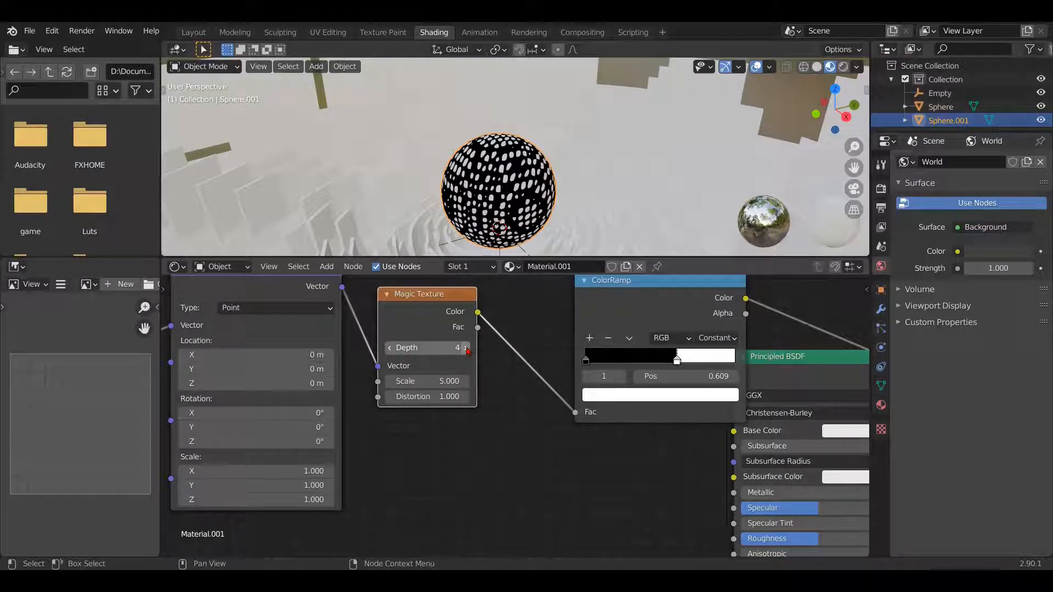
pyautogui.scroll(1, 422, 395)
pyautogui.moveTo(417, 394)
pyautogui.mouseDown()
pyautogui.moveTo(482, 394)
pyautogui.moveTo(407, 376)
pyautogui.moveTo(417, 375)
pyautogui.mouseUp()
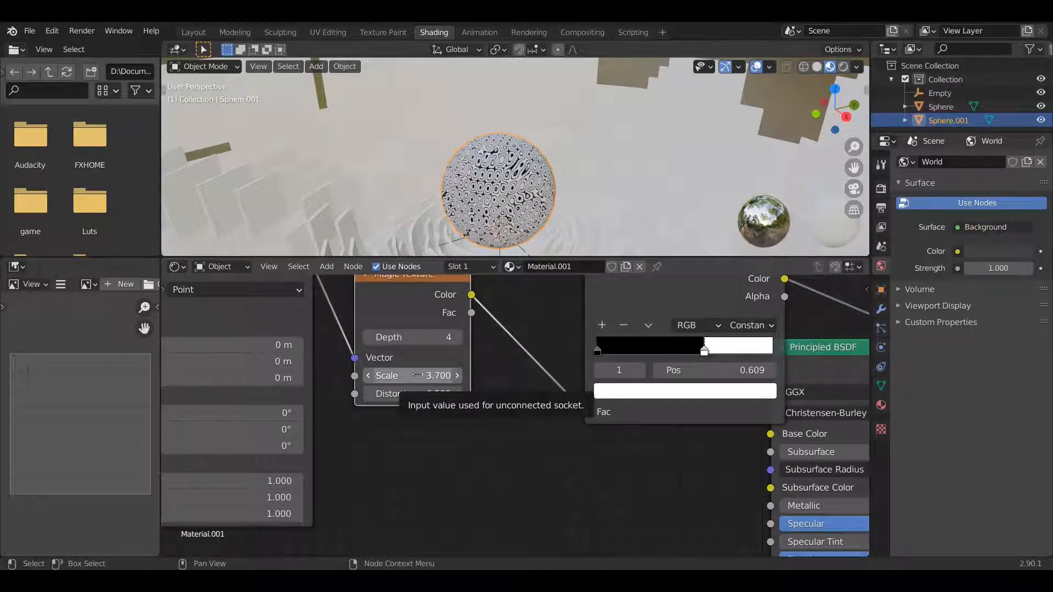
pyautogui.moveTo(418, 375); pyautogui.dragTo(407, 375)
# Set the Magic Texture's scale to 0.9 and its depth to 2
pyautogui.scroll(3, 472, 219)
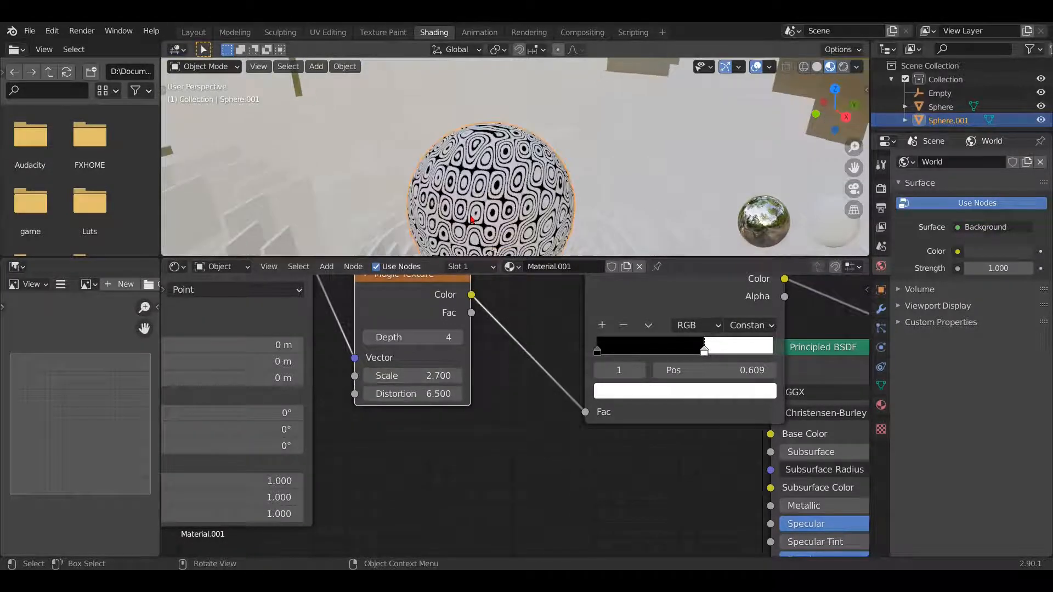
pyautogui.moveTo(439, 375)
pyautogui.mouseDown()
pyautogui.moveTo(422, 376)
pyautogui.moveTo(438, 376)
pyautogui.mouseUp()
pyautogui.click(458, 375)
pyautogui.click(457, 376)
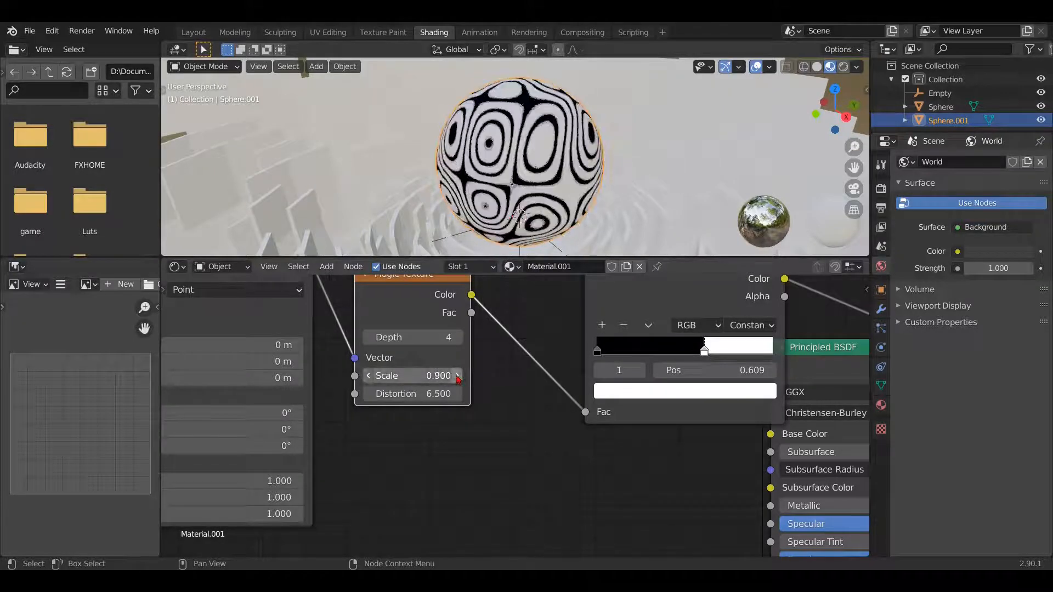
pyautogui.click(369, 339)
pyautogui.click(369, 339)
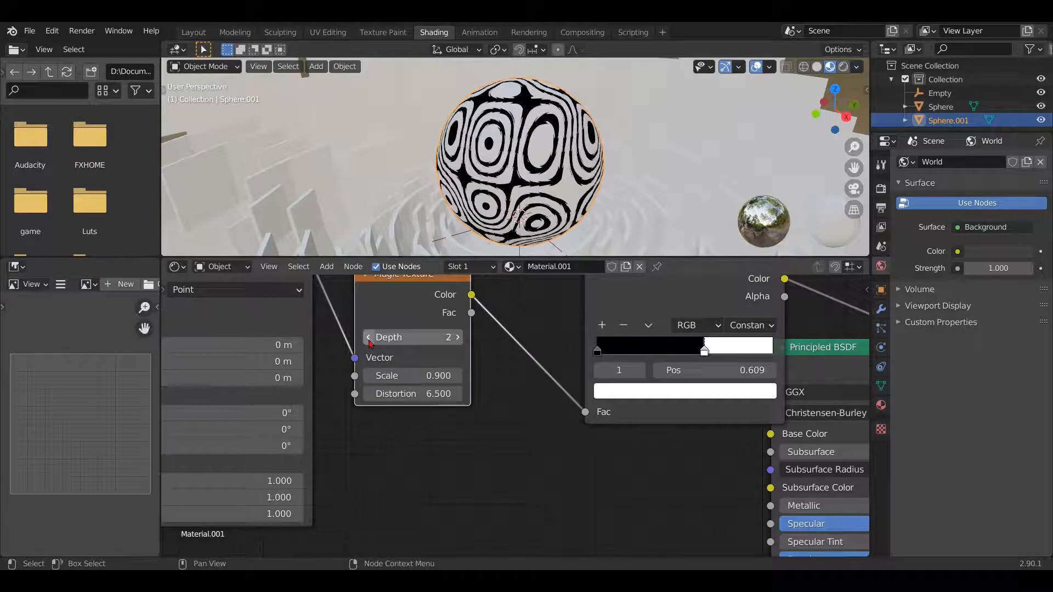
# Set the Magic Texture's distortion to 6.8 and its scale to 0.8
pyautogui.click(457, 394)
pyautogui.click(457, 393)
pyautogui.click(457, 393)
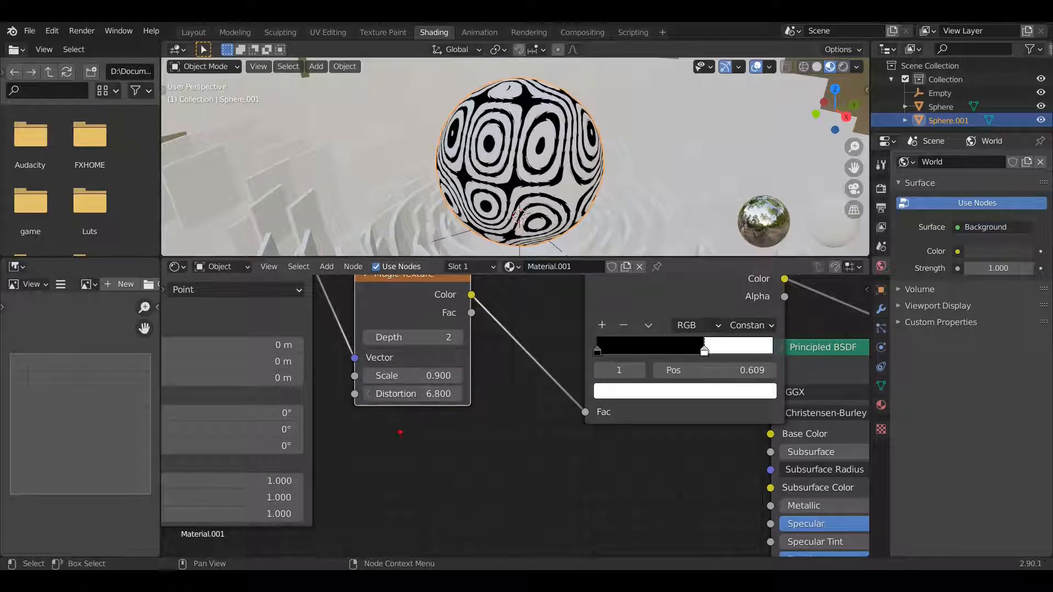
pyautogui.click(368, 376)
# Set the blend mode of the central sphere's material to Alpha Hashed
pyautogui.click(882, 188)
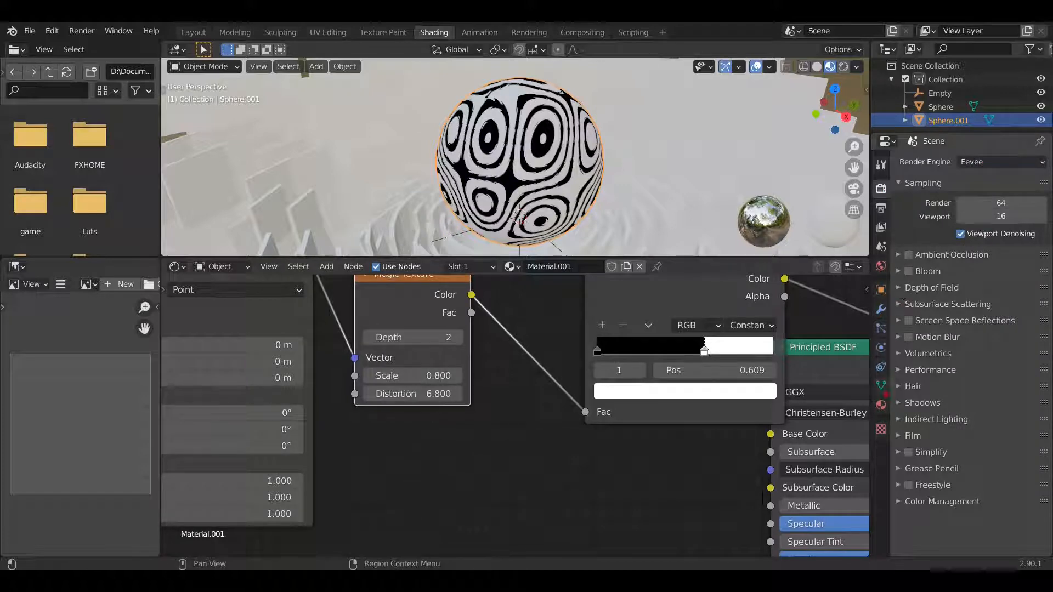
pyautogui.click(882, 406)
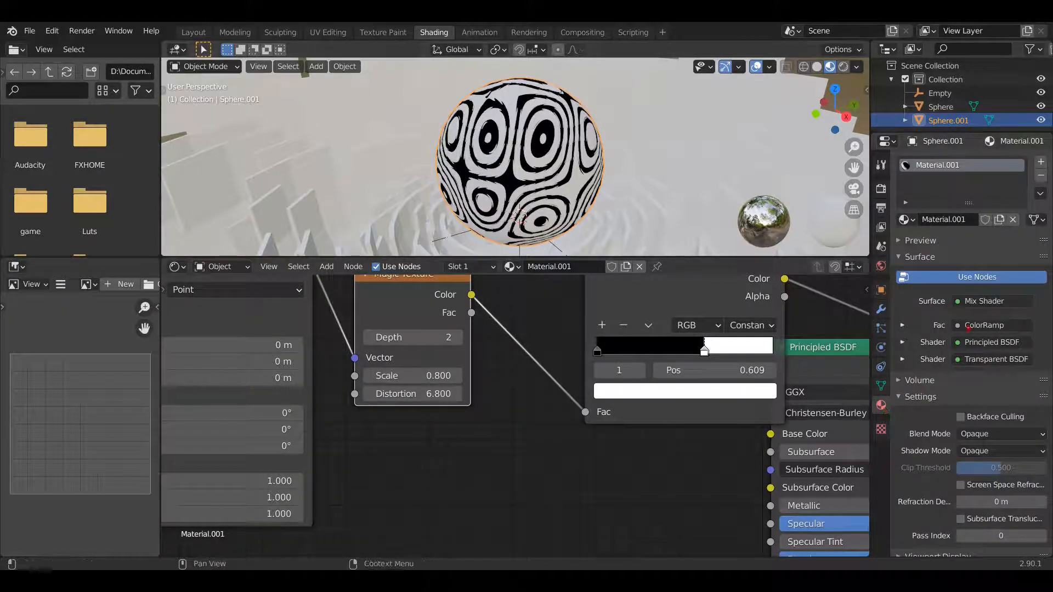
pyautogui.scroll(-1, 1001, 373)
pyautogui.click(1012, 413)
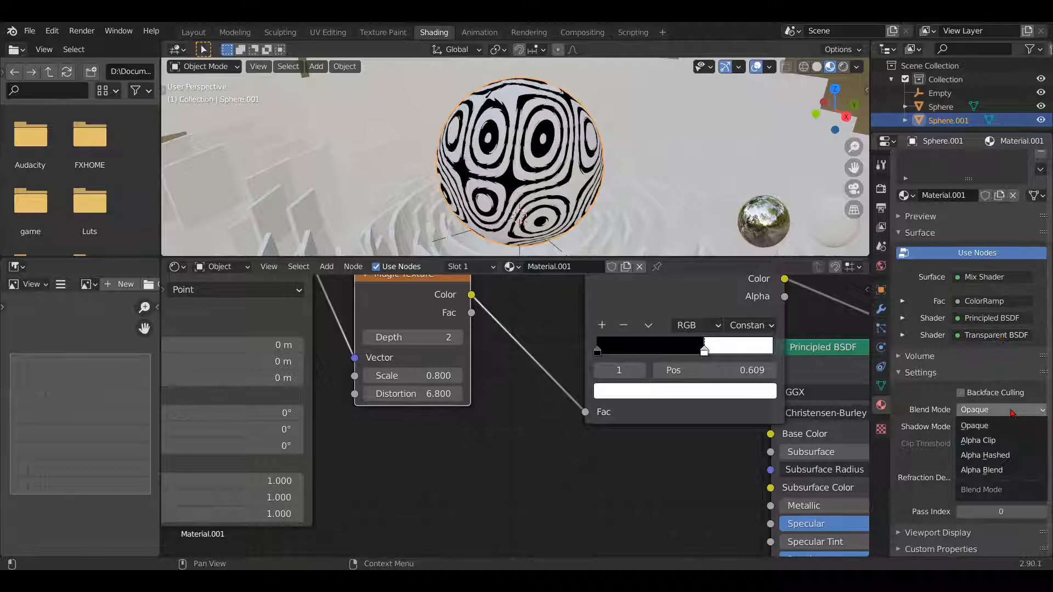
pyautogui.click(1015, 463)
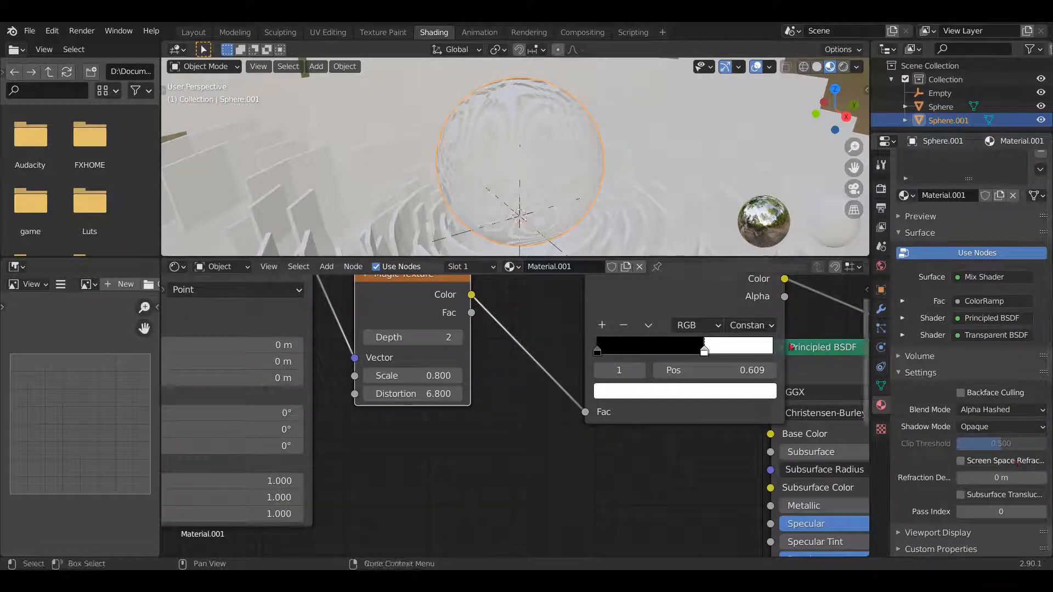
# Set the Magic Texture's distortion to 15.7, its scale to 0.3 and its depth to 4
pyautogui.moveTo(546, 213); pyautogui.dragTo(607, 165, button='middle')
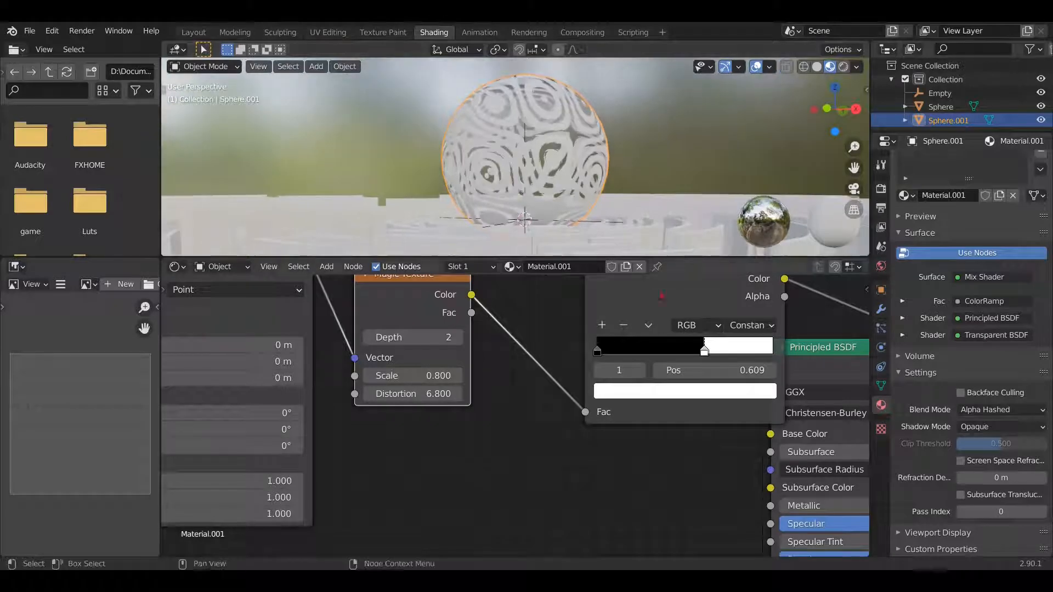
pyautogui.moveTo(439, 395); pyautogui.dragTo(518, 395)
pyautogui.scroll(2, 554, 163)
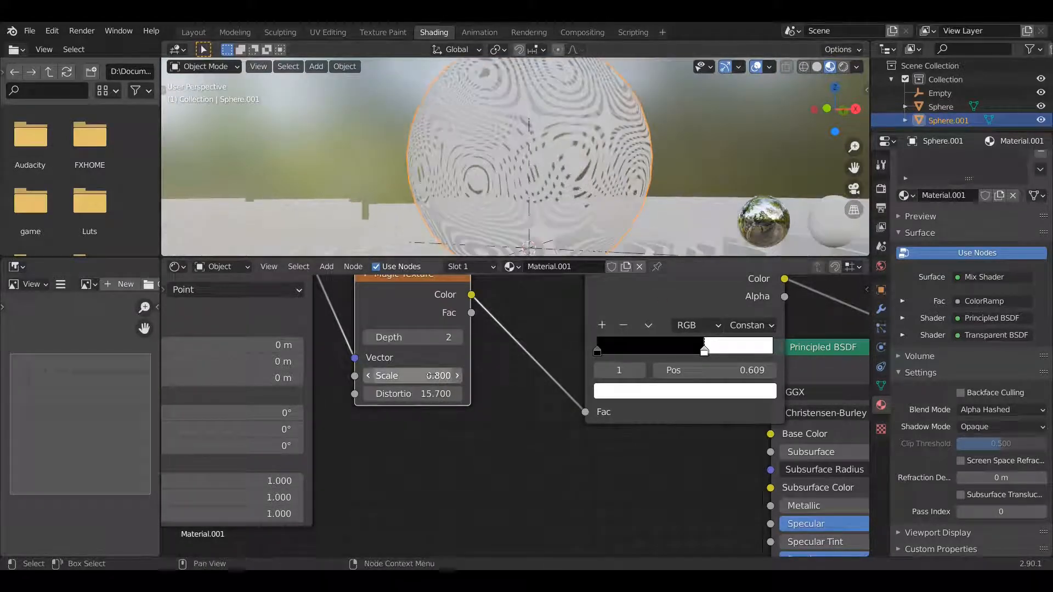
pyautogui.moveTo(432, 376)
pyautogui.mouseDown()
pyautogui.moveTo(423, 376)
pyautogui.moveTo(433, 376)
pyautogui.mouseUp()
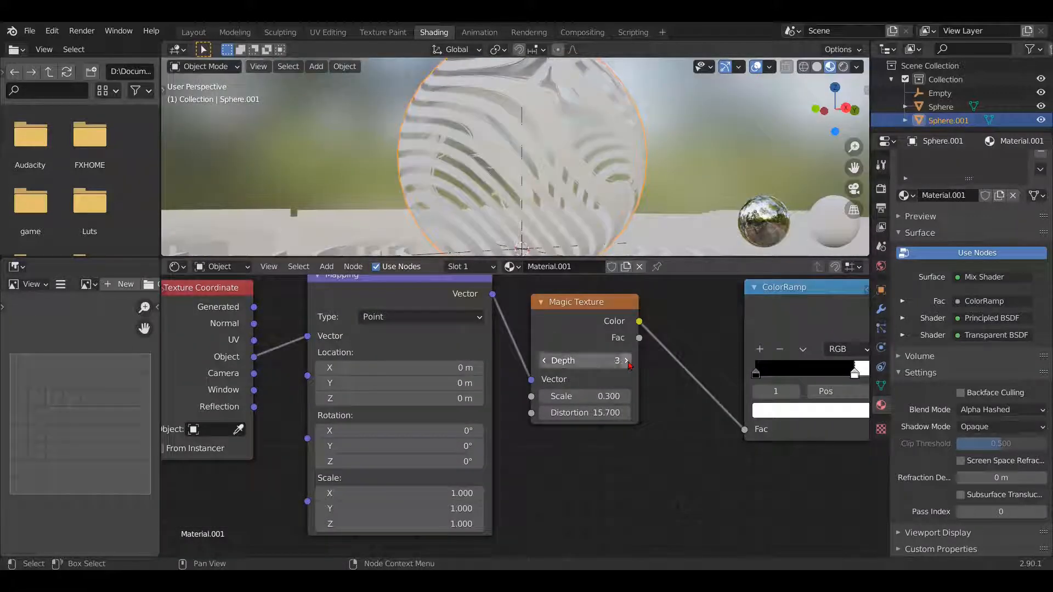
pyautogui.click(626, 360)
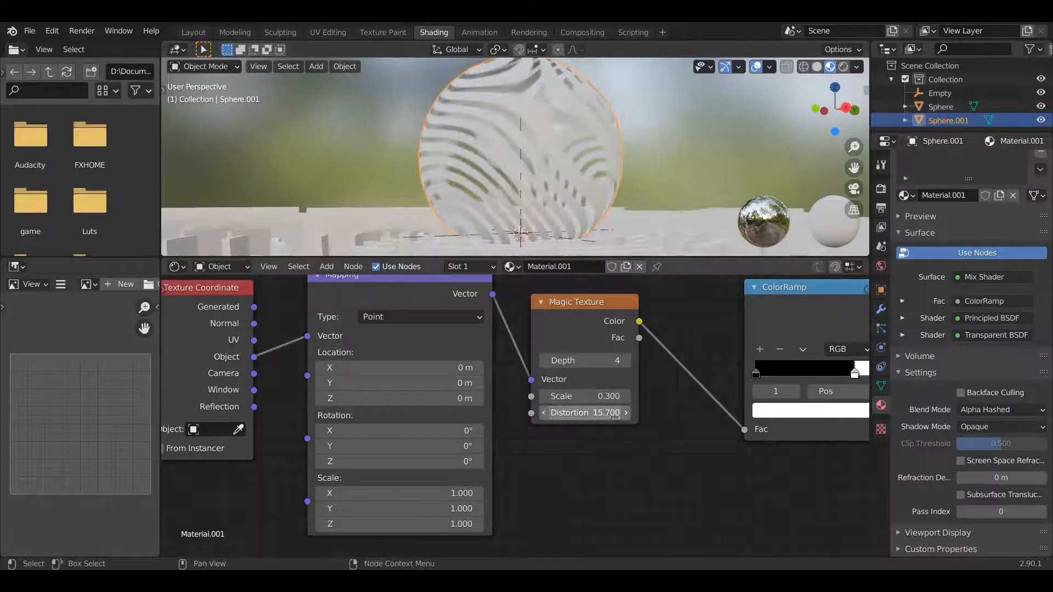
# Set the Magic Texture's distortion to 35 and its scale to 0.5
pyautogui.moveTo(614, 416); pyautogui.dragTo(642, 415)
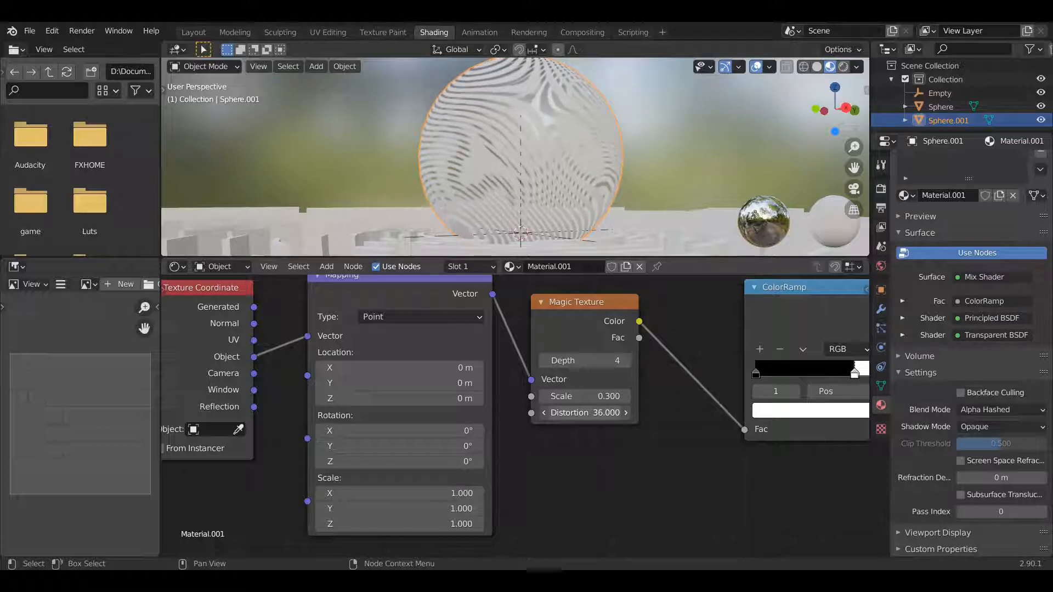
pyautogui.click(544, 413)
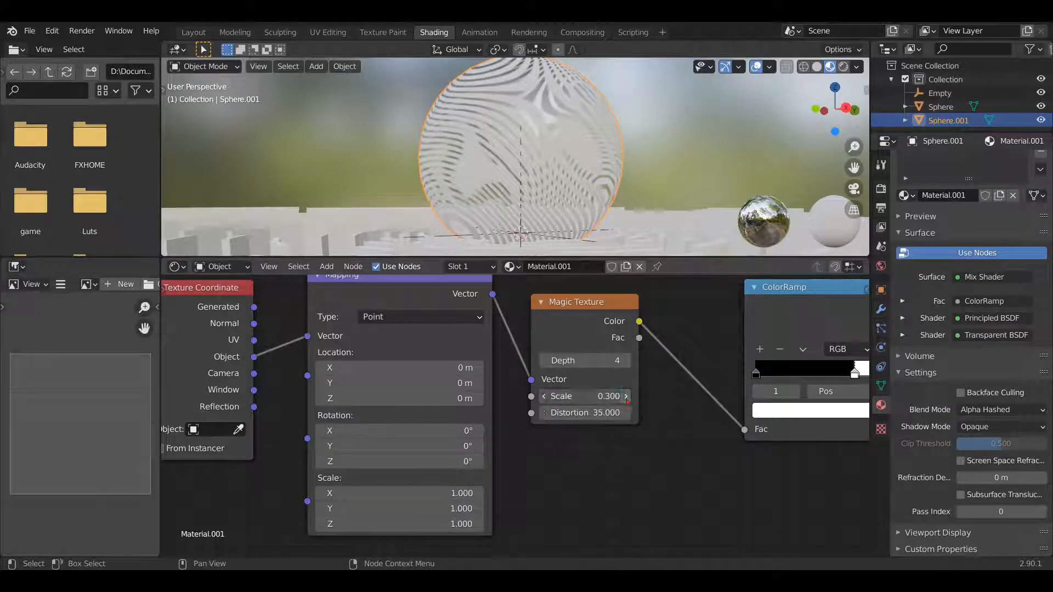
pyautogui.click(626, 396)
pyautogui.click(626, 396)
# Set the Magic Texture's depth to 5 and its distortion to 4
pyautogui.moveTo(466, 209); pyautogui.dragTo(463, 169, button='middle')
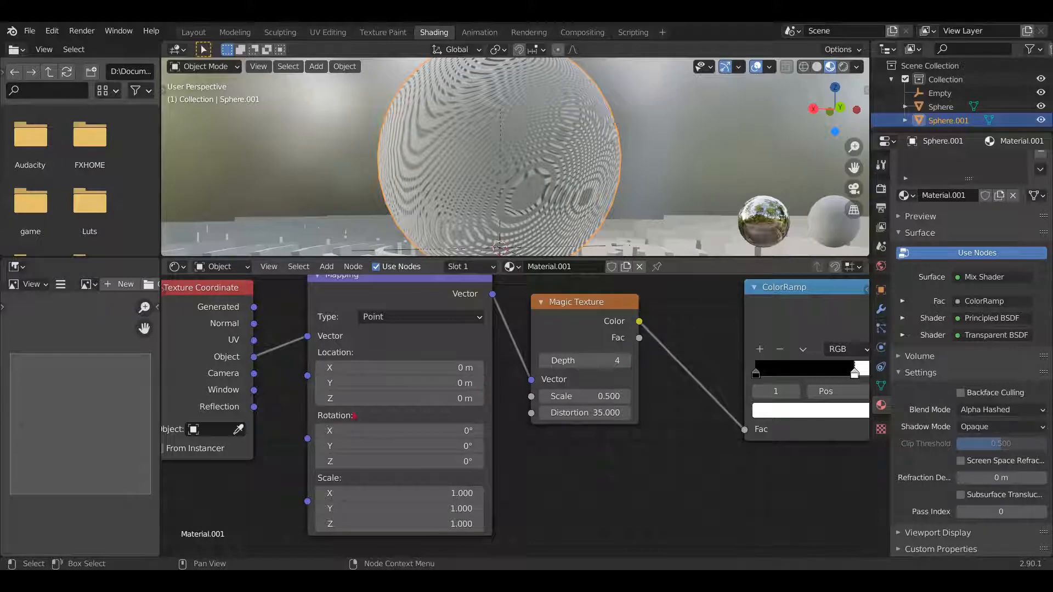
pyautogui.click(626, 362)
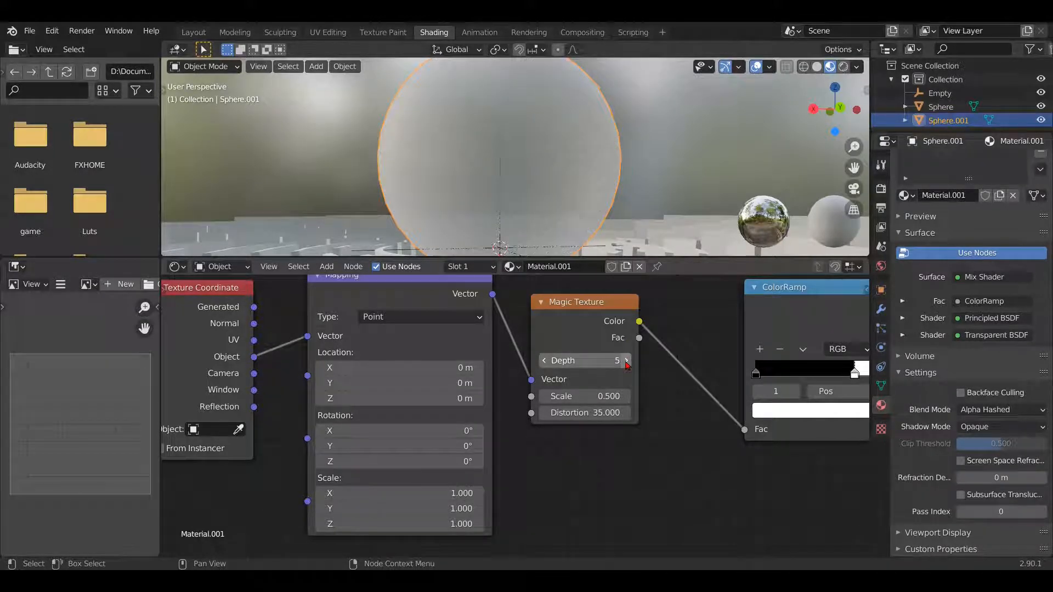
pyautogui.click(603, 413)
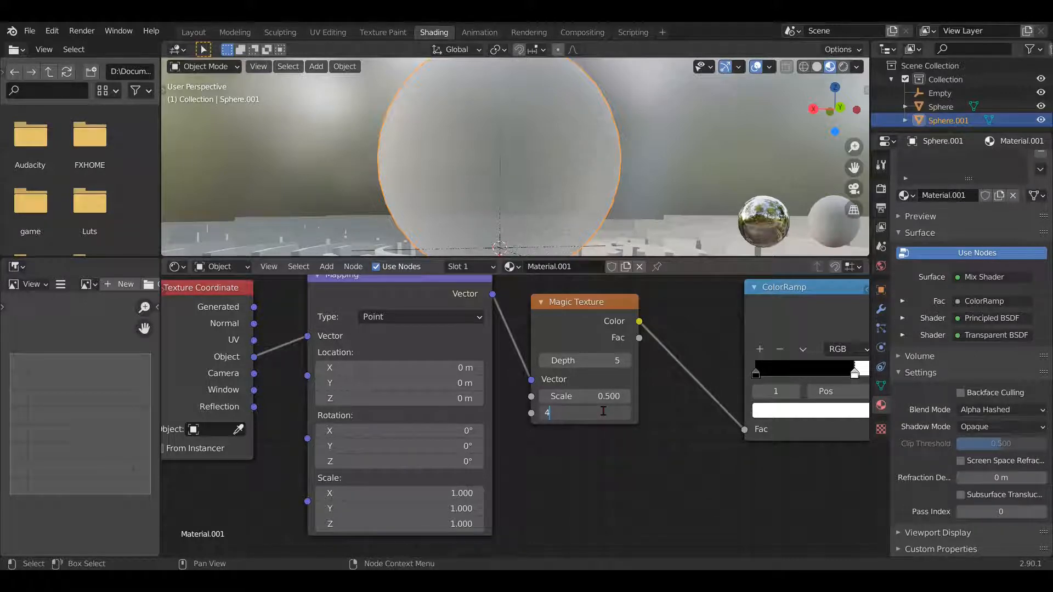
pyautogui.press('Return')
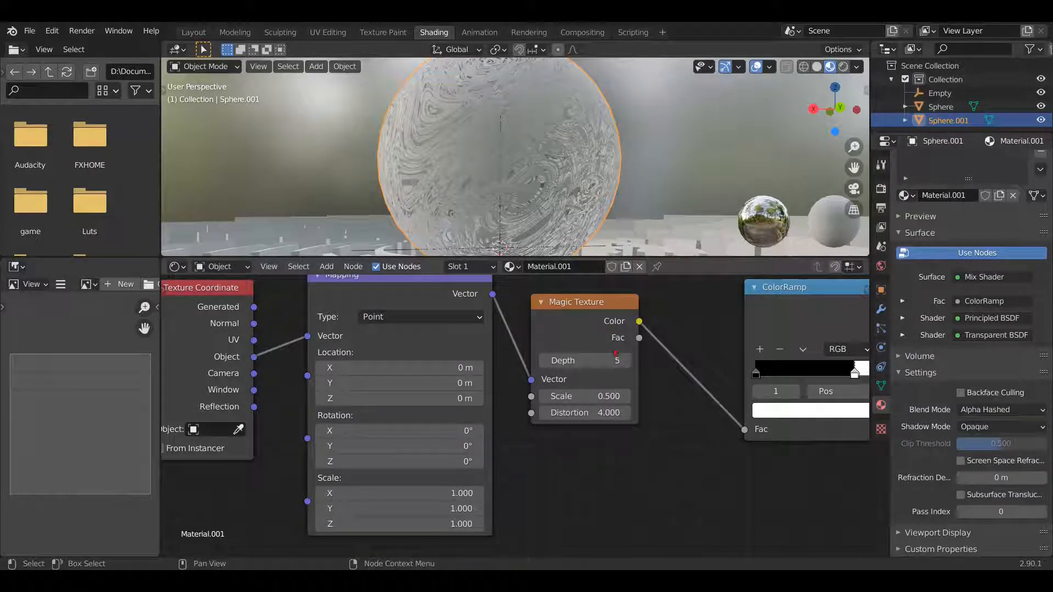
# Move the ColorRamp's white stop to position 0.721
pyautogui.scroll(3, 565, 201)
pyautogui.scroll(-1, 565, 202)
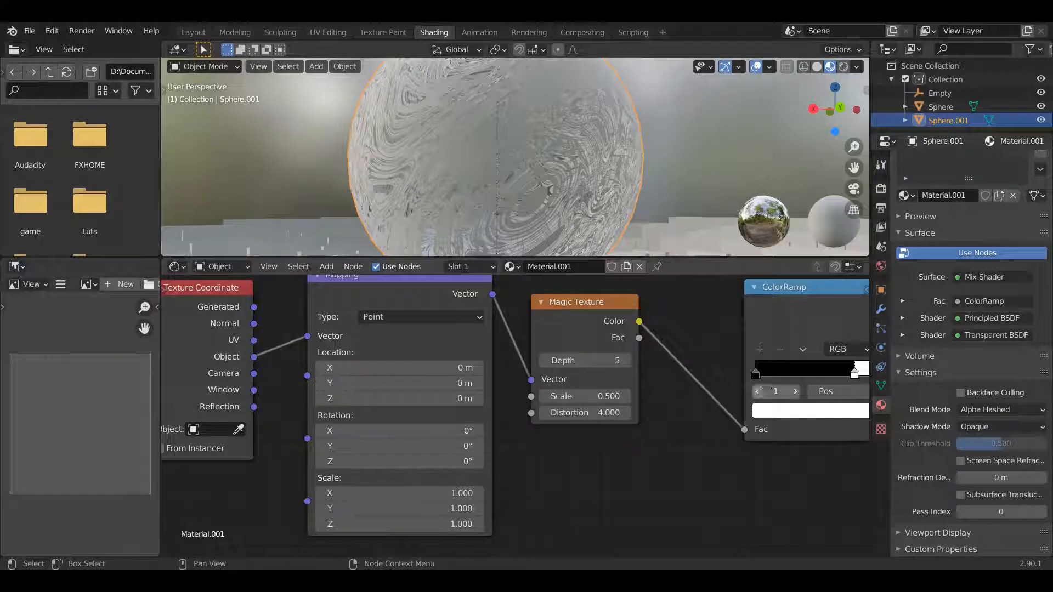
pyautogui.moveTo(851, 380); pyautogui.dragTo(737, 387, button='middle')
pyautogui.moveTo(740, 384)
pyautogui.mouseDown()
pyautogui.moveTo(777, 385)
pyautogui.moveTo(759, 387)
pyautogui.mouseUp()
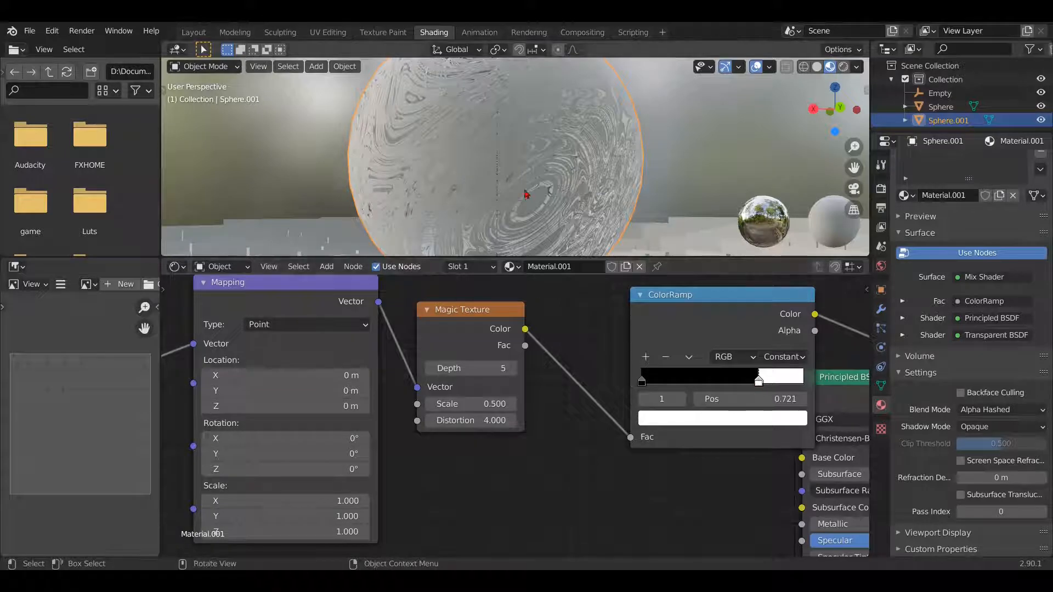
pyautogui.moveTo(524, 188)
pyautogui.mouseDown(button='middle')
pyautogui.moveTo(398, 177)
pyautogui.moveTo(520, 204)
pyautogui.mouseUp(button='middle')
# Switch to the Layout workspace and set the viewport shading to Rendered
pyautogui.click(193, 33)
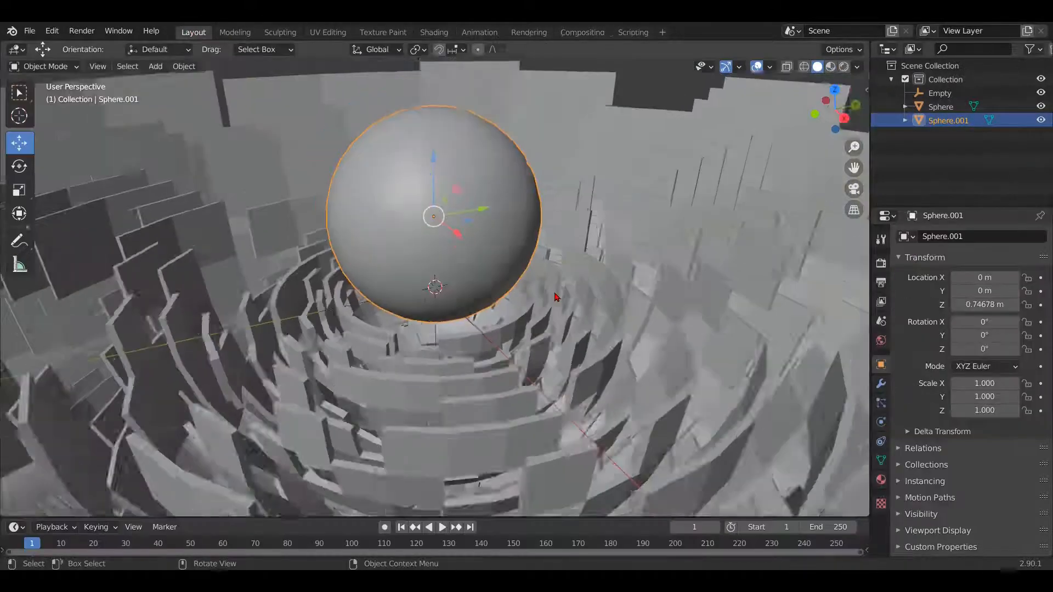
pyautogui.scroll(-4, 554, 294)
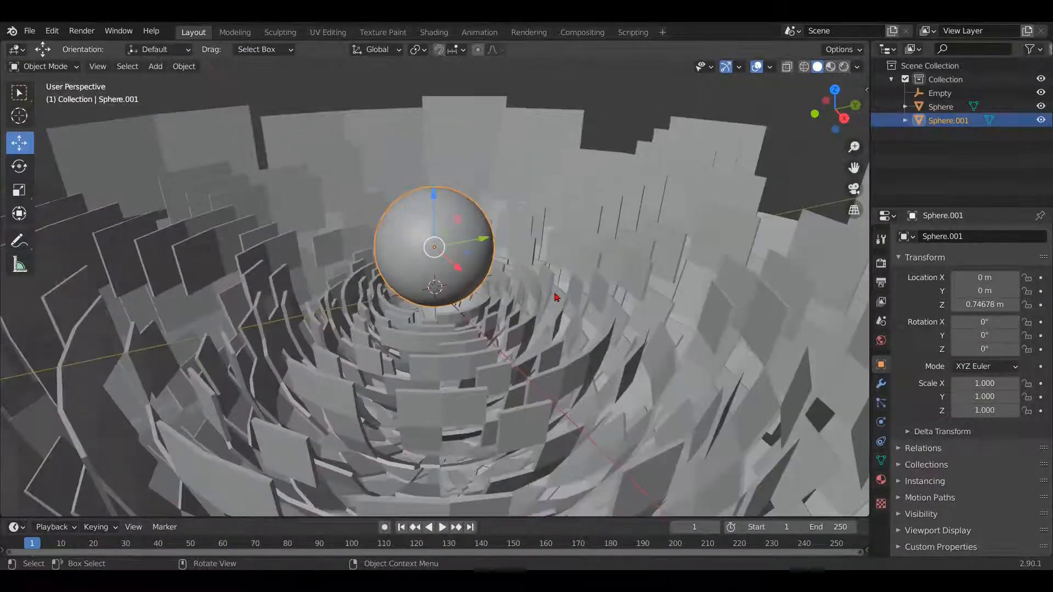
pyautogui.scroll(5, 554, 295)
pyautogui.moveTo(554, 295); pyautogui.dragTo(580, 308, button='middle')
pyautogui.scroll(-5, 560, 268)
pyautogui.scroll(-3, 579, 308)
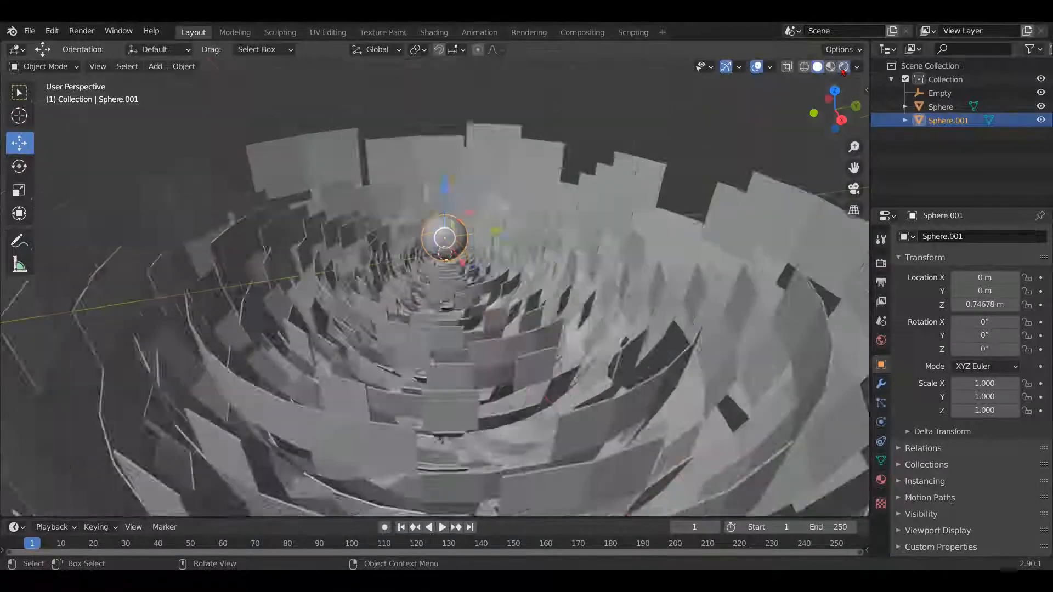
pyautogui.click(844, 67)
pyautogui.click(831, 67)
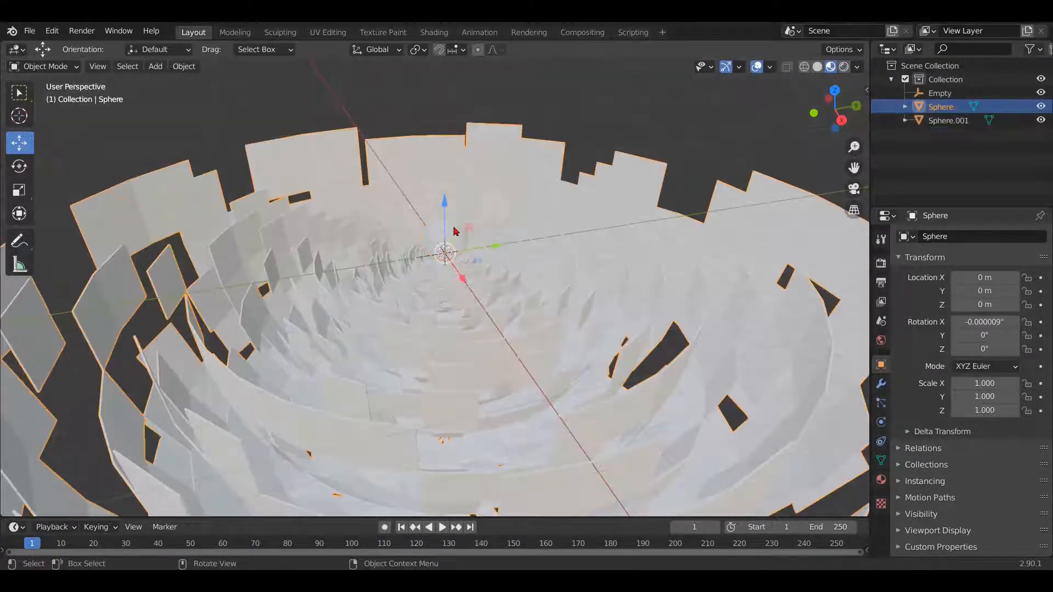
pyautogui.click(844, 67)
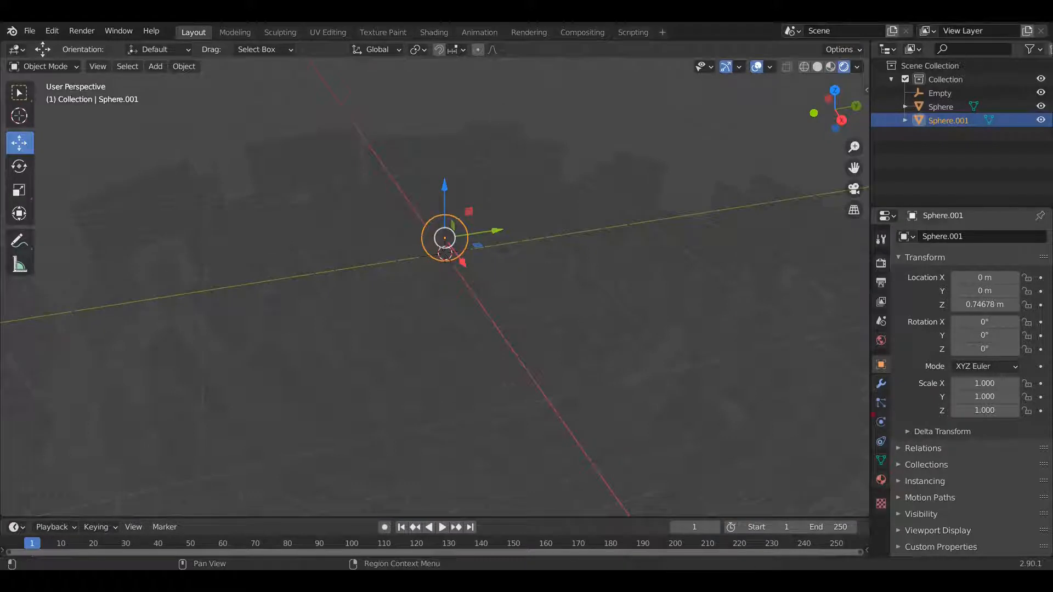
# Add a point light and raise it along Z into the middle of the central sphere
pyautogui.hotkey('shift', 'a')
pyautogui.moveTo(716, 363)
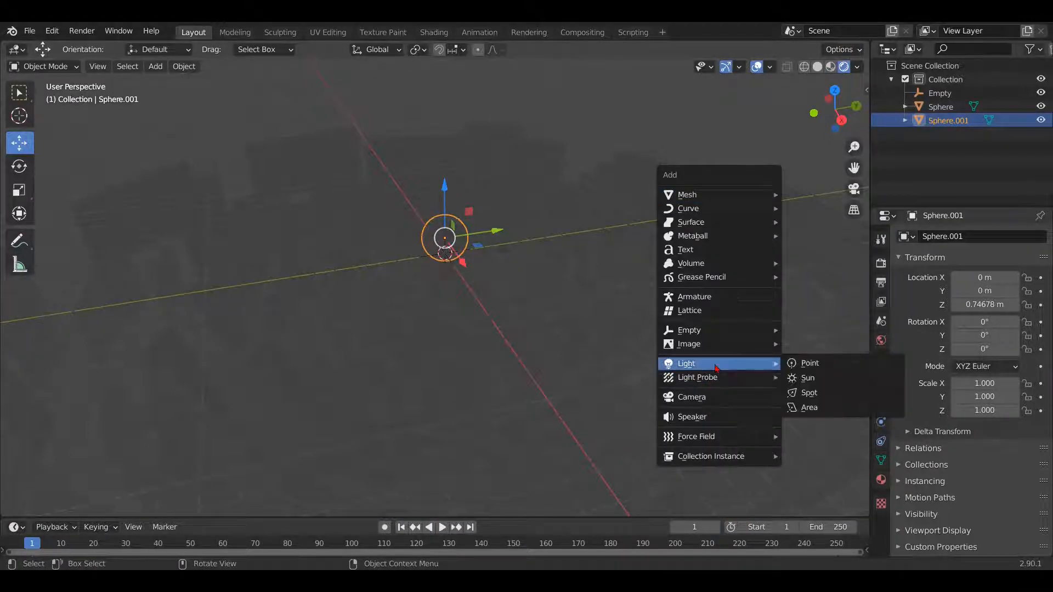
pyautogui.click(810, 363)
pyautogui.scroll(2, 553, 305)
pyautogui.moveTo(553, 306); pyautogui.dragTo(525, 266, button='middle')
pyautogui.moveTo(458, 195); pyautogui.dragTo(454, 166)
# Set the point light's power to 500 W
pyautogui.click(880, 422)
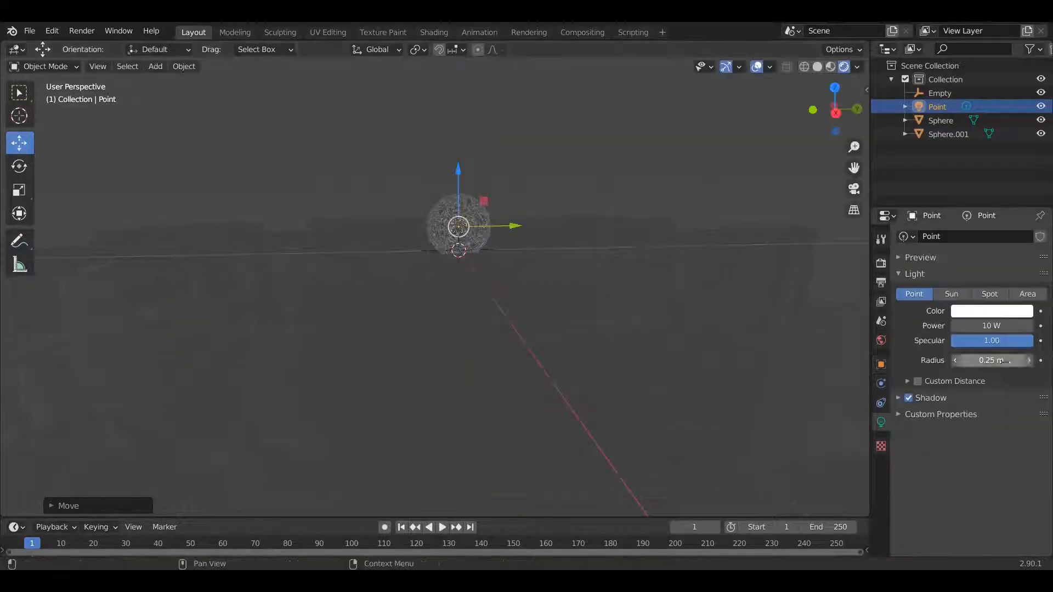
pyautogui.click(989, 326)
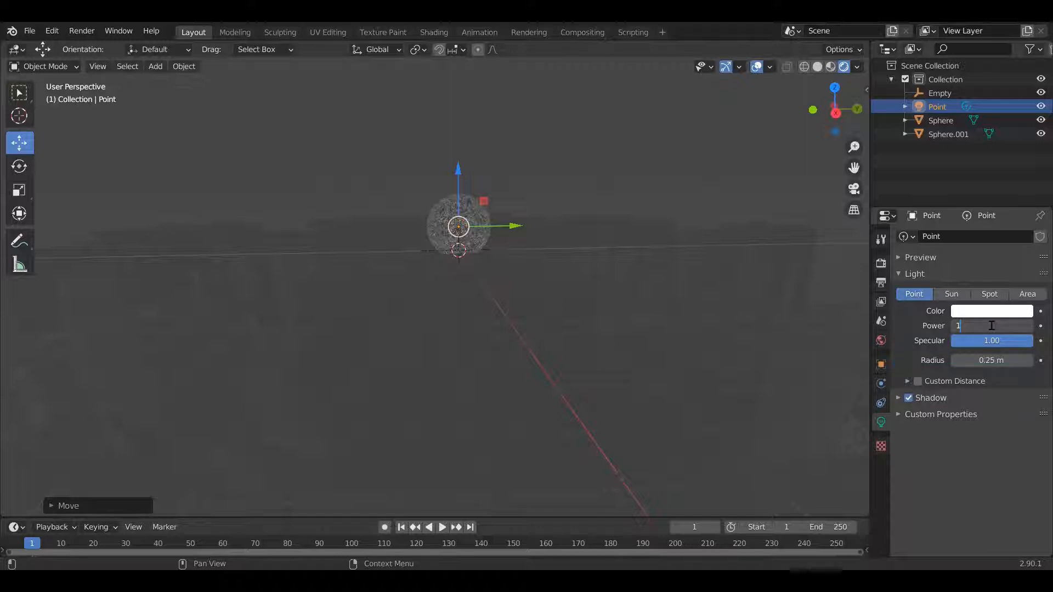
pyautogui.write('500')
pyautogui.press('Return')
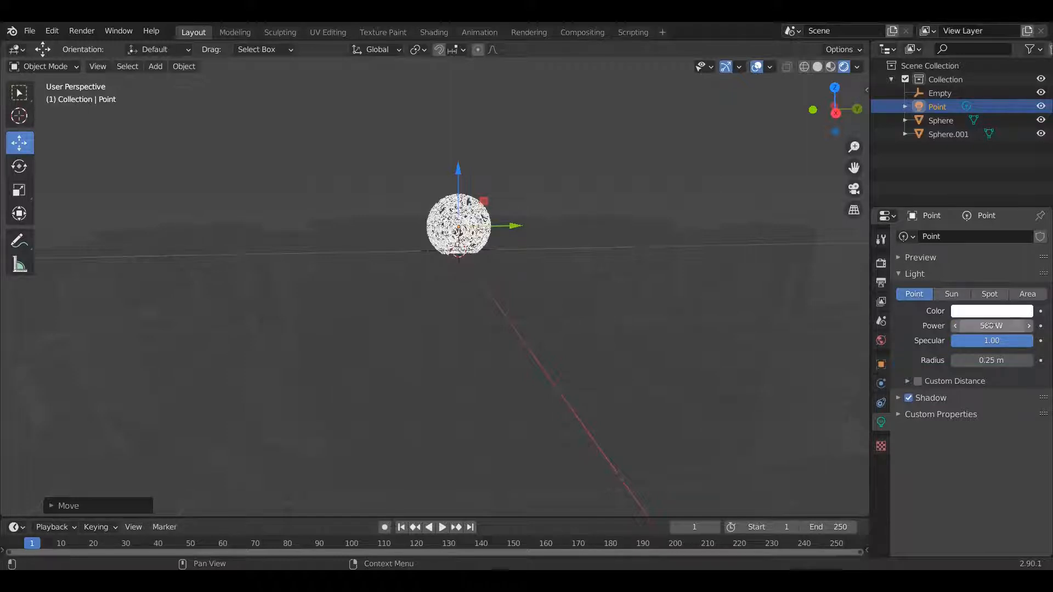
# Enable Bloom, Ambient Occlusion and Screen Space Reflections in the Eevee render settings
pyautogui.scroll(5, 489, 178)
pyautogui.moveTo(499, 173); pyautogui.dragTo(467, 208, button='middle')
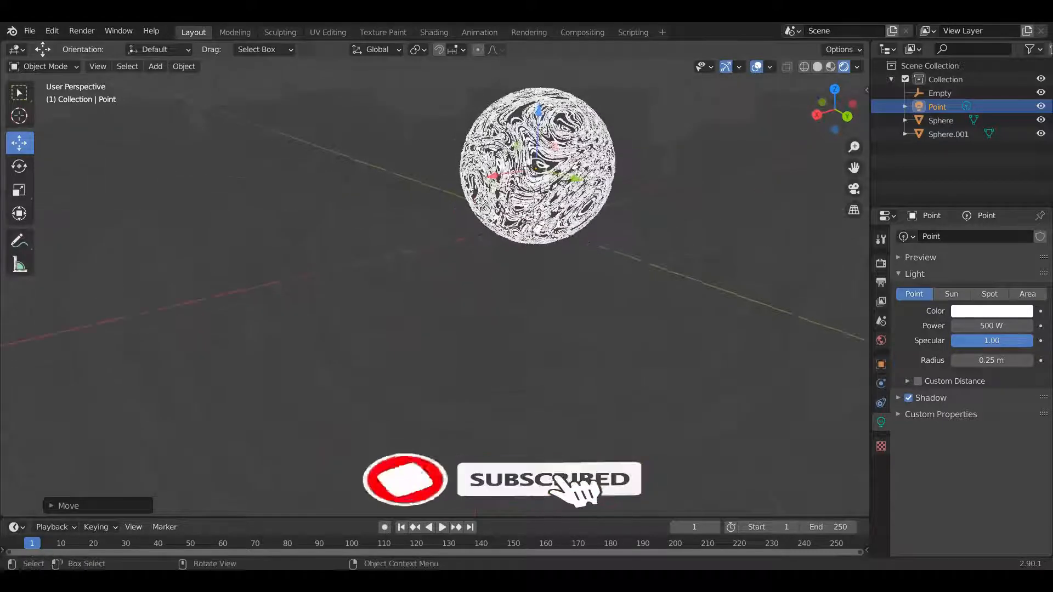
pyautogui.click(881, 263)
pyautogui.click(908, 346)
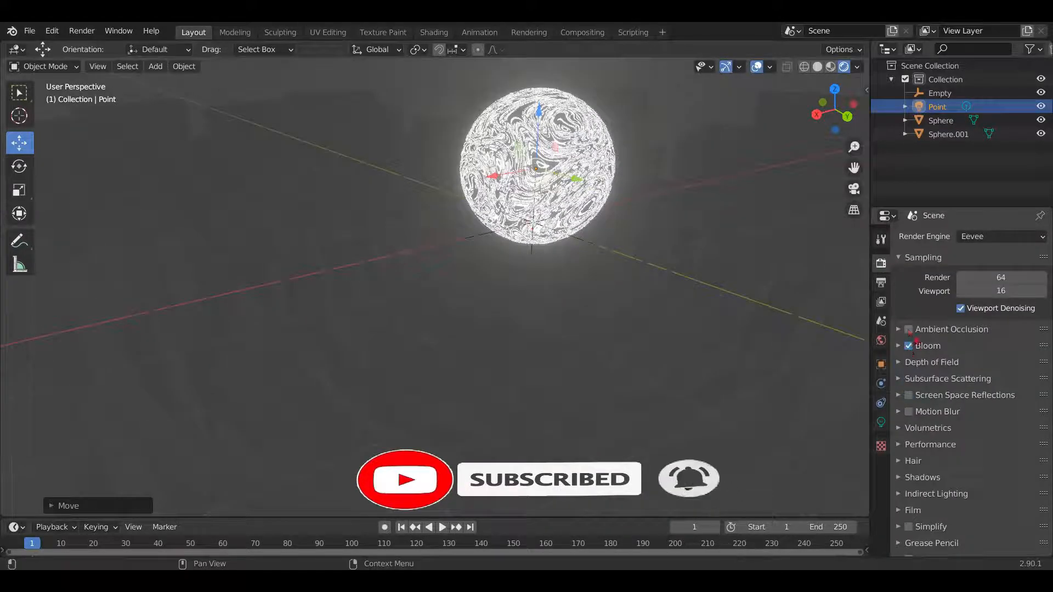
pyautogui.click(909, 329)
pyautogui.click(909, 395)
# Add a second point light at the scene origin
pyautogui.moveTo(826, 372); pyautogui.dragTo(713, 308, button='middle')
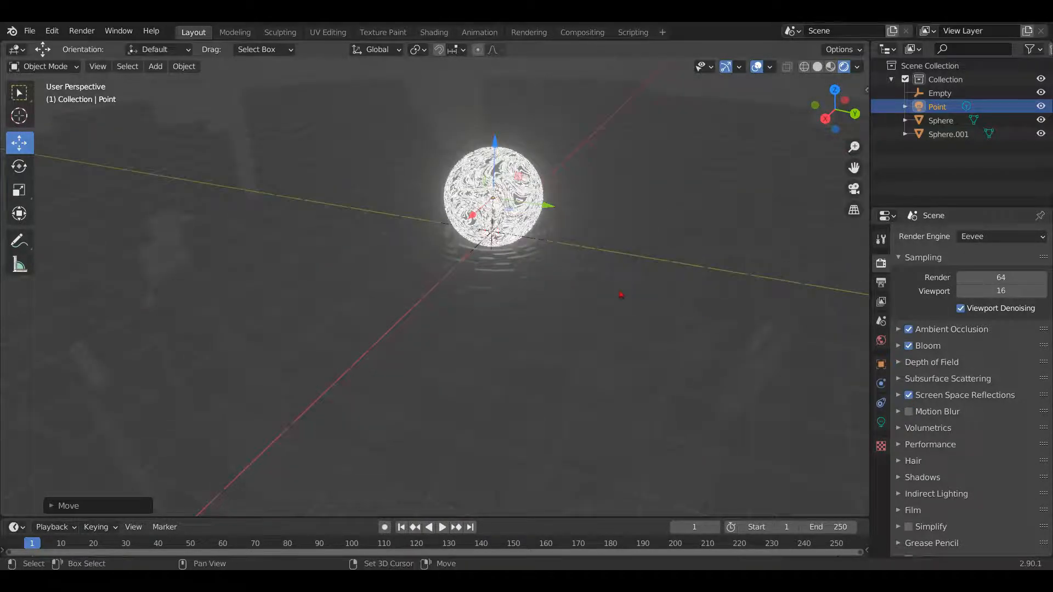
pyautogui.hotkey('shift', 'a')
pyautogui.click(679, 289)
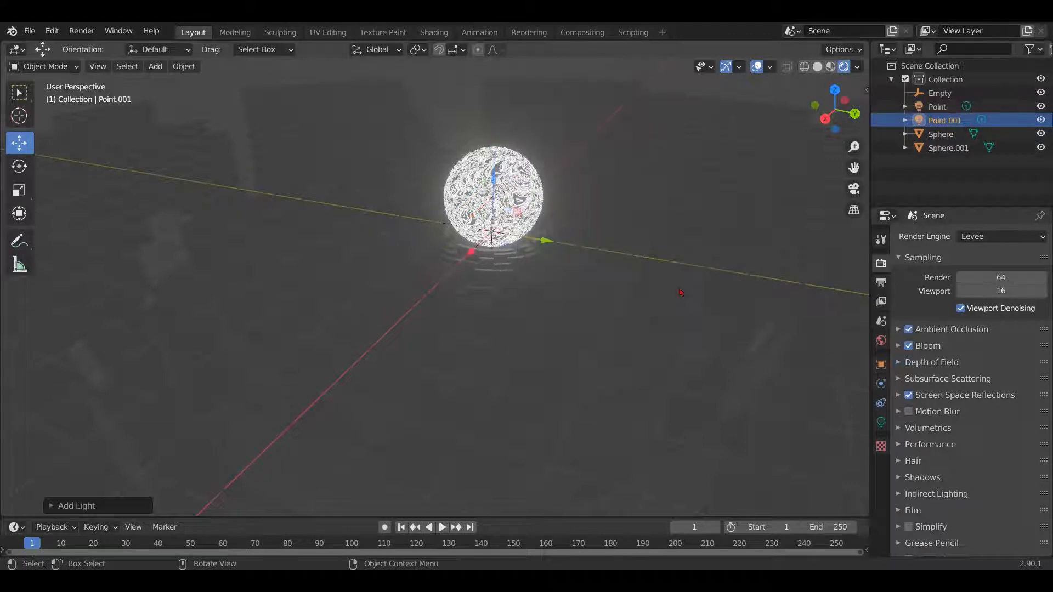
pyautogui.moveTo(588, 289); pyautogui.dragTo(599, 254, button='middle')
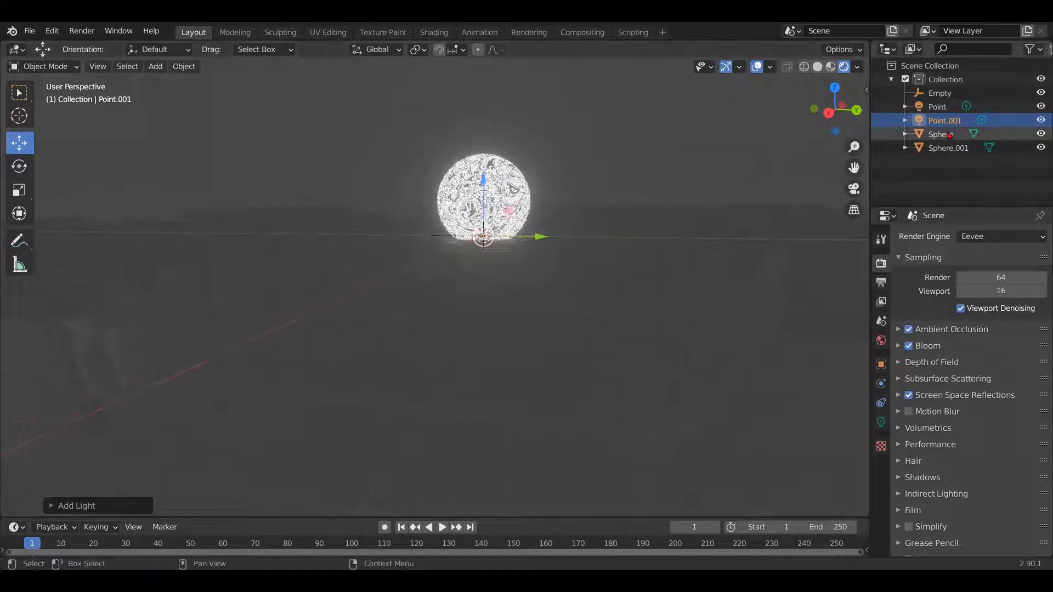
# Set the colour of the point light in the middle of the central sphere to light pink
pyautogui.click(937, 106)
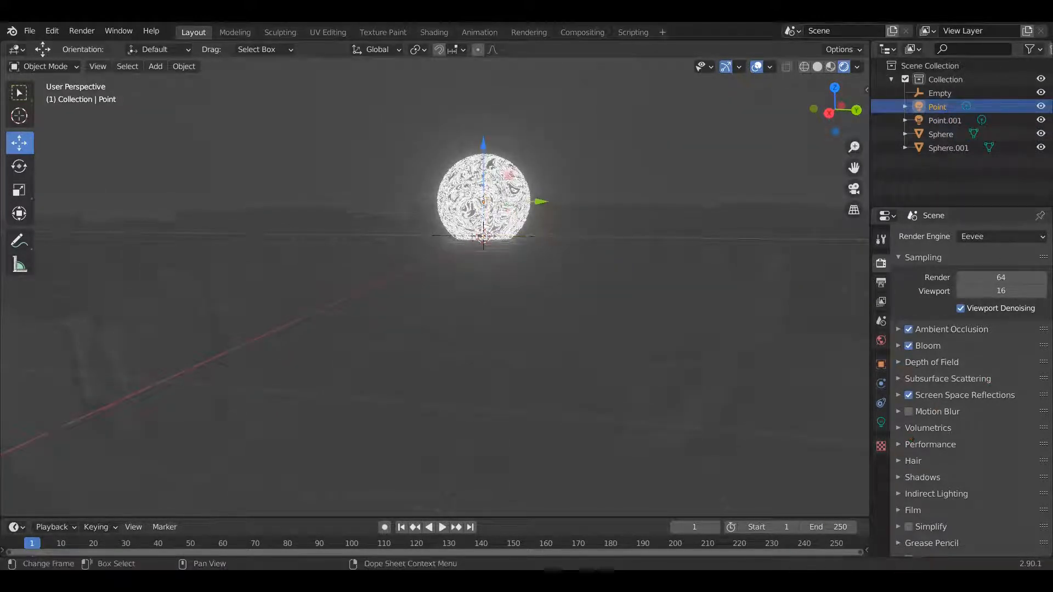
pyautogui.click(880, 423)
pyautogui.click(1003, 312)
pyautogui.click(1004, 243)
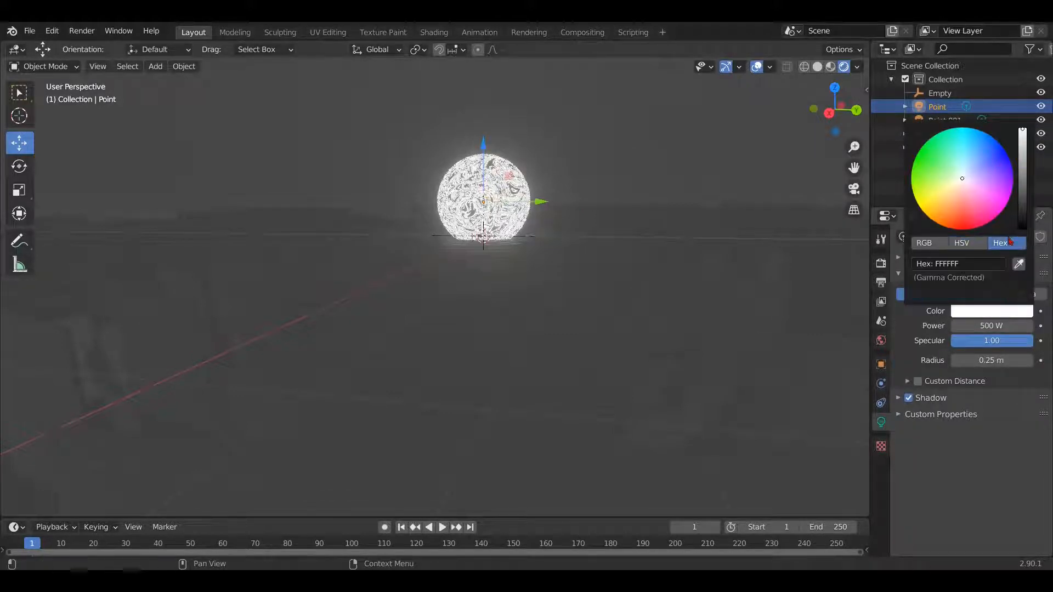
pyautogui.click(976, 239)
pyautogui.moveTo(962, 179); pyautogui.dragTo(1003, 195)
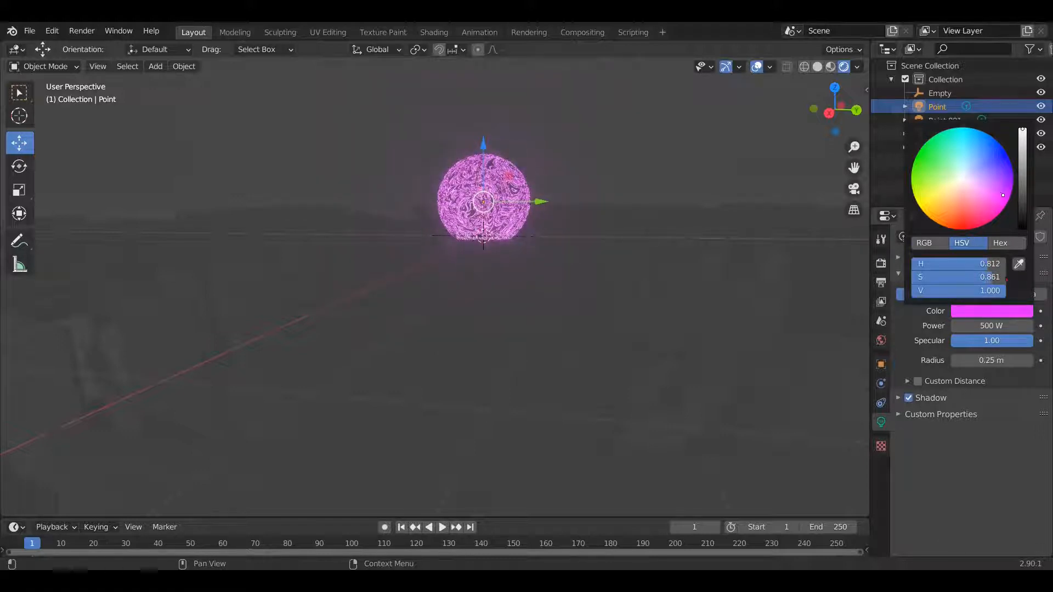
pyautogui.click(1003, 247)
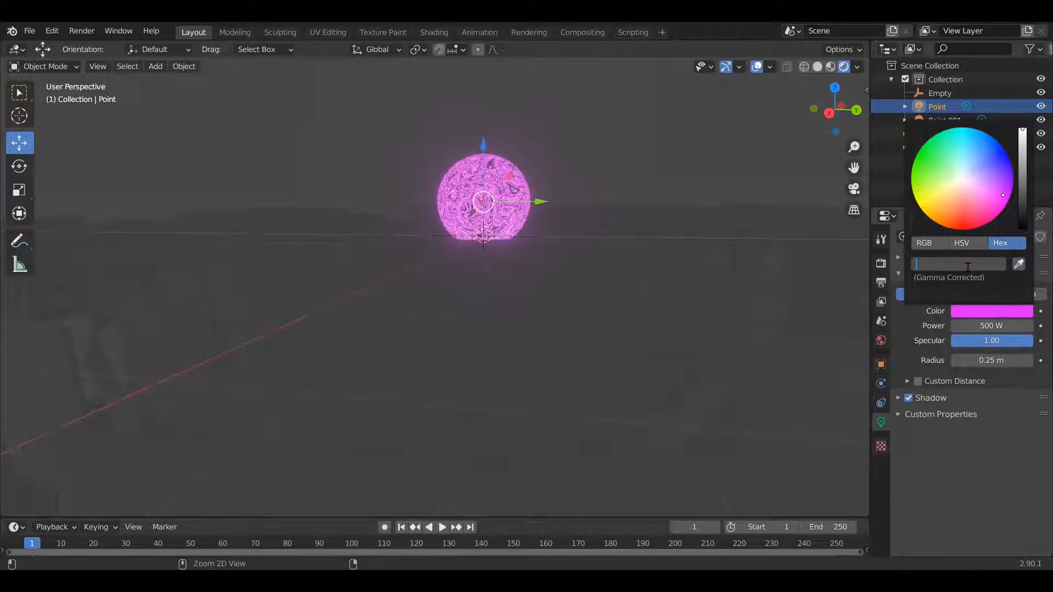
pyautogui.press('Return')
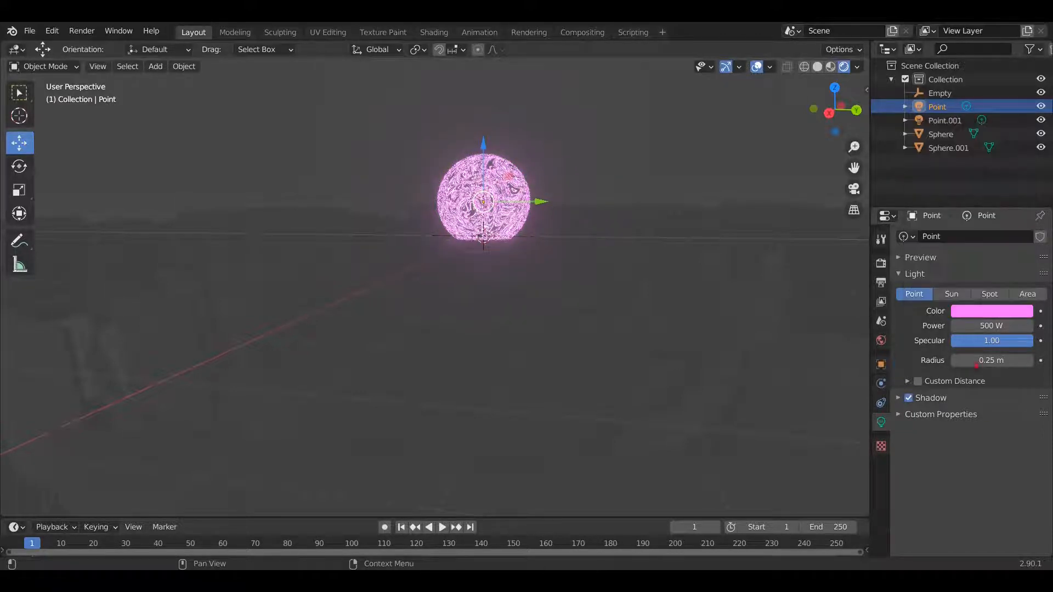
# Give the second point light at the origin the hex colour FB72FF and a power of 1000 W
pyautogui.moveTo(538, 234); pyautogui.dragTo(545, 230, button='middle')
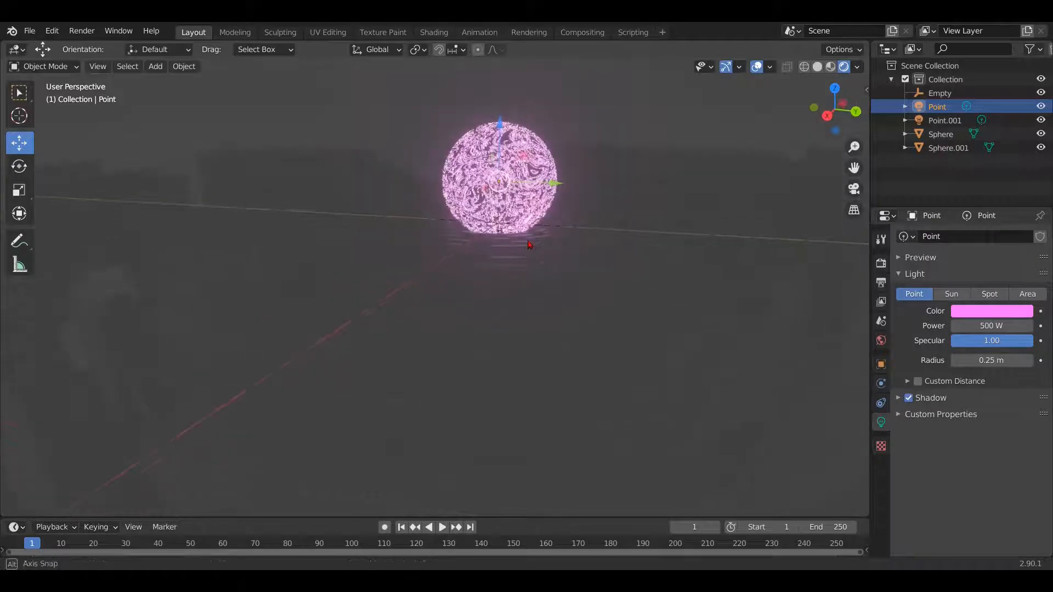
pyautogui.click(941, 122)
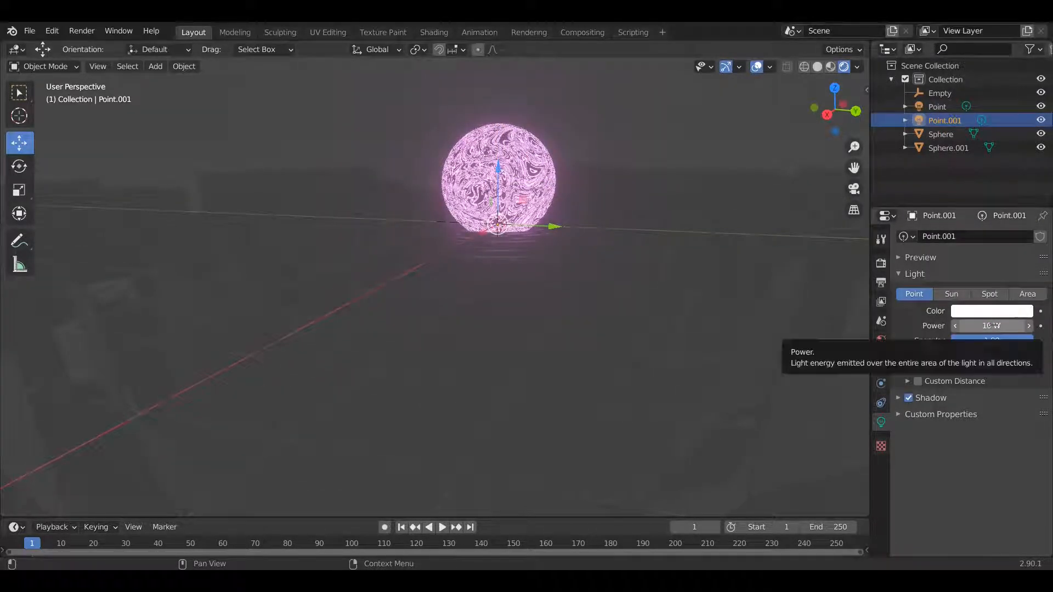
pyautogui.click(986, 312)
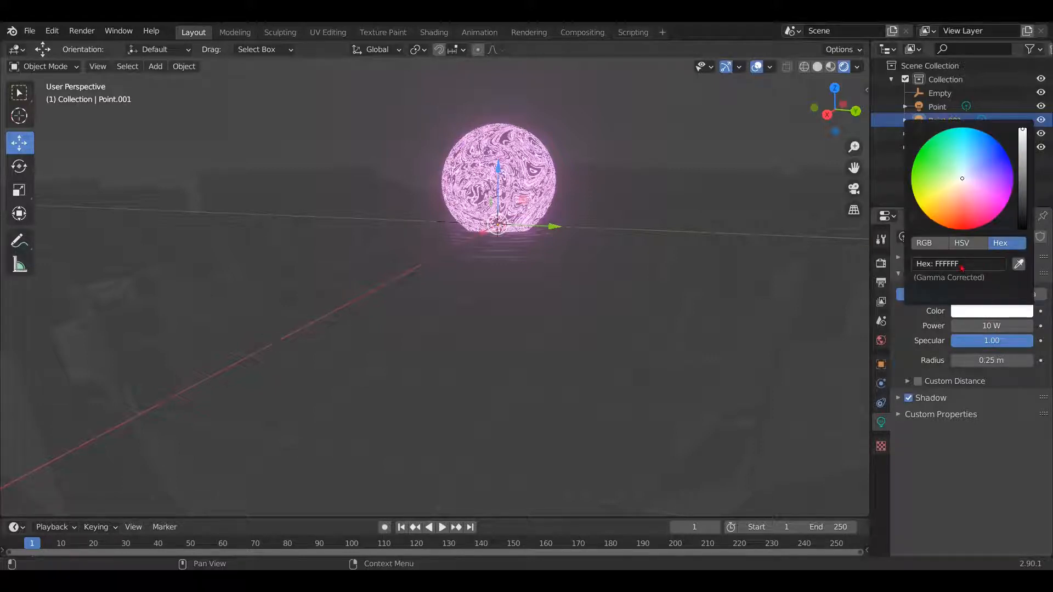
pyautogui.click(960, 263)
pyautogui.write('FB72FF')
pyautogui.press('Return')
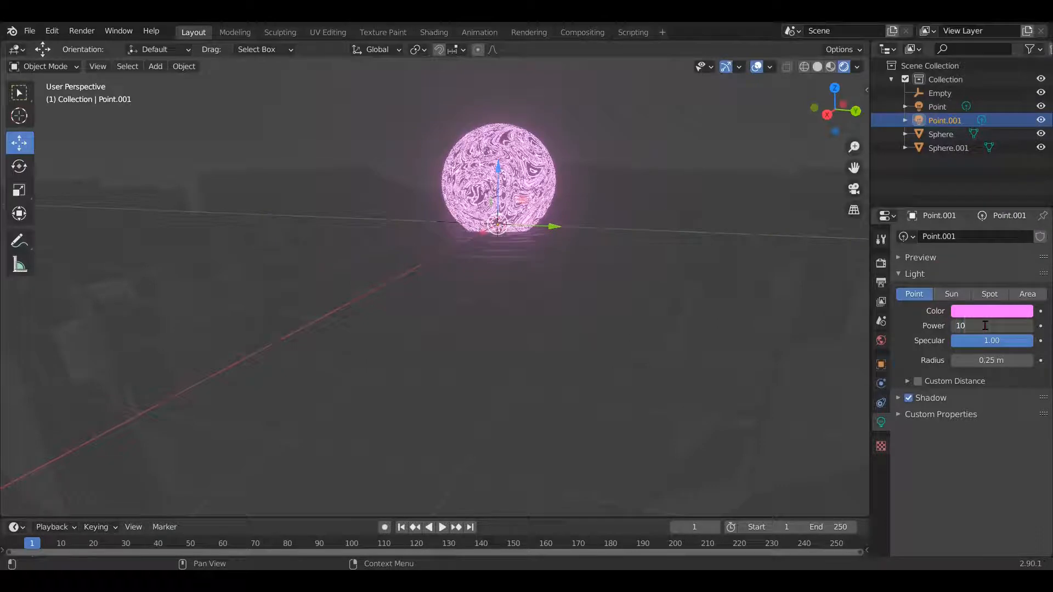
pyautogui.press('Return')
# Lower the second point light slightly along Z beneath the central sphere
pyautogui.moveTo(636, 335); pyautogui.dragTo(554, 290, button='middle')
pyautogui.moveTo(537, 148); pyautogui.dragTo(537, 147, button='middle')
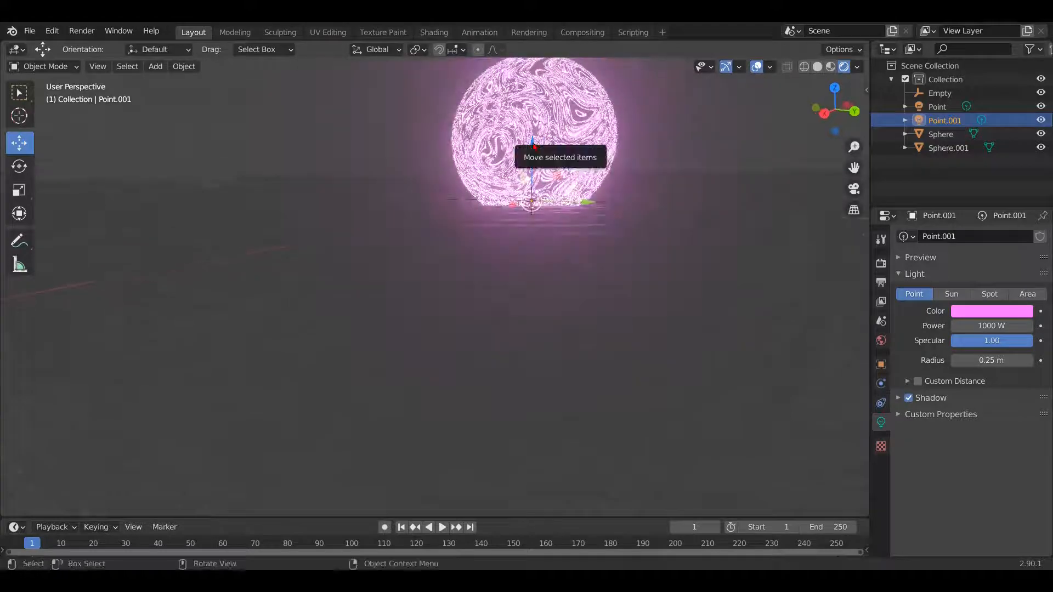
pyautogui.moveTo(533, 146); pyautogui.dragTo(534, 158)
pyautogui.moveTo(599, 254); pyautogui.dragTo(686, 308, button='middle')
pyautogui.click(546, 150)
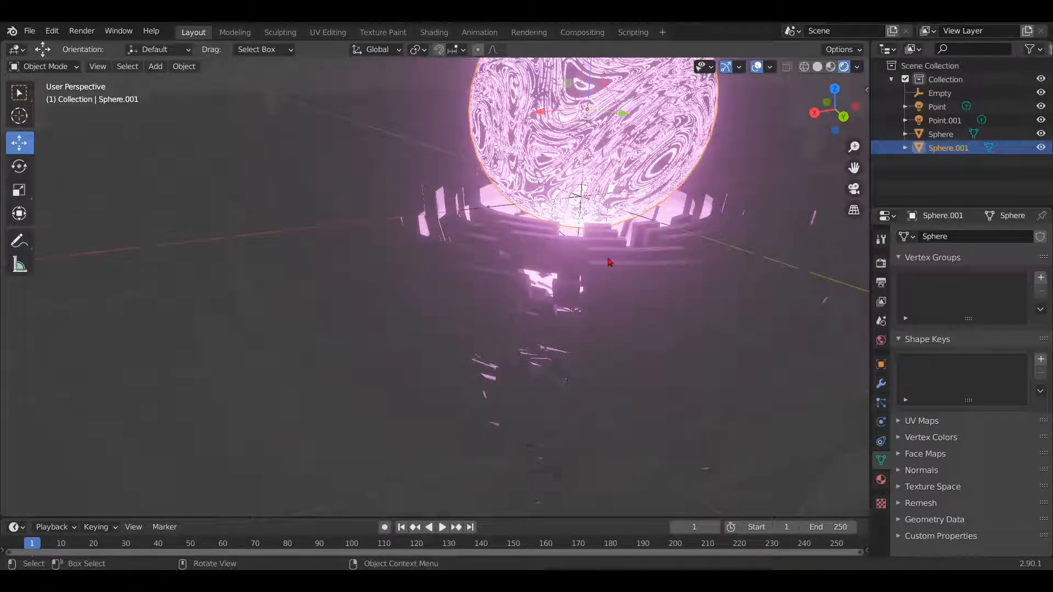
# Add a third point light and move it along negative Y, well away from the central sphere
pyautogui.scroll(-3, 610, 262)
pyautogui.moveTo(610, 262); pyautogui.dragTo(592, 287, button='middle')
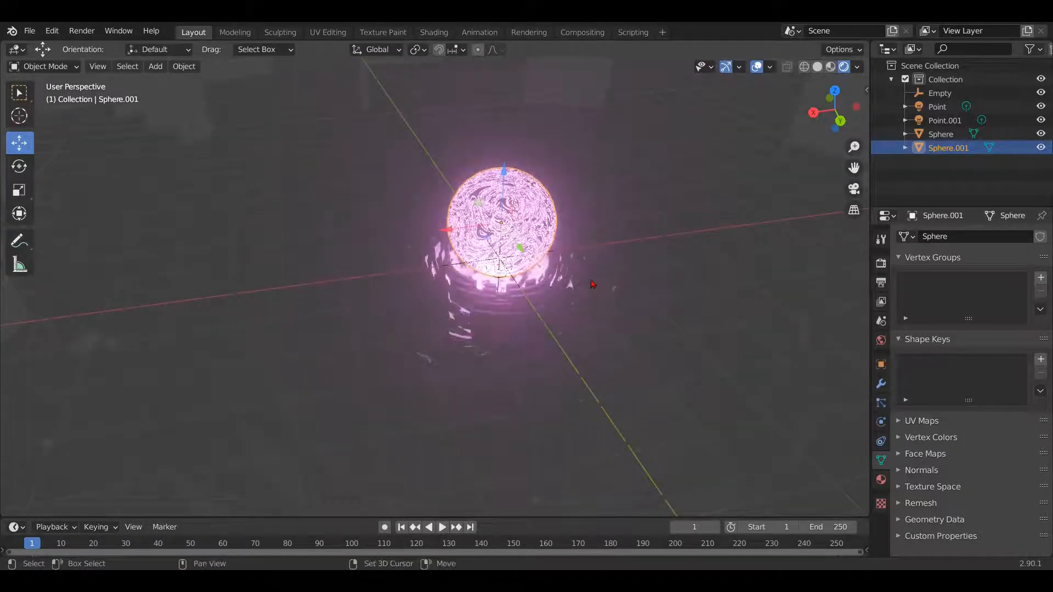
pyautogui.hotkey('shift', 'a')
pyautogui.click(646, 281)
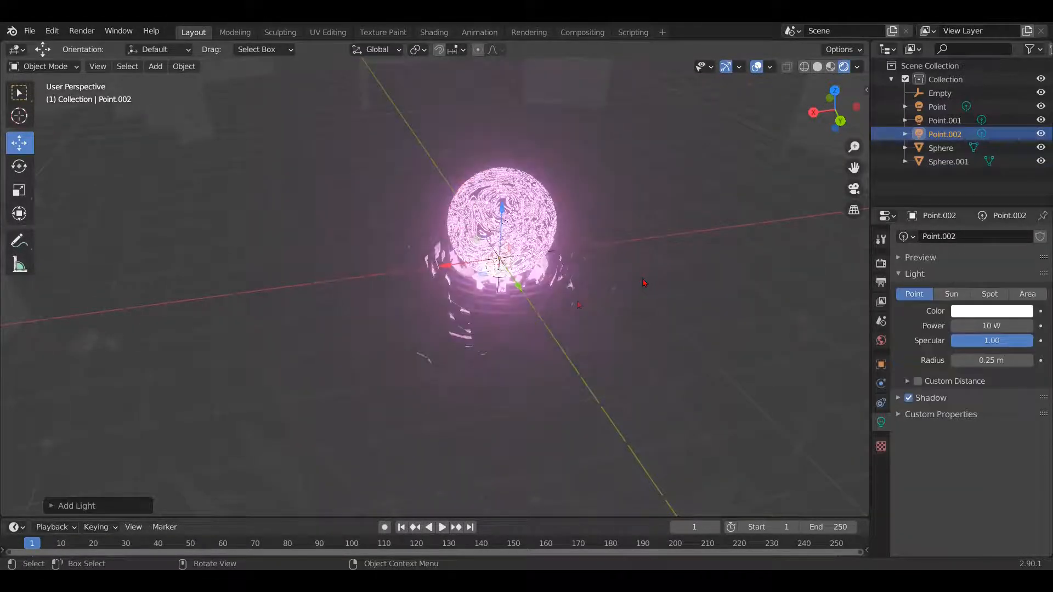
pyautogui.moveTo(579, 303); pyautogui.dragTo(660, 284, button='middle')
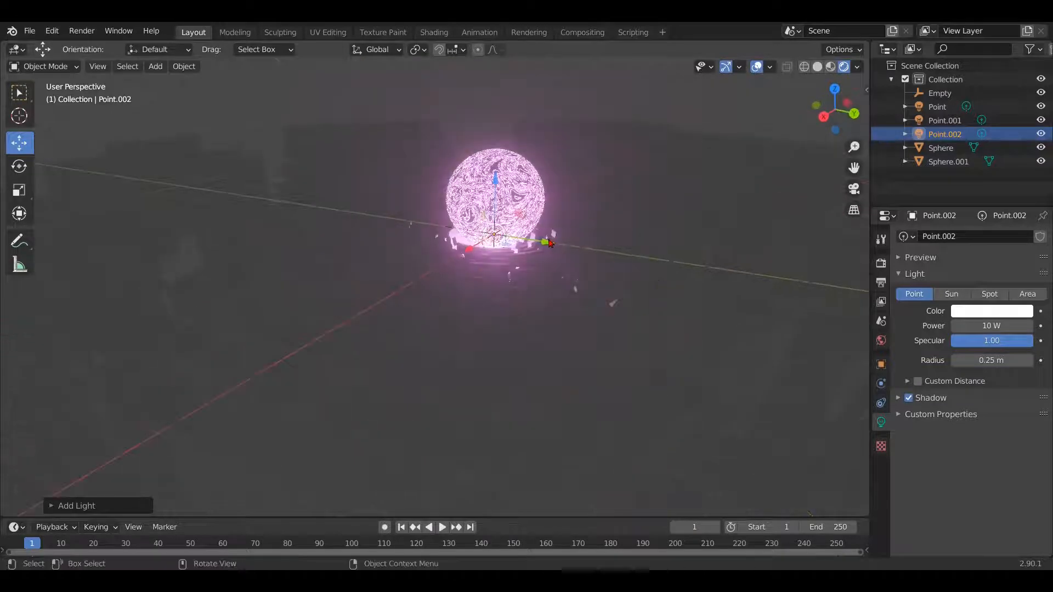
pyautogui.moveTo(550, 243); pyautogui.dragTo(244, 191)
pyautogui.moveTo(187, 137)
pyautogui.mouseDown()
pyautogui.moveTo(186, 117)
pyautogui.moveTo(186, 139)
pyautogui.mouseUp()
# Set the world background colour to black
pyautogui.click(881, 340)
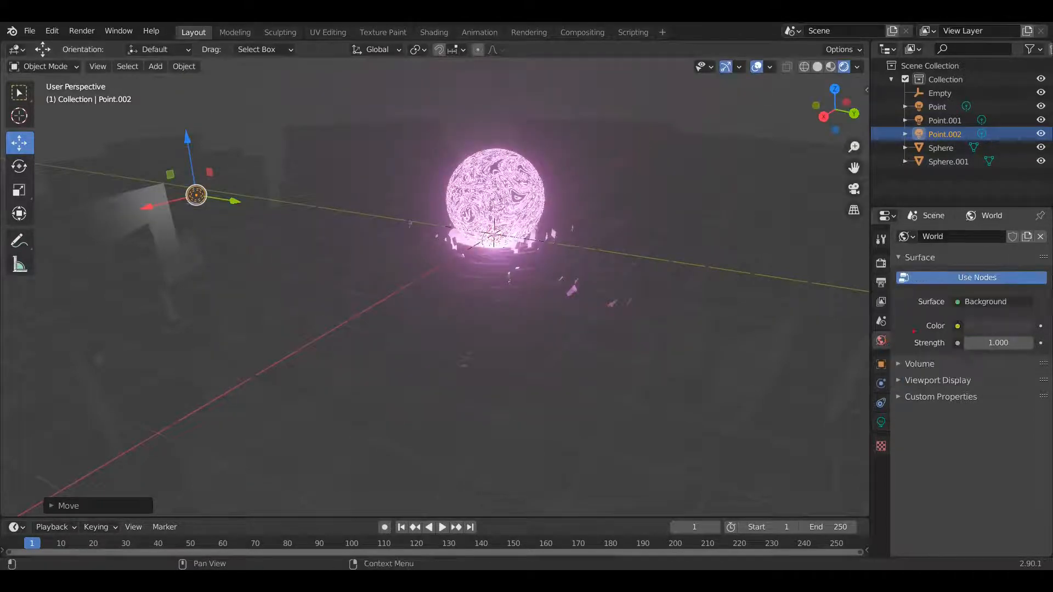
pyautogui.click(990, 327)
pyautogui.moveTo(1023, 203); pyautogui.dragTo(1022, 229)
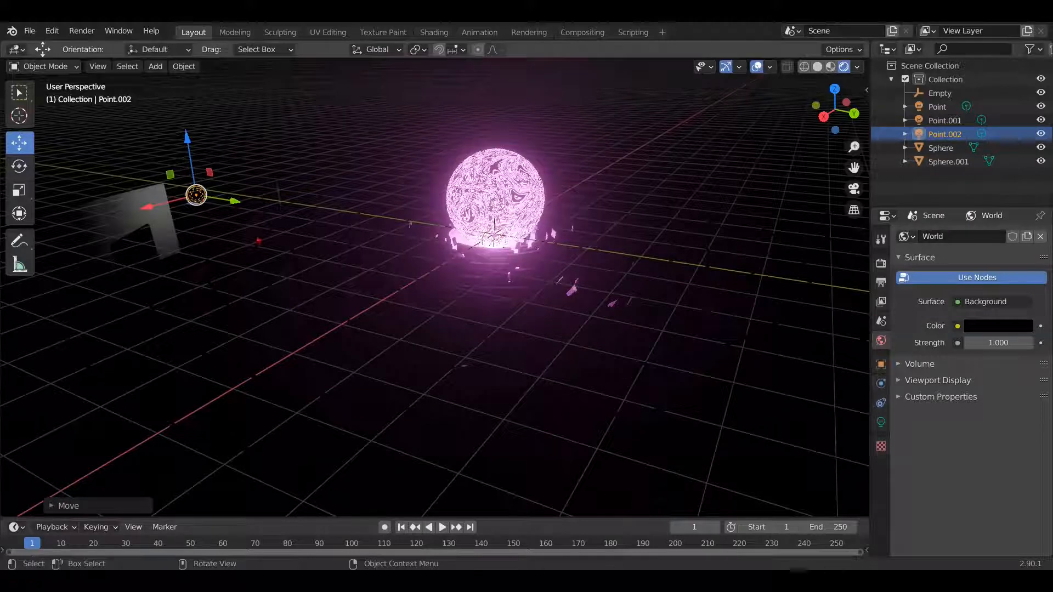
# Lower the third point light slightly along Z, fine-tune its position and check the scene without overlays
pyautogui.moveTo(410, 223); pyautogui.dragTo(424, 211, button='middle')
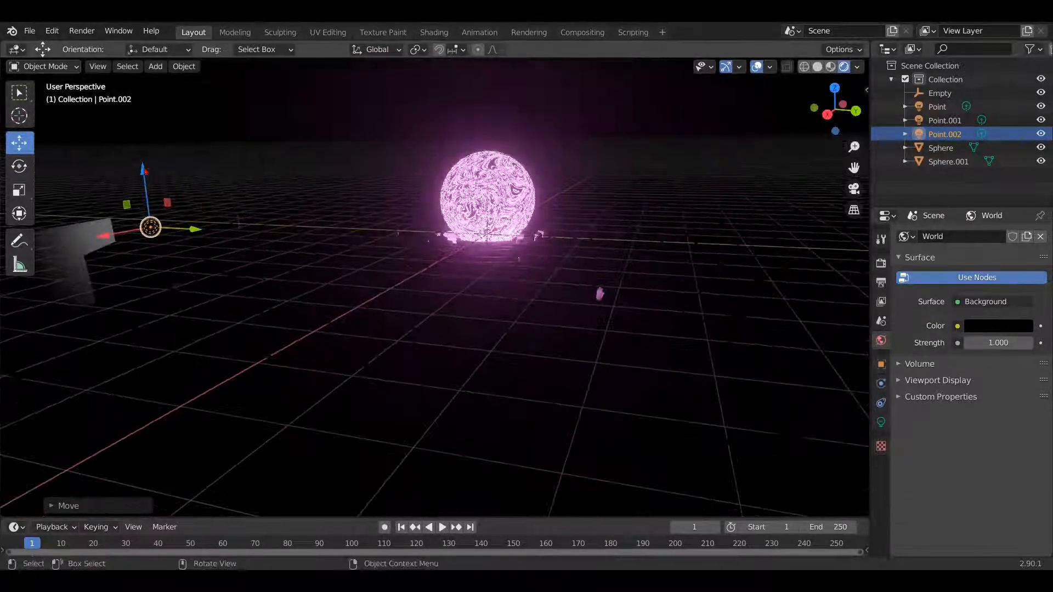
pyautogui.moveTo(142, 169); pyautogui.dragTo(144, 187)
pyautogui.moveTo(183, 249); pyautogui.dragTo(158, 257)
pyautogui.scroll(-2, 219, 256)
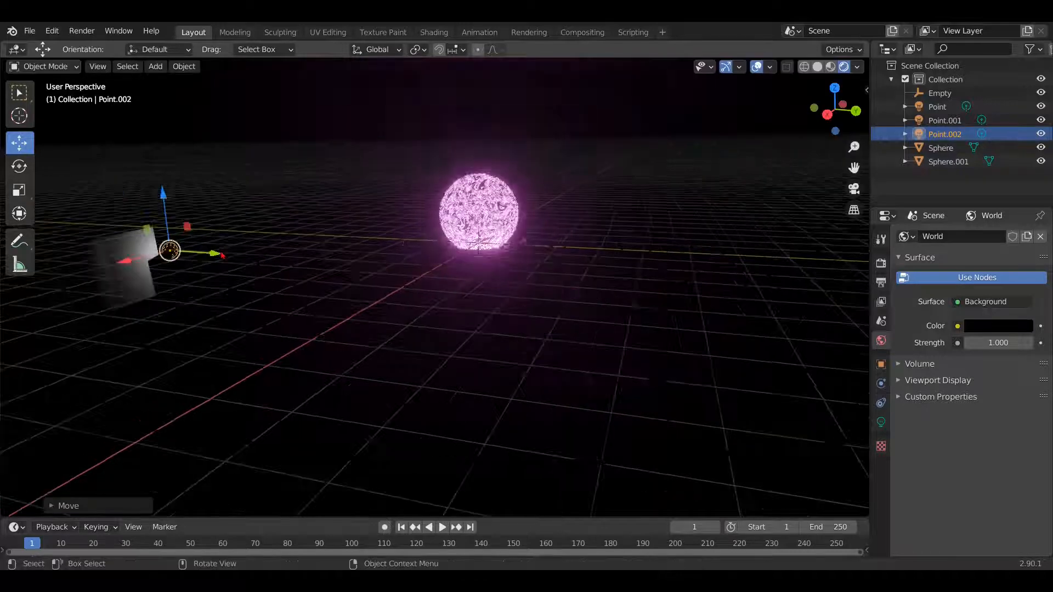
pyautogui.click(758, 66)
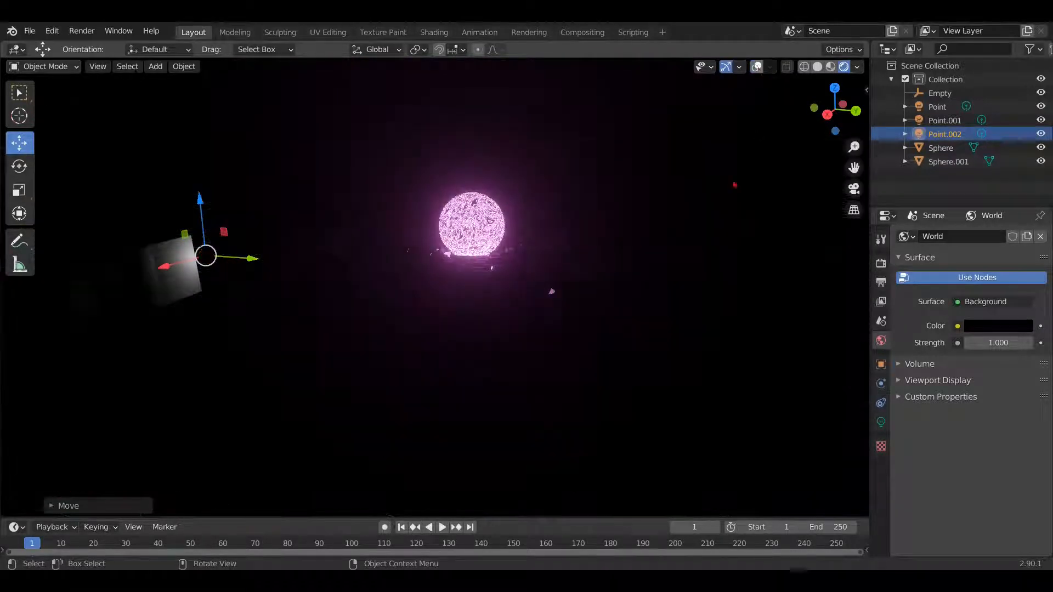
pyautogui.click(757, 66)
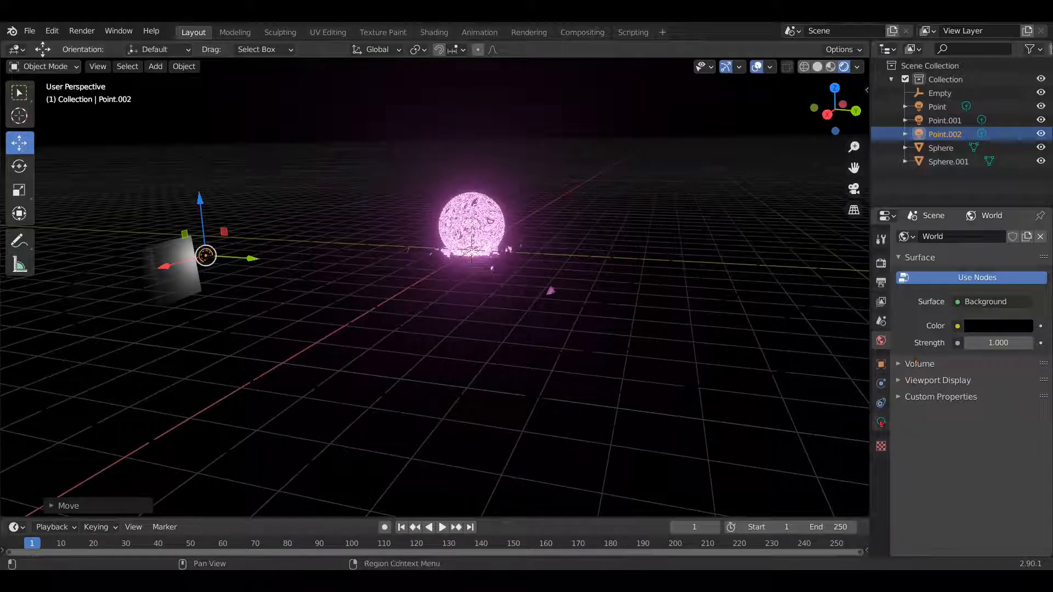
# Set the third point light's power to 500 W and its colour to cyan, hex 4FF6FF
pyautogui.click(880, 422)
pyautogui.click(983, 326)
pyautogui.write('500')
pyautogui.press('Return')
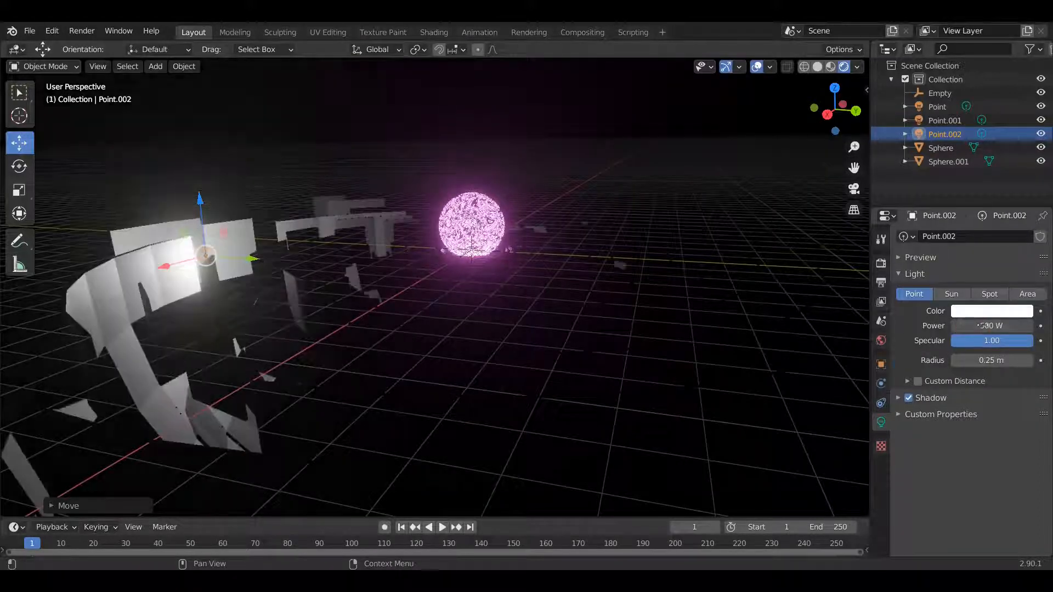
pyautogui.click(996, 312)
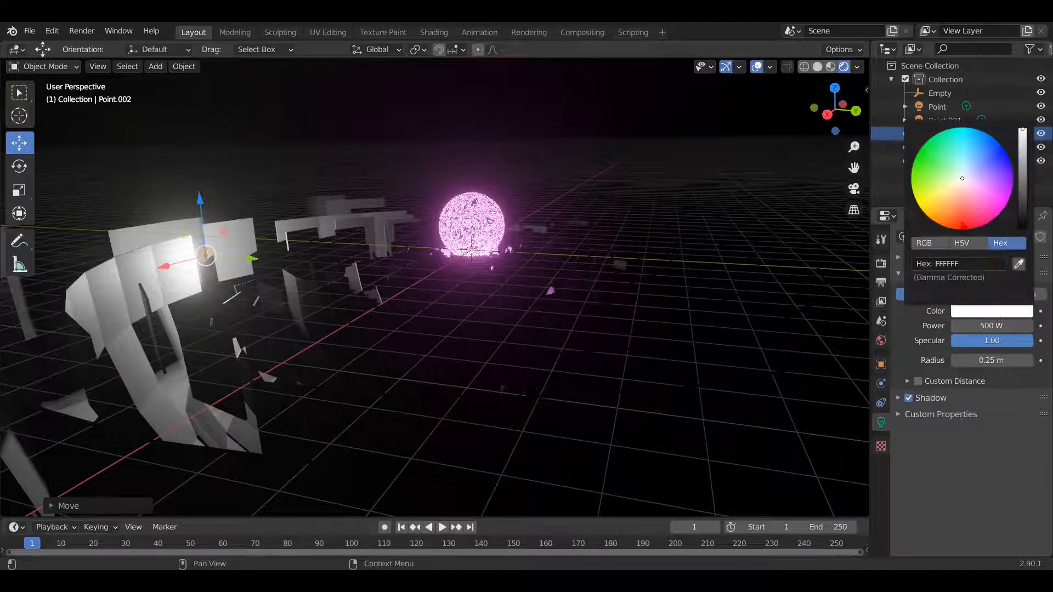
pyautogui.moveTo(962, 178); pyautogui.dragTo(964, 145)
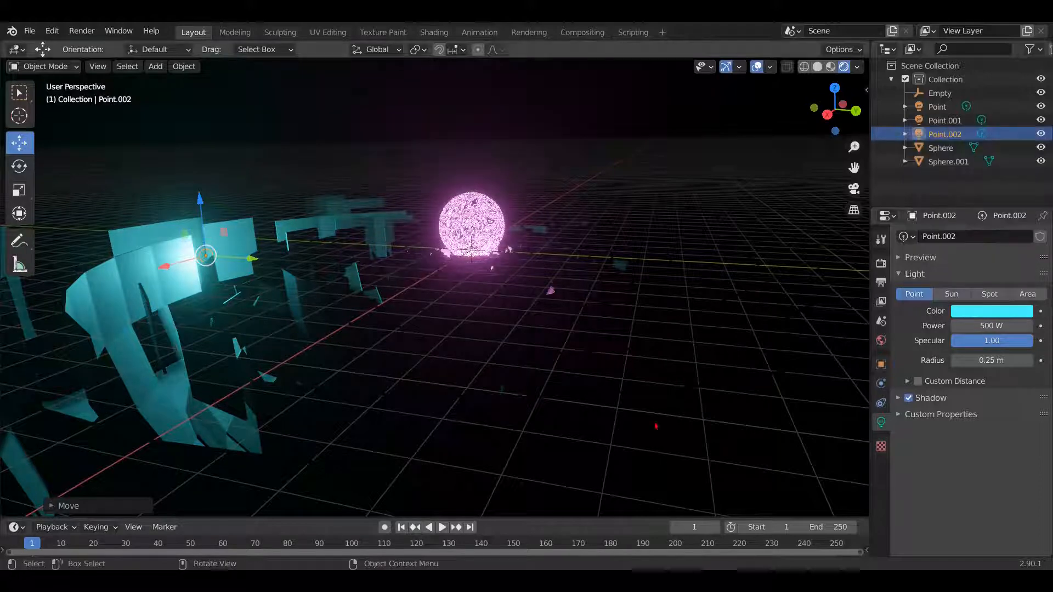
# Duplicate the cyan point light and place the copy on the opposite side of the central sphere along Y
pyautogui.scroll(-2, 335, 365)
pyautogui.scroll(-2, 335, 365)
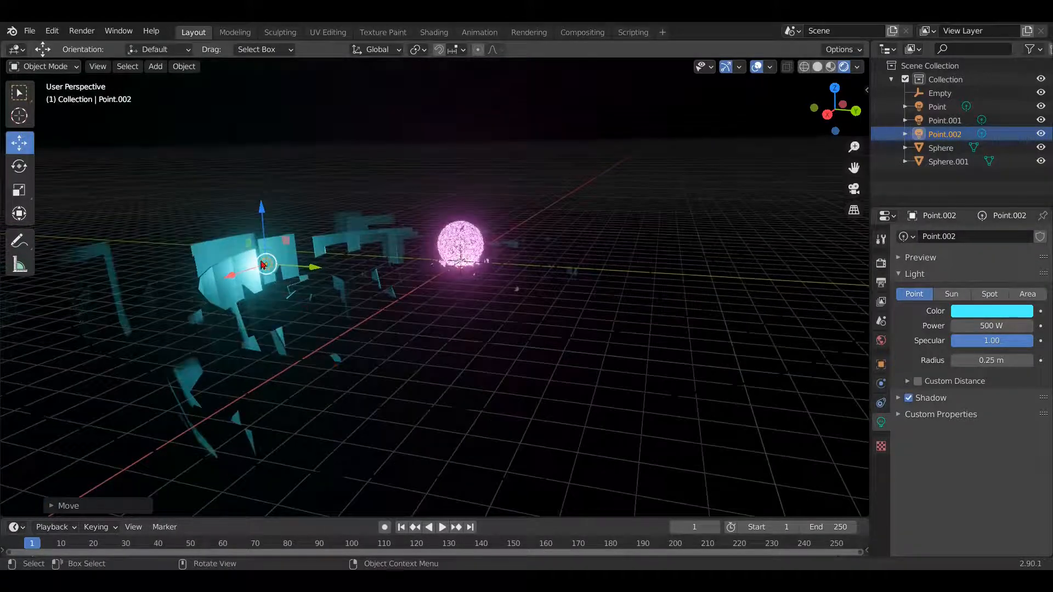
pyautogui.hotkey('shift', 'd')
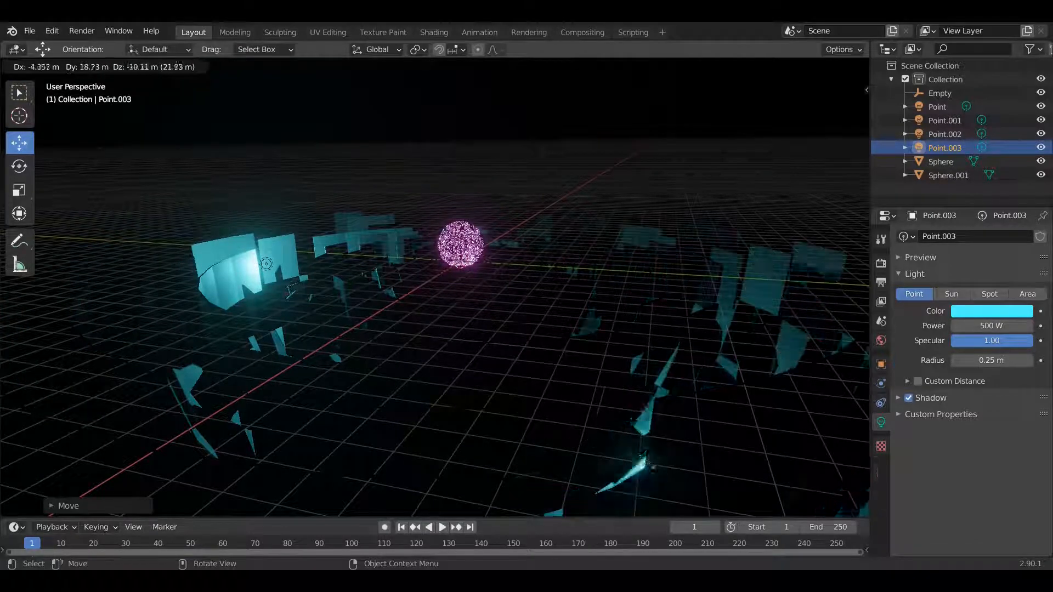
pyautogui.click(653, 421)
# Duplicate the cyan light twice more, placing the copies on opposite sides of the central sphere, about 26 m apart along X
pyautogui.moveTo(573, 473); pyautogui.dragTo(543, 493, button='middle')
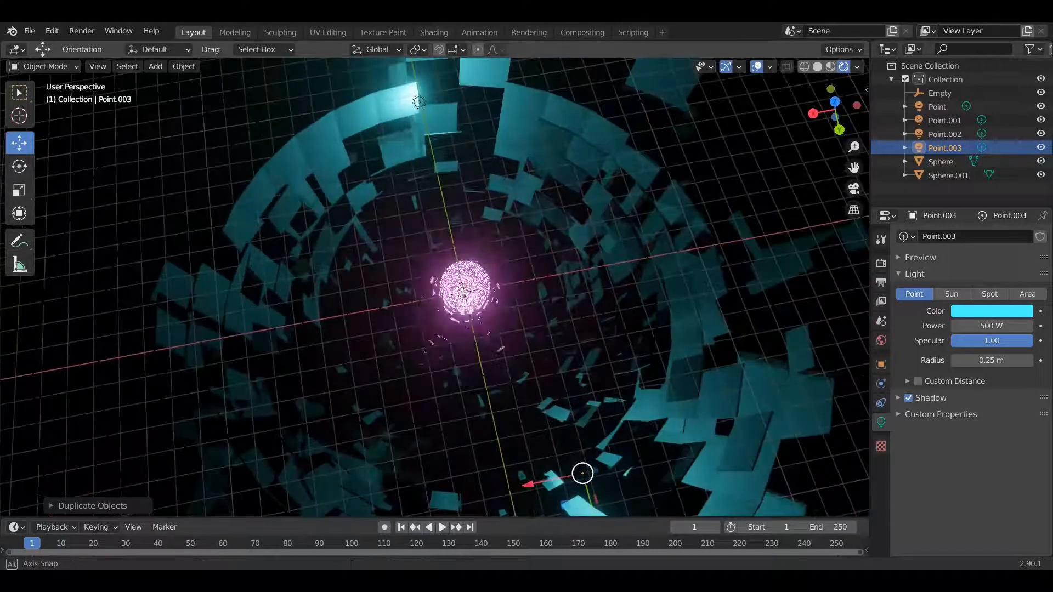
pyautogui.scroll(-1, 501, 406)
pyautogui.scroll(3, 502, 407)
pyautogui.scroll(-2, 501, 406)
pyautogui.scroll(-1, 501, 406)
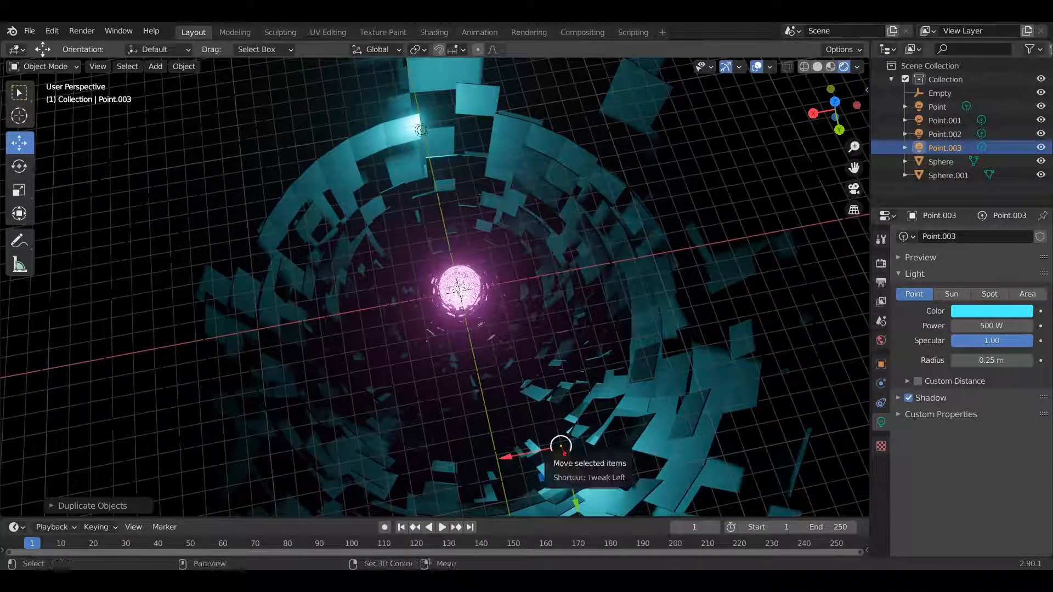
pyautogui.hotkey('shift', 'd')
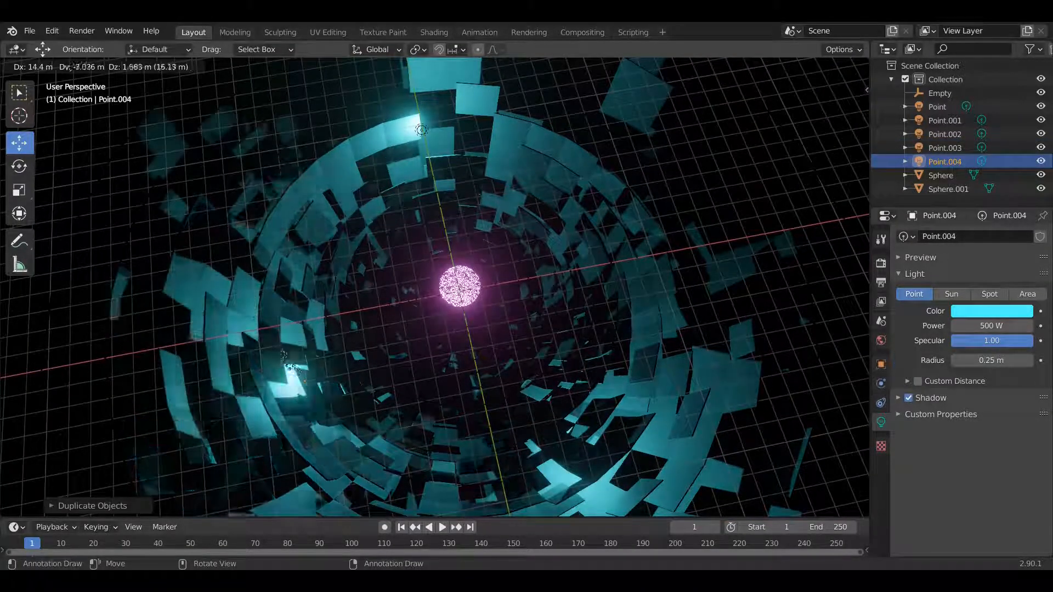
pyautogui.click(277, 358)
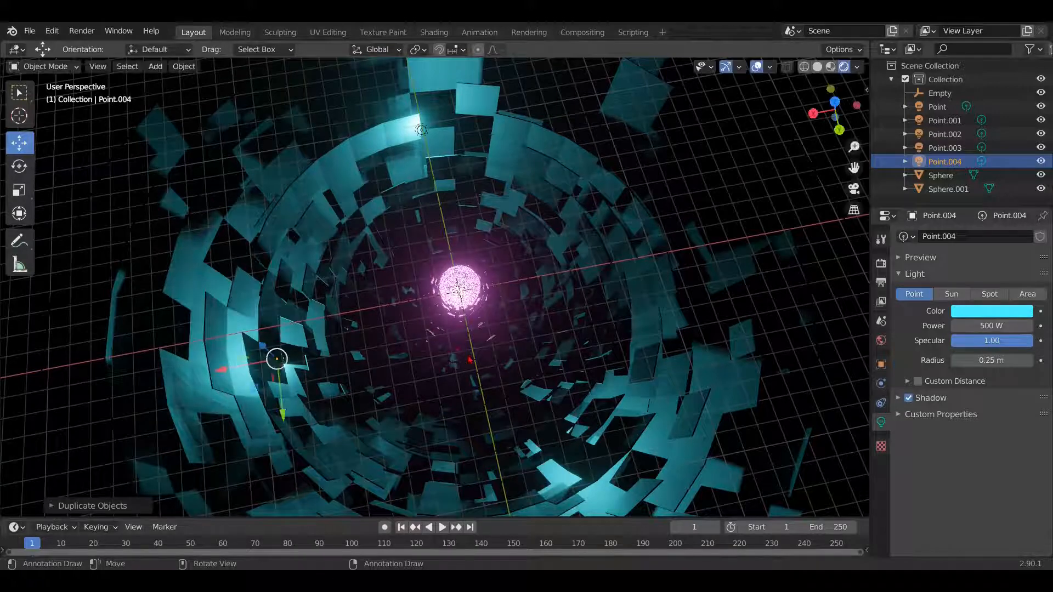
pyautogui.hotkey('shift', 'd')
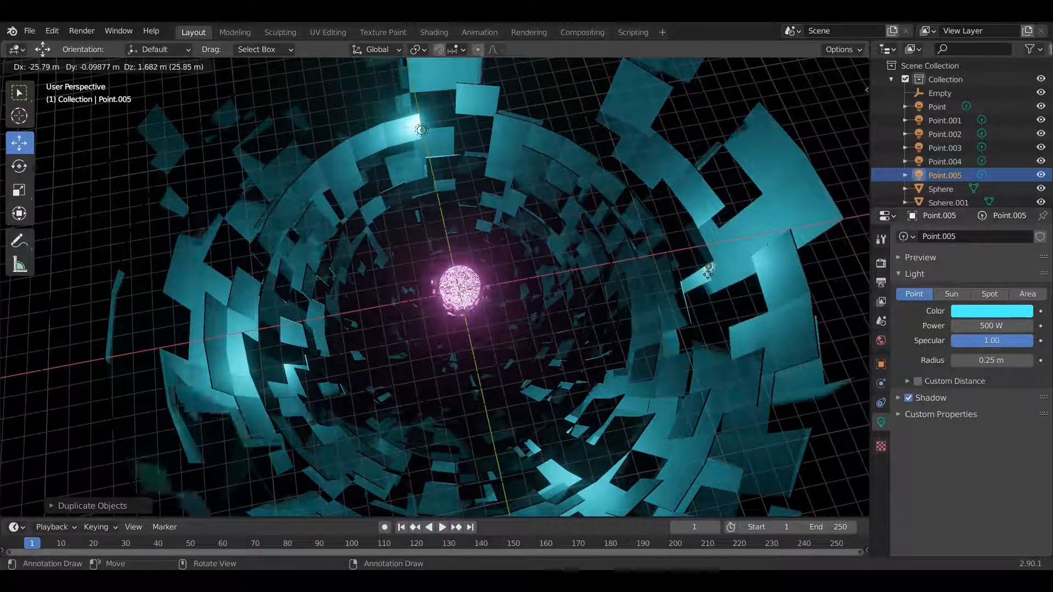
pyautogui.click(707, 267)
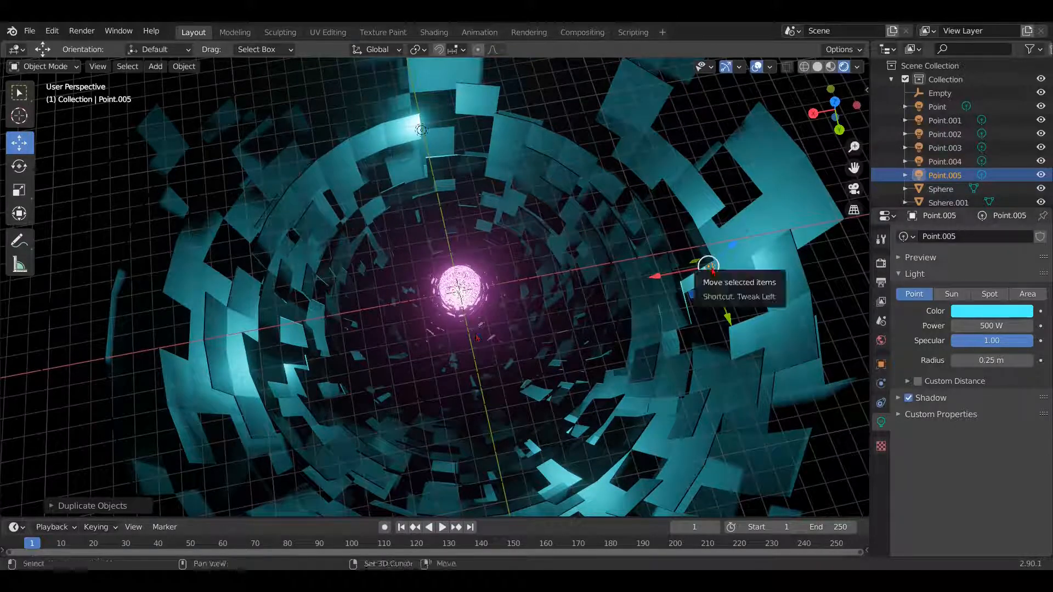
# Duplicate the last cyan light about 13 m along X next to the central sphere and set the copy's colour to hex FB72FF
pyautogui.hotkey('shift', 'd')
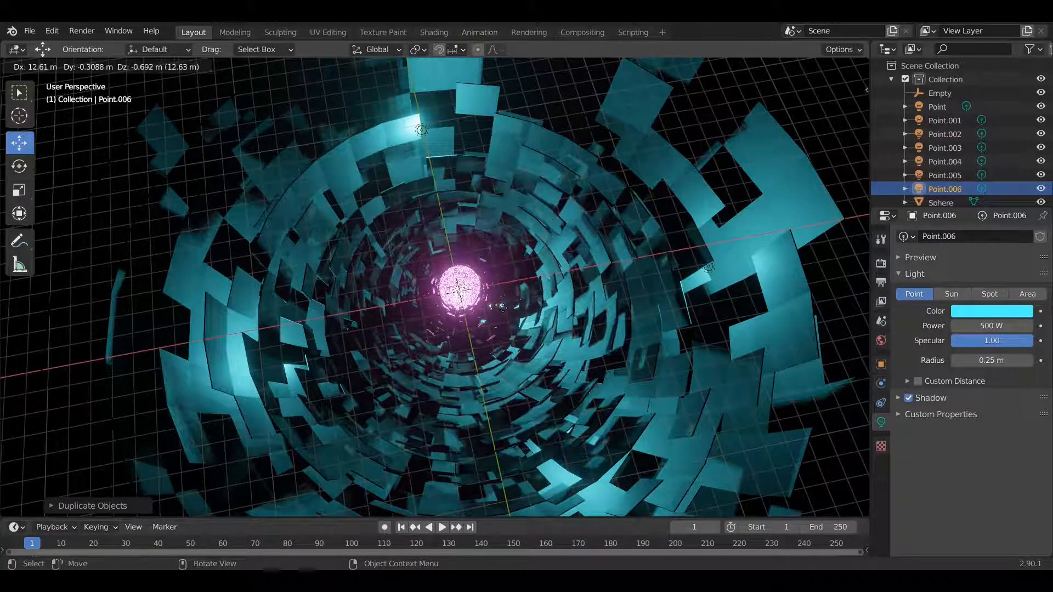
pyautogui.click(502, 308)
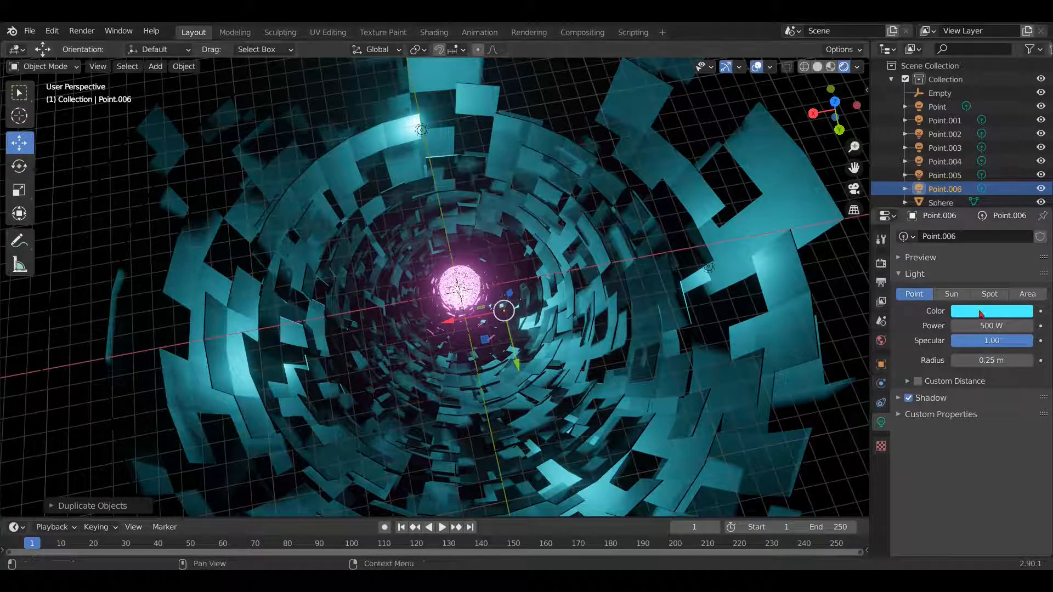
pyautogui.click(981, 314)
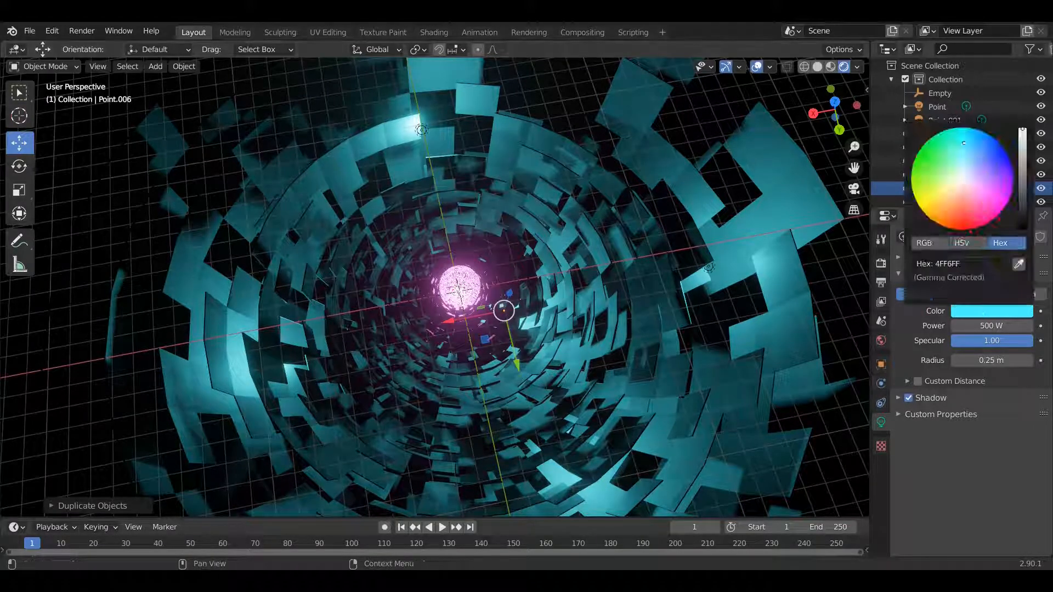
pyautogui.click(971, 263)
pyautogui.write('FB72FF')
pyautogui.press('Return')
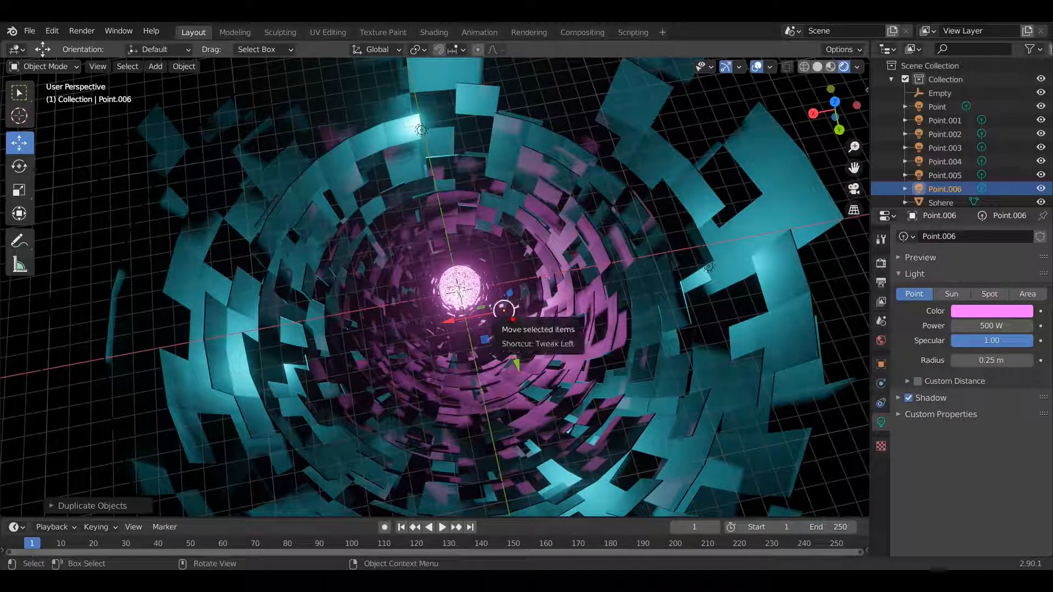
# Duplicate the pink point light, place the copy on the opposite side of the central sphere along X, and adjust its height along Z
pyautogui.hotkey('shift', 'd')
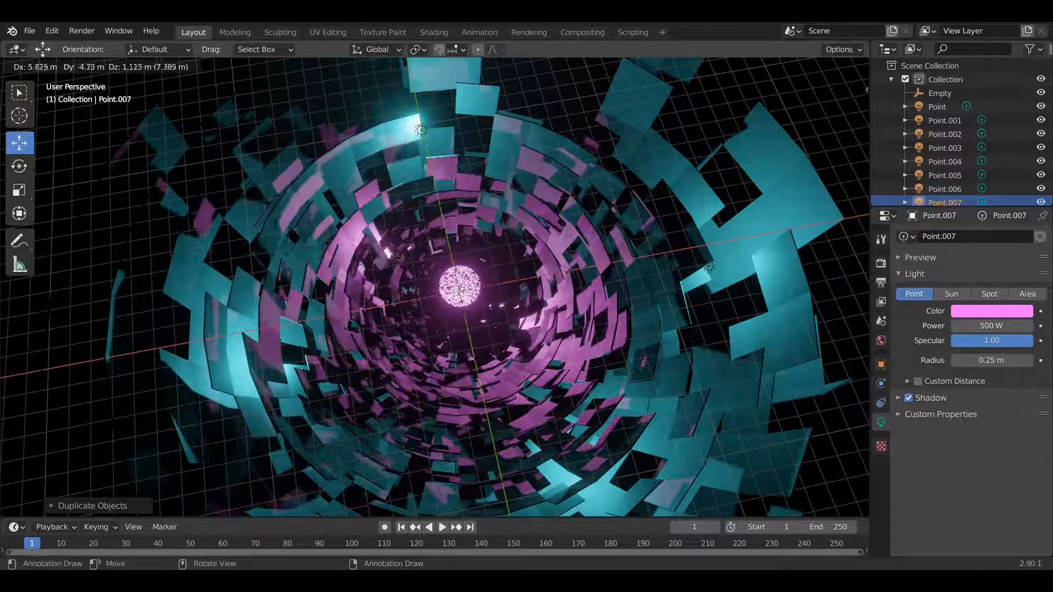
pyautogui.click(599, 310)
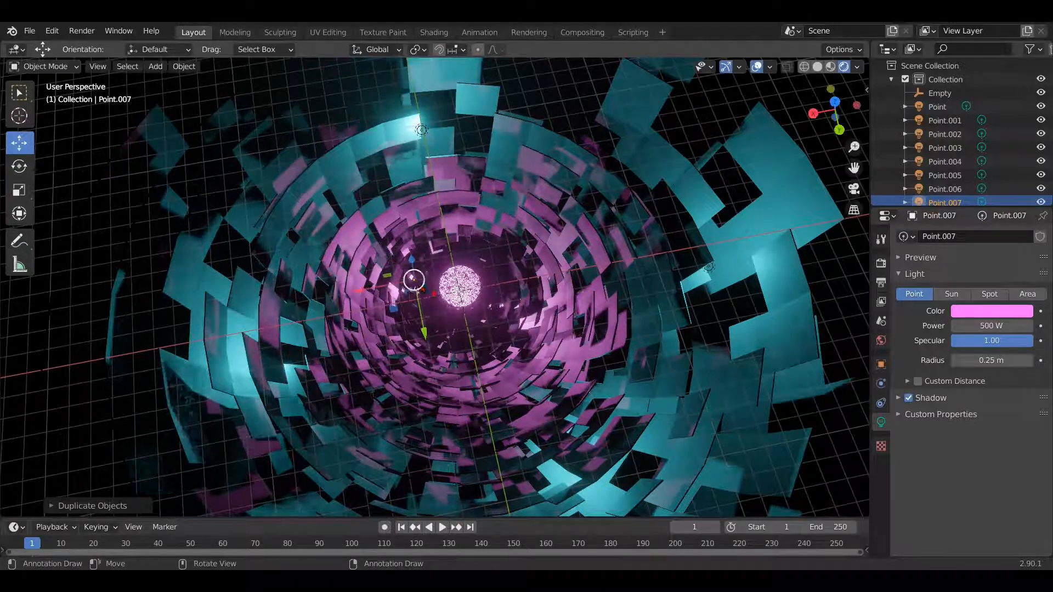
pyautogui.moveTo(599, 310); pyautogui.dragTo(718, 240, button='middle')
pyautogui.moveTo(393, 316); pyautogui.dragTo(394, 249)
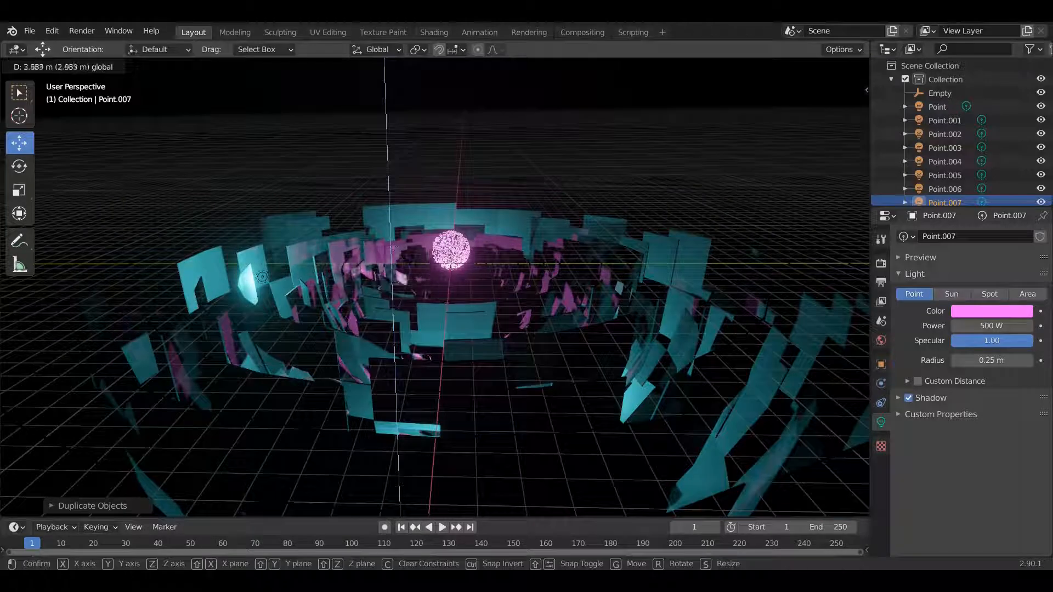
pyautogui.click(397, 230)
# Select the pink light Point.006 and reposition it along Z and Y to sit higher beside the central sphere
pyautogui.scroll(-2, 950, 164)
pyautogui.click(945, 166)
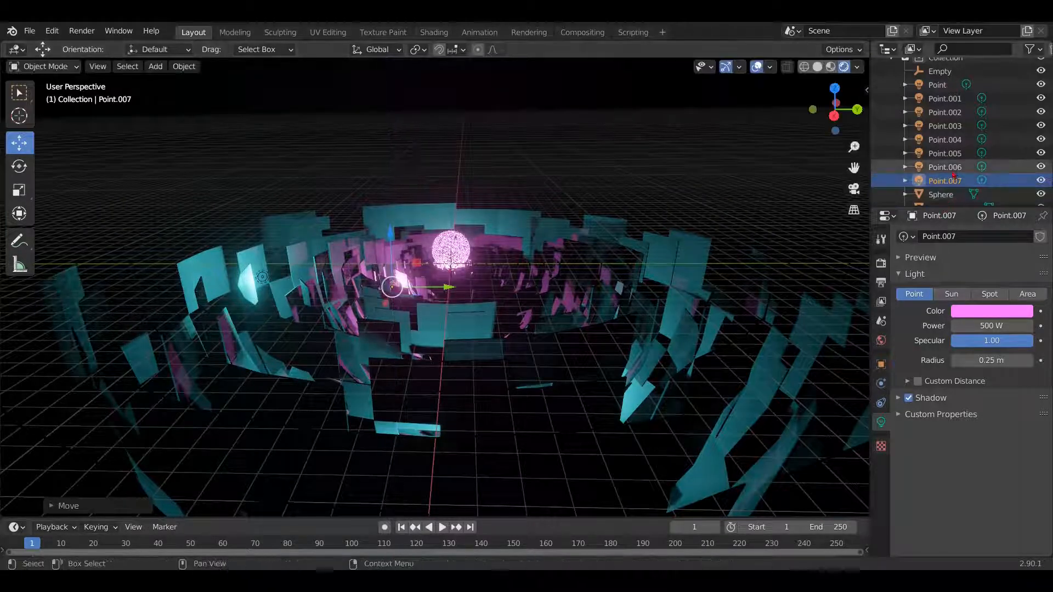
pyautogui.moveTo(448, 287); pyautogui.dragTo(448, 237)
pyautogui.moveTo(505, 289)
pyautogui.mouseDown()
pyautogui.moveTo(547, 295)
pyautogui.moveTo(514, 289)
pyautogui.mouseUp()
pyautogui.moveTo(457, 307)
pyautogui.mouseDown()
pyautogui.moveTo(458, 290)
pyautogui.moveTo(459, 301)
pyautogui.mouseUp()
pyautogui.moveTo(460, 226); pyautogui.dragTo(464, 195)
# Duplicate the pink light again and position the copy in front of the central sphere, adjusting it along Z, Y and X
pyautogui.moveTo(464, 196); pyautogui.dragTo(379, 232, button='middle')
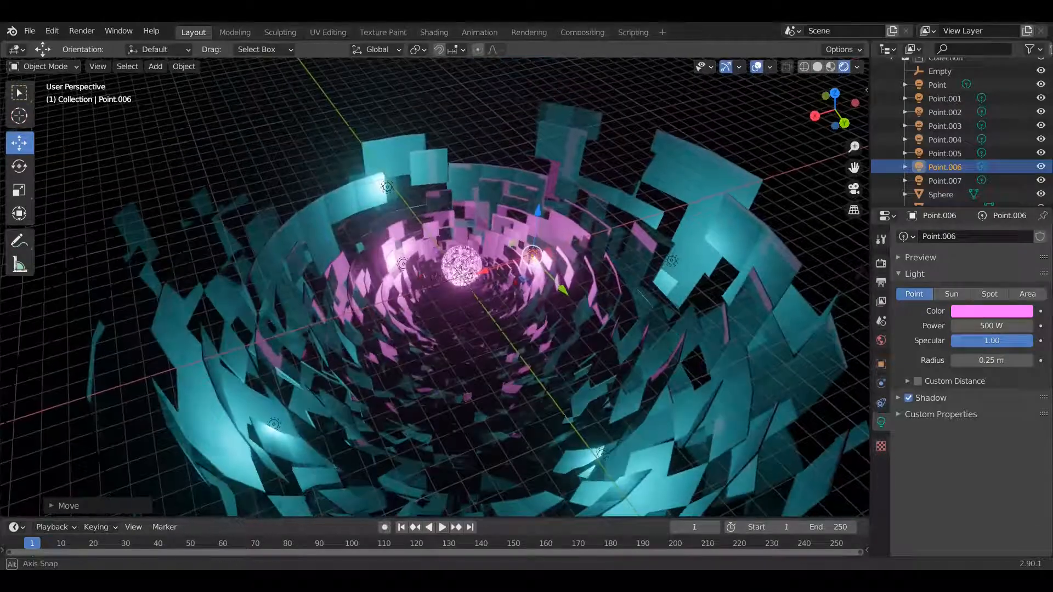
pyautogui.hotkey('shift', 'd')
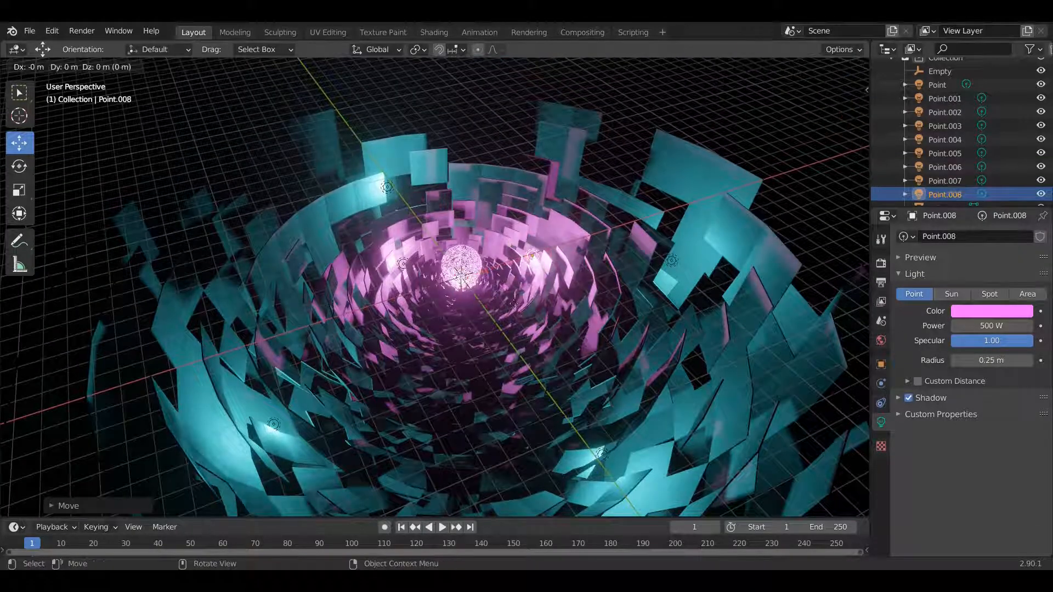
pyautogui.click(440, 333)
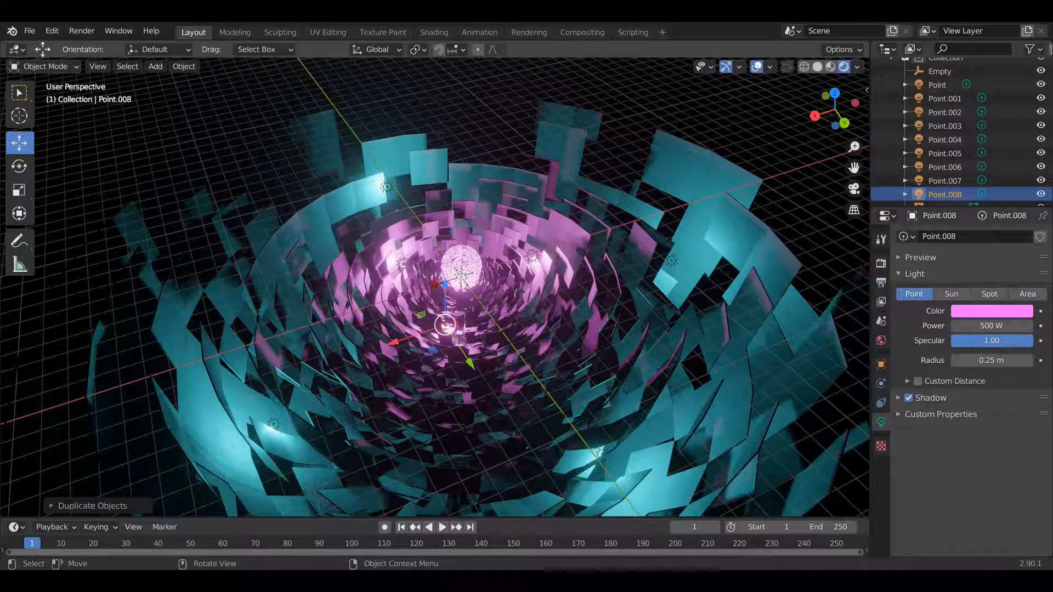
pyautogui.moveTo(445, 287); pyautogui.dragTo(456, 206)
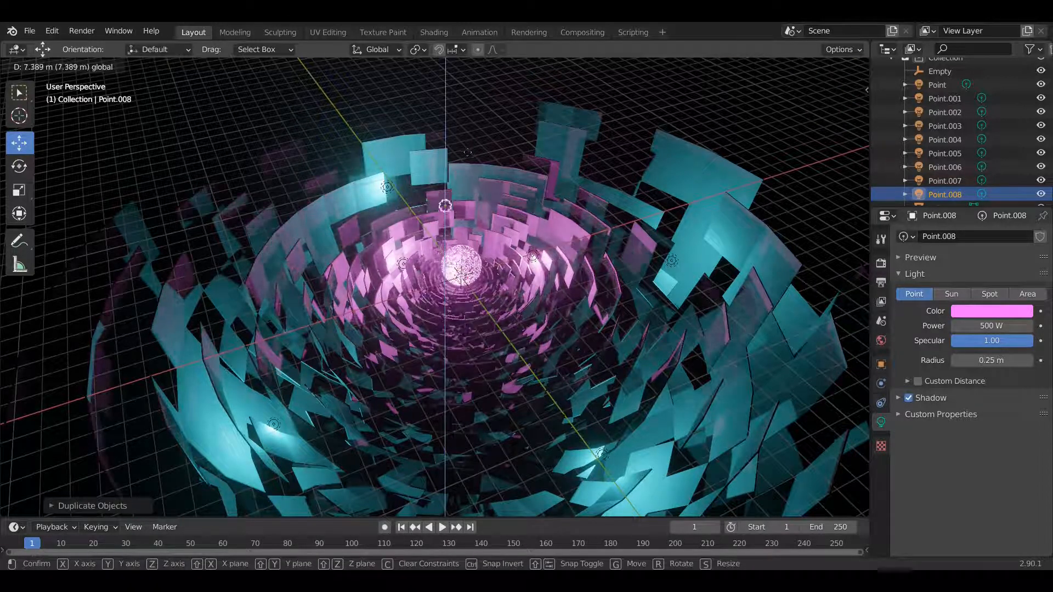
pyautogui.moveTo(468, 153); pyautogui.dragTo(473, 260)
pyautogui.moveTo(472, 260); pyautogui.dragTo(442, 270, button='middle')
pyautogui.moveTo(447, 347); pyautogui.dragTo(457, 378)
pyautogui.moveTo(393, 344); pyautogui.dragTo(428, 339)
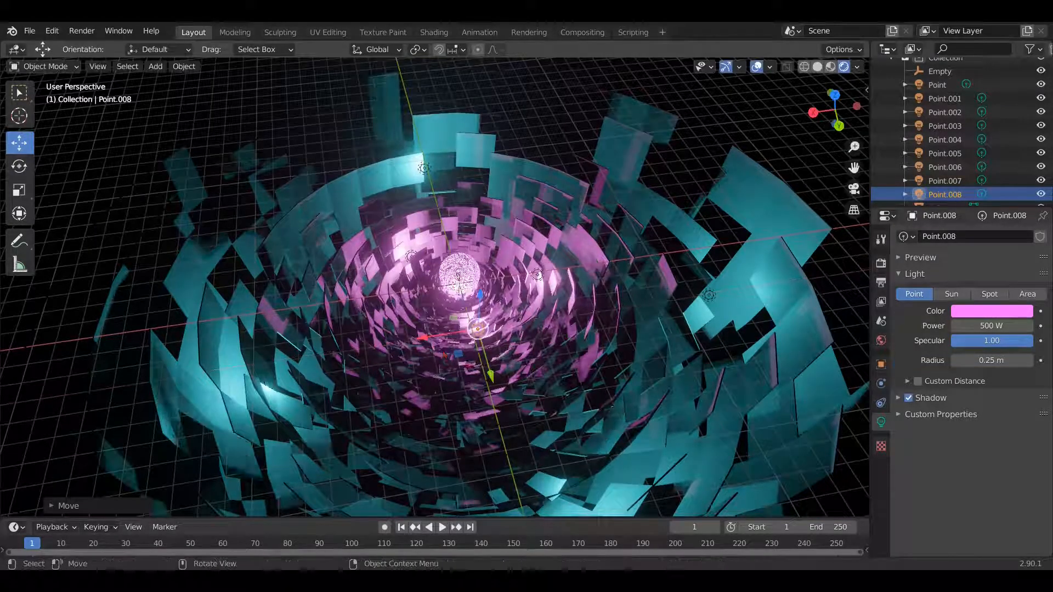
# Frame a low view of the glowing sphere, add a camera and align it to that view
pyautogui.moveTo(471, 328)
pyautogui.mouseDown(button='middle')
pyautogui.moveTo(438, 337)
pyautogui.moveTo(471, 330)
pyautogui.mouseUp(button='middle')
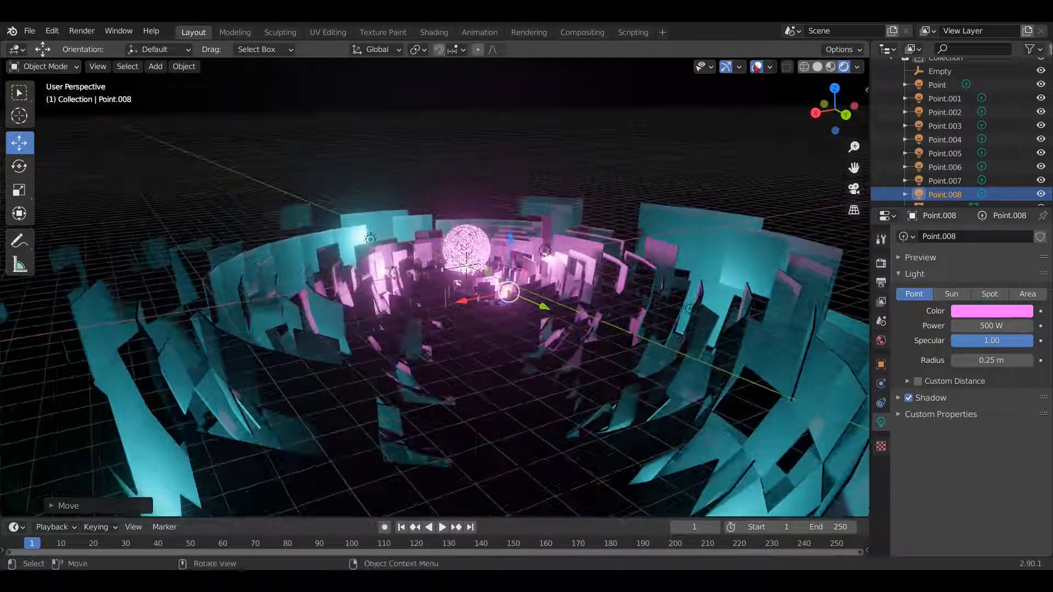
pyautogui.moveTo(573, 307); pyautogui.dragTo(544, 243, button='middle')
pyautogui.hotkey('shift', 'a')
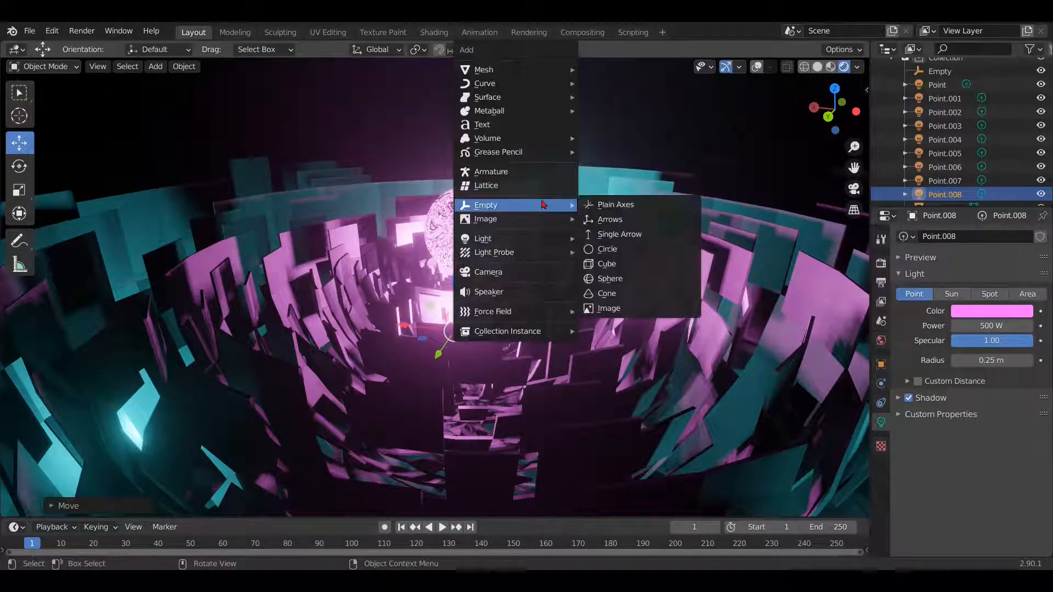
pyautogui.click(543, 272)
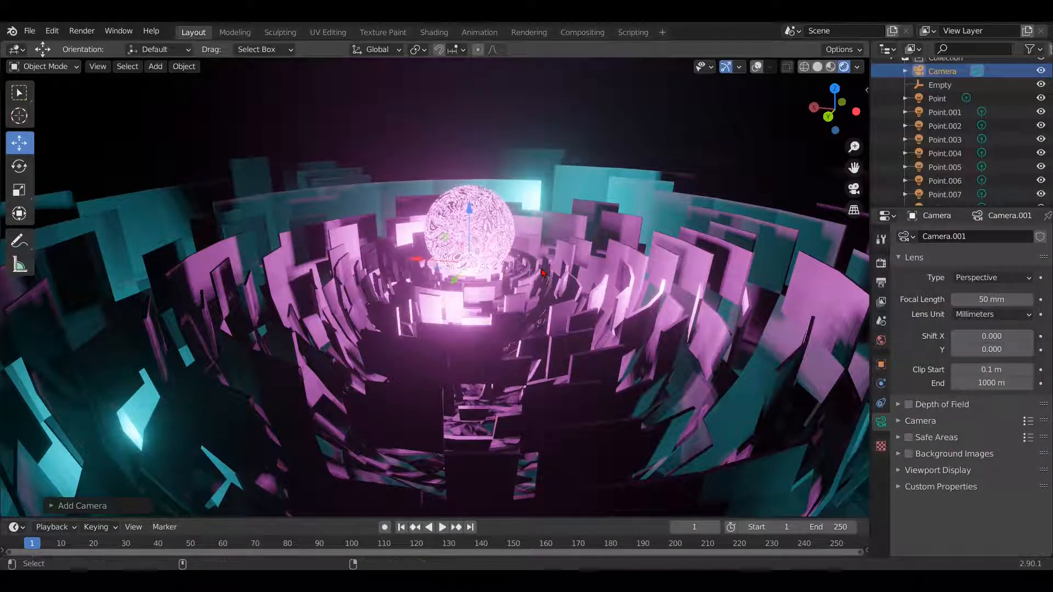
pyautogui.press('ctrl+alt+KP_0')
# Move the camera back along its local Z axis and shift it to reframe the glowing sphere
pyautogui.press('g')
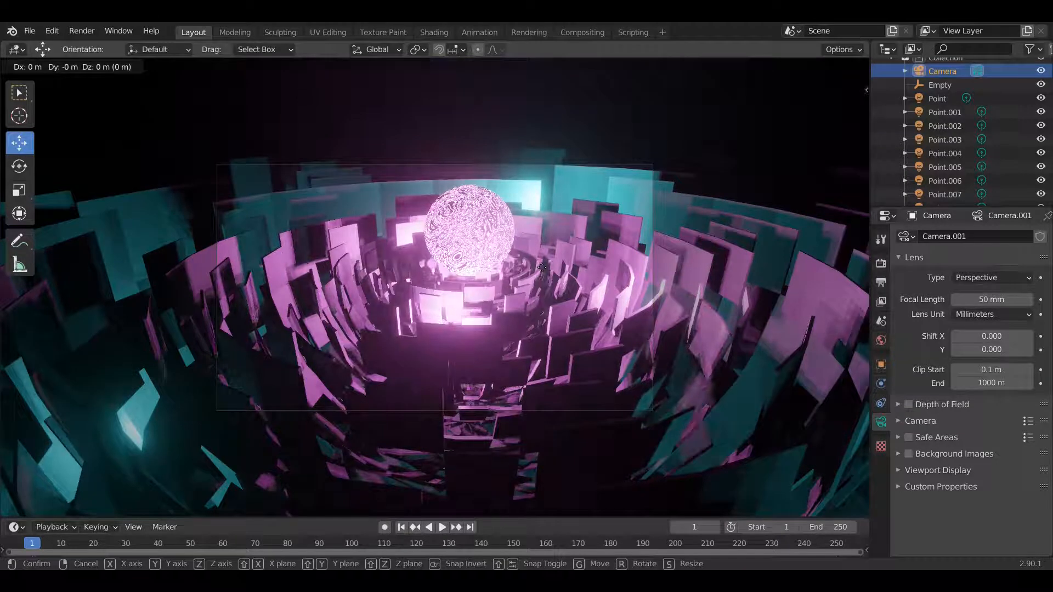
pyautogui.press('z')
pyautogui.press('z')
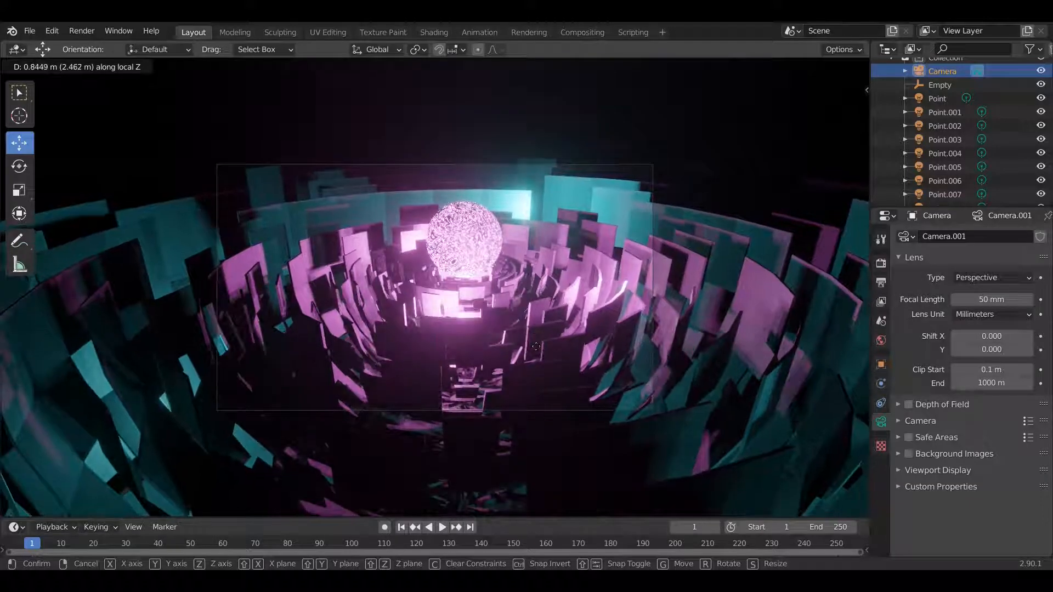
pyautogui.click(537, 352)
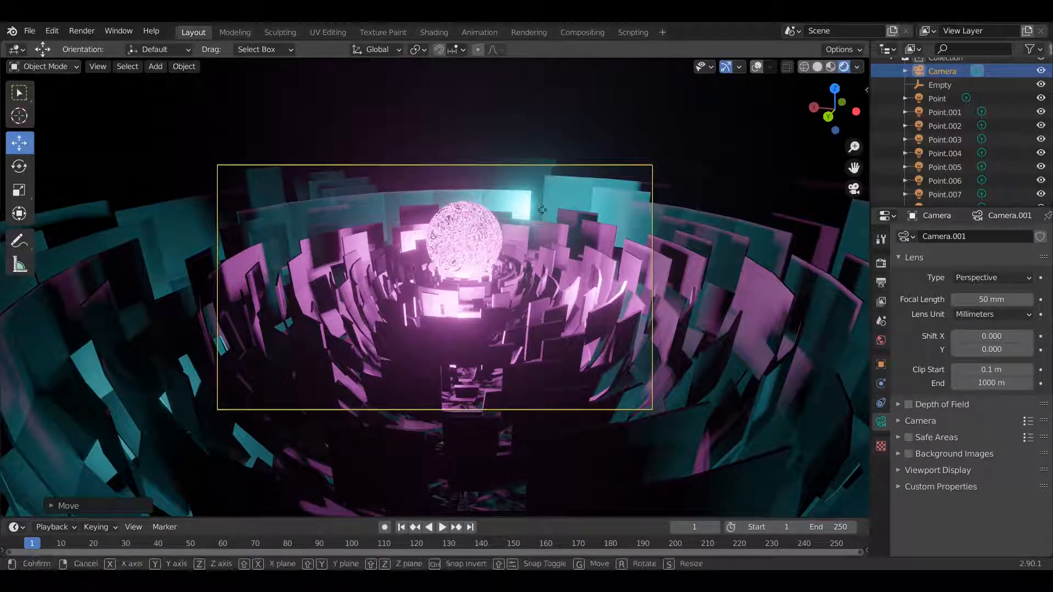
pyautogui.press('g')
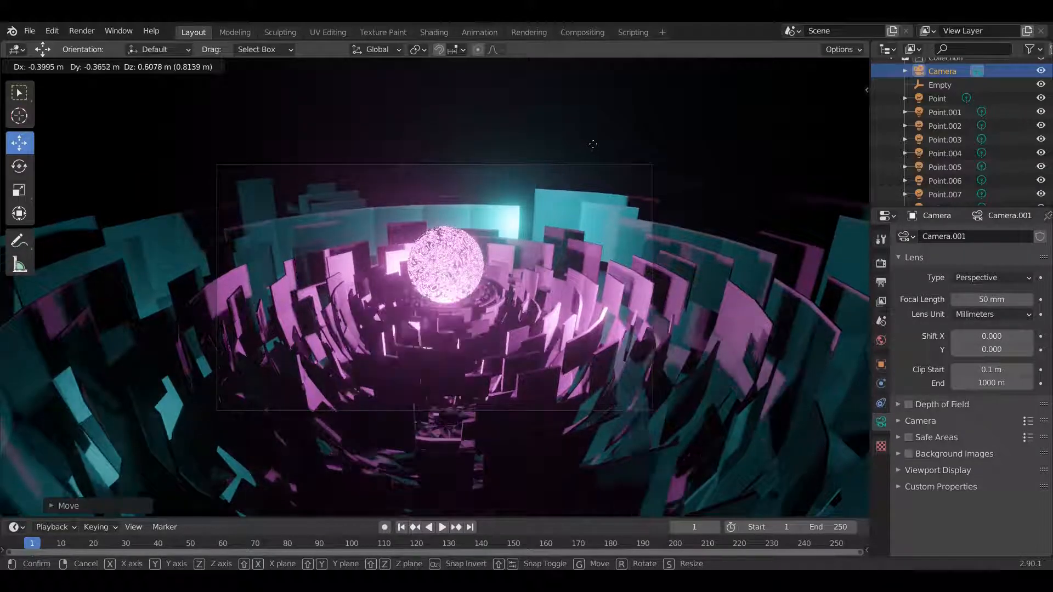
pyautogui.click(582, 270)
pyautogui.scroll(1, 581, 270)
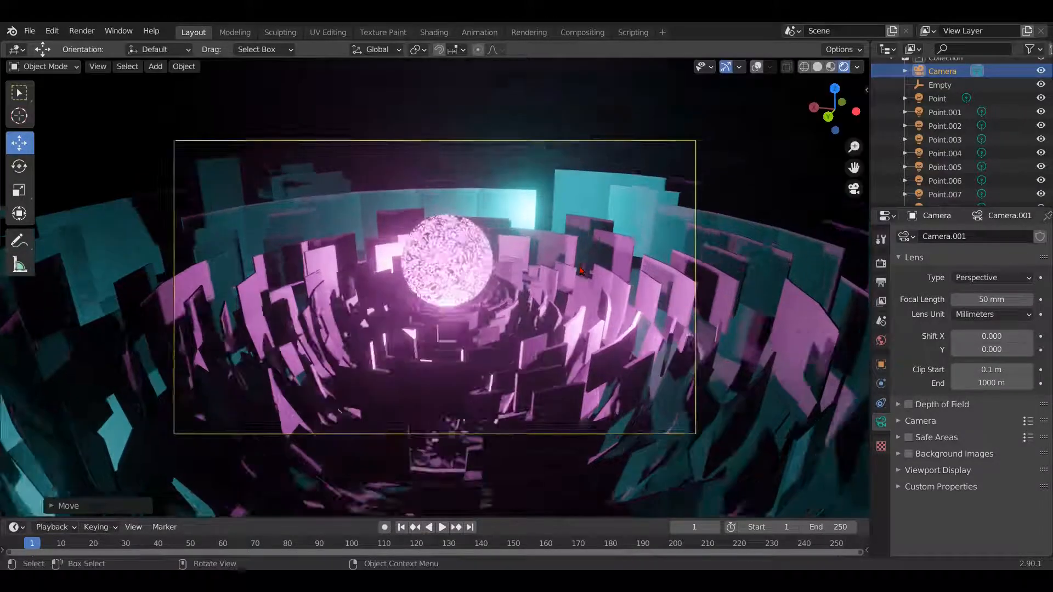
pyautogui.scroll(3, 581, 270)
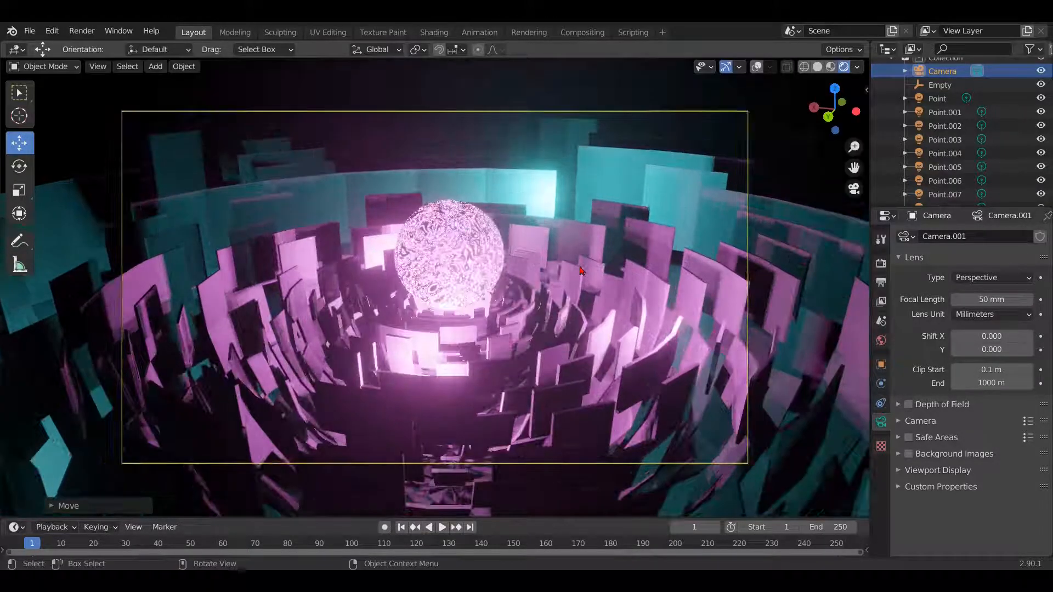
pyautogui.scroll(-3, 581, 271)
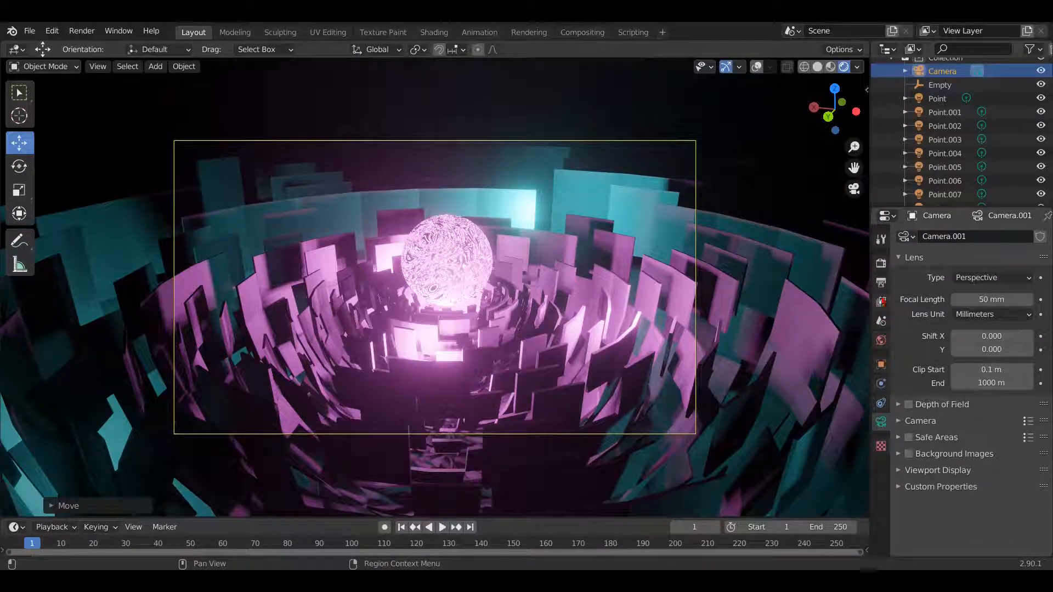
# Set the camera's rotation to 71.5° in X and -163° in Z
pyautogui.click(882, 284)
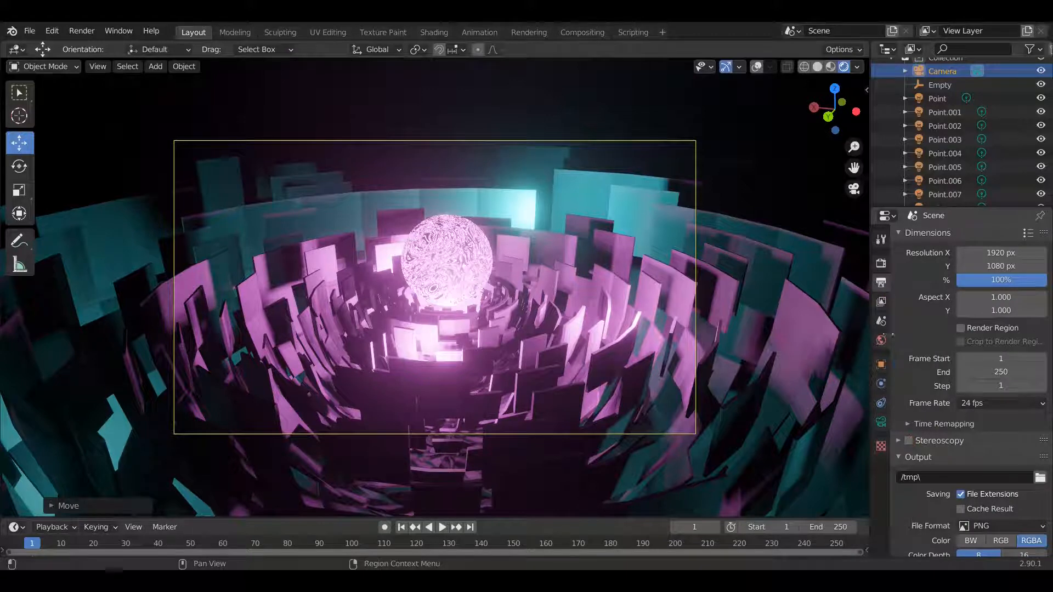
pyautogui.click(883, 265)
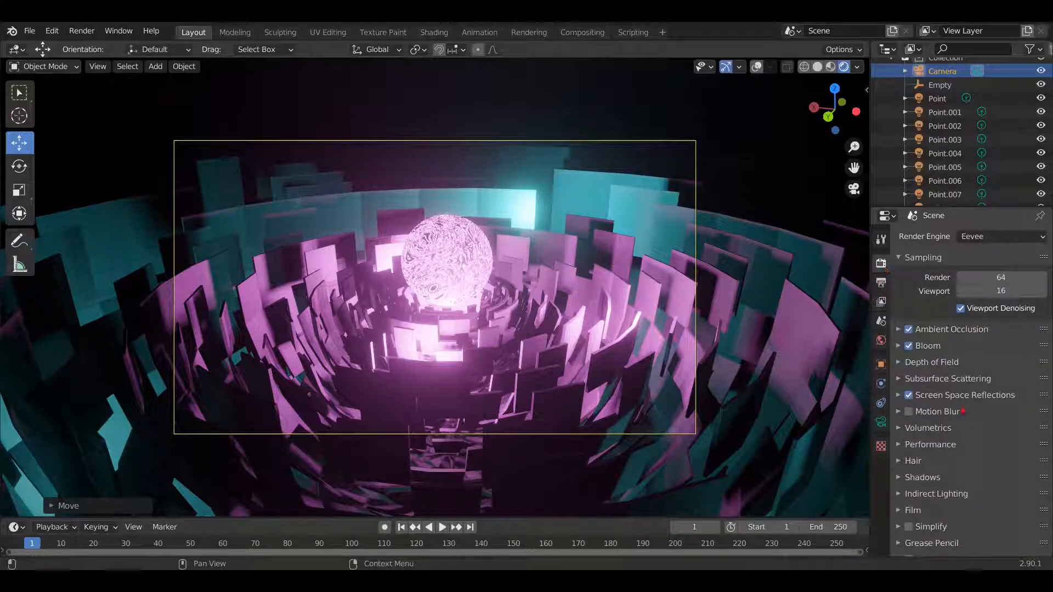
pyautogui.click(882, 365)
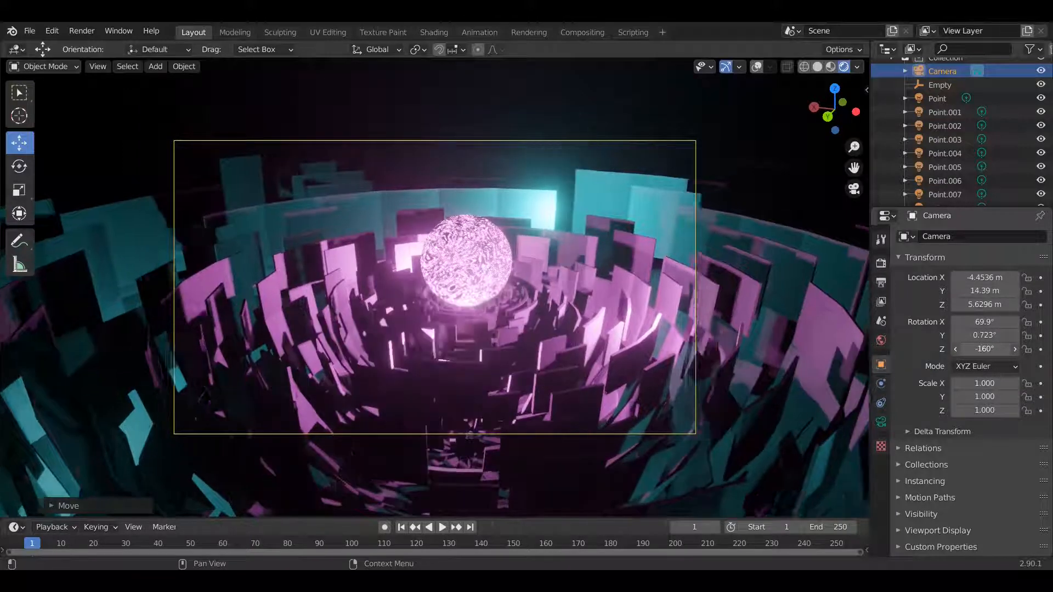
pyautogui.moveTo(984, 349); pyautogui.dragTo(989, 322)
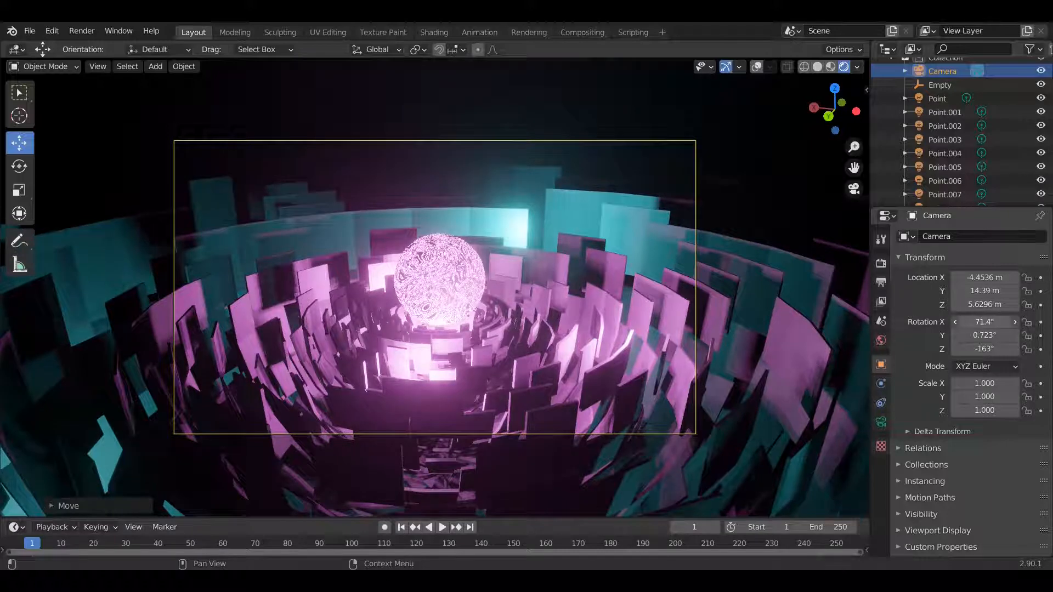
pyautogui.click(1015, 324)
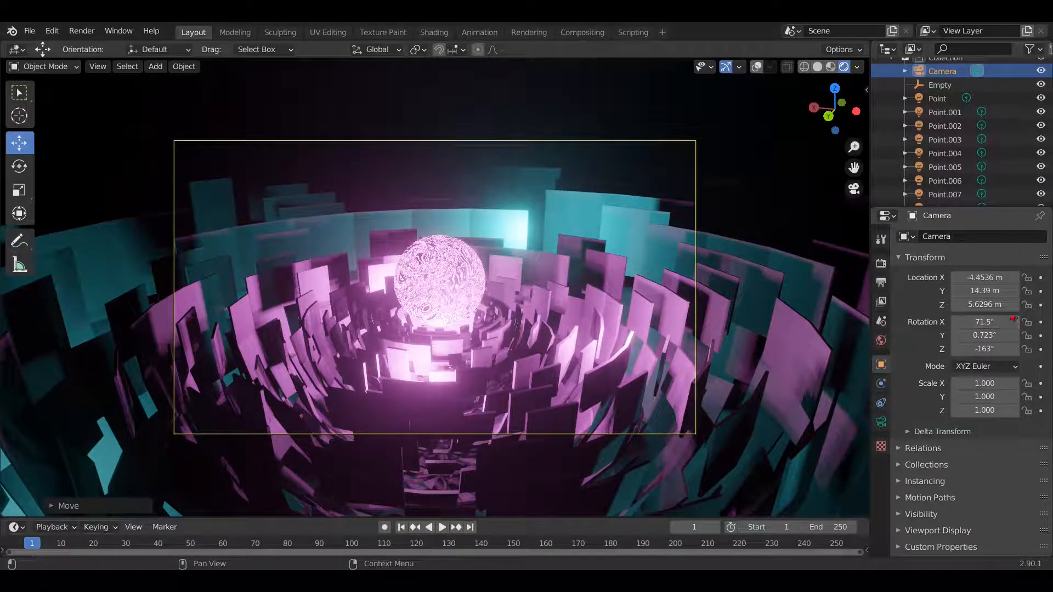
pyautogui.scroll(3, 635, 317)
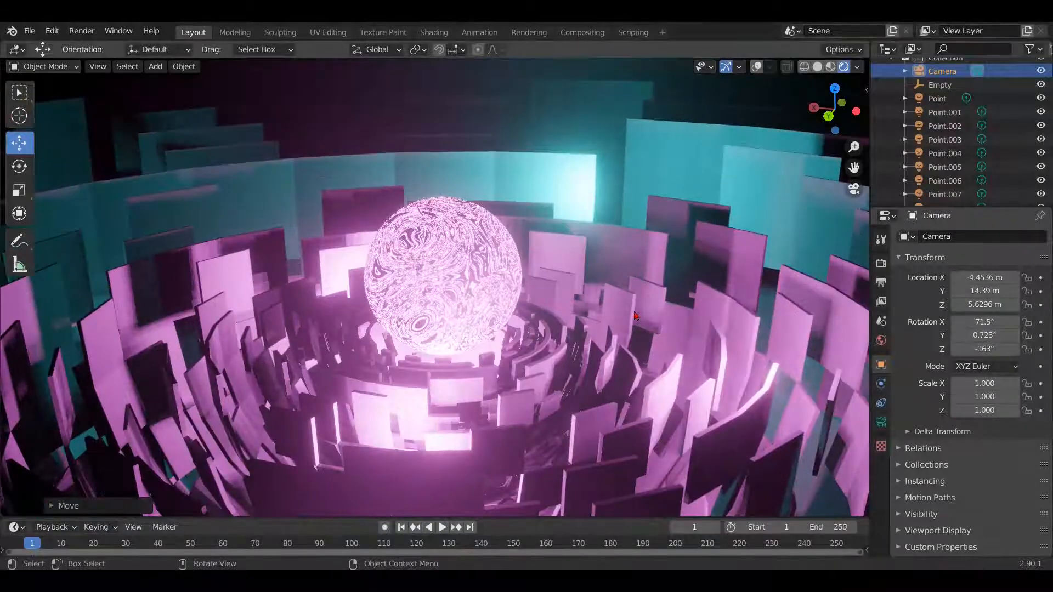
pyautogui.scroll(-2, 635, 316)
pyautogui.moveTo(635, 317); pyautogui.dragTo(625, 277, button='middle')
pyautogui.moveTo(834, 110); pyautogui.dragTo(786, 116)
pyautogui.click(854, 189)
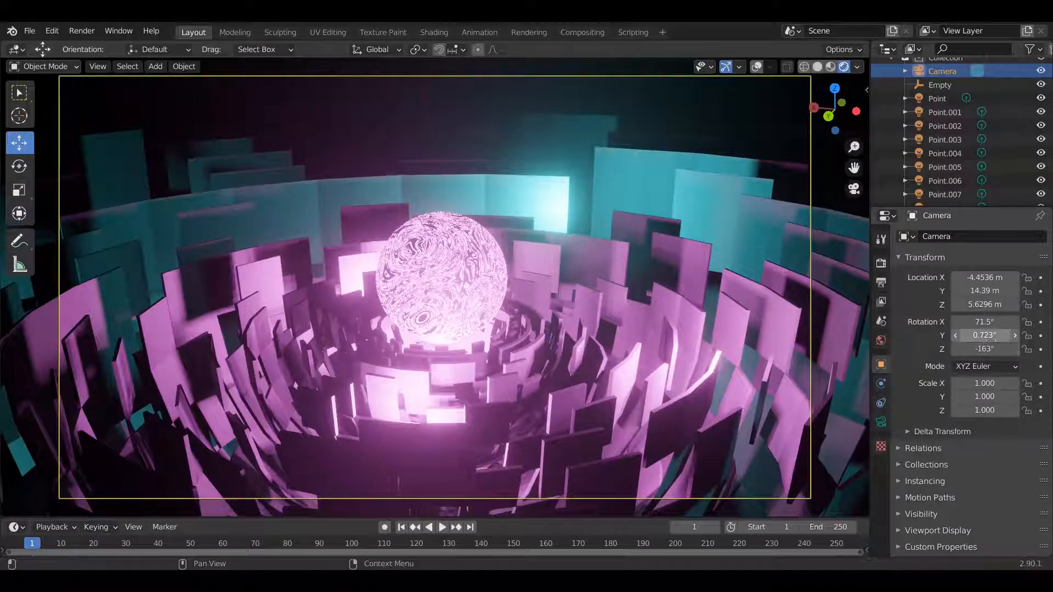
# Tilt the camera to -22.3° in Y rotation and set its location to X -3.0736 m, Y 18.21 m, Z 5.4196 m
pyautogui.moveTo(985, 335); pyautogui.dragTo(953, 335)
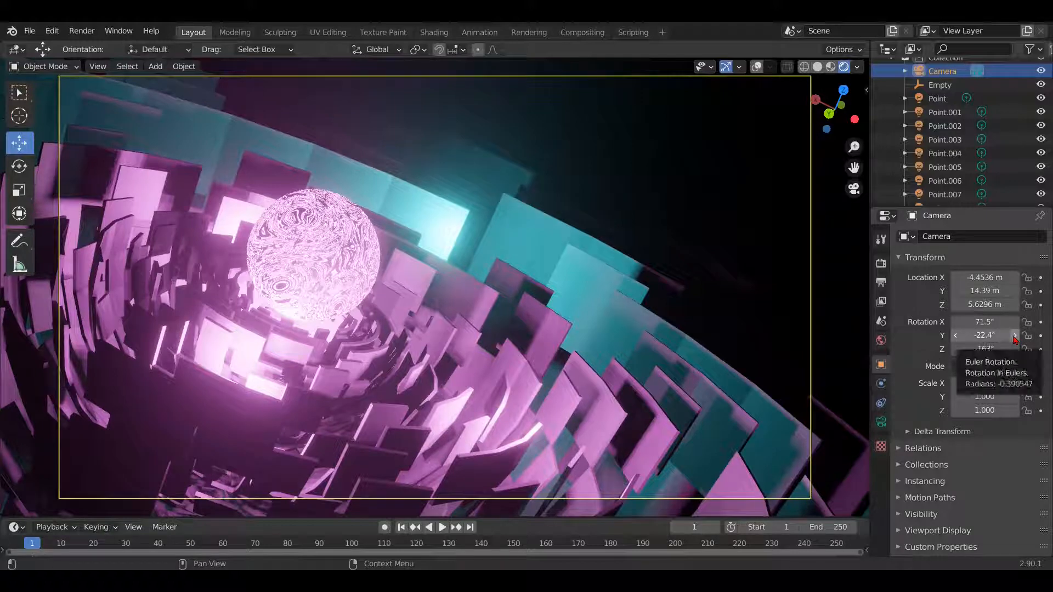
pyautogui.click(1016, 335)
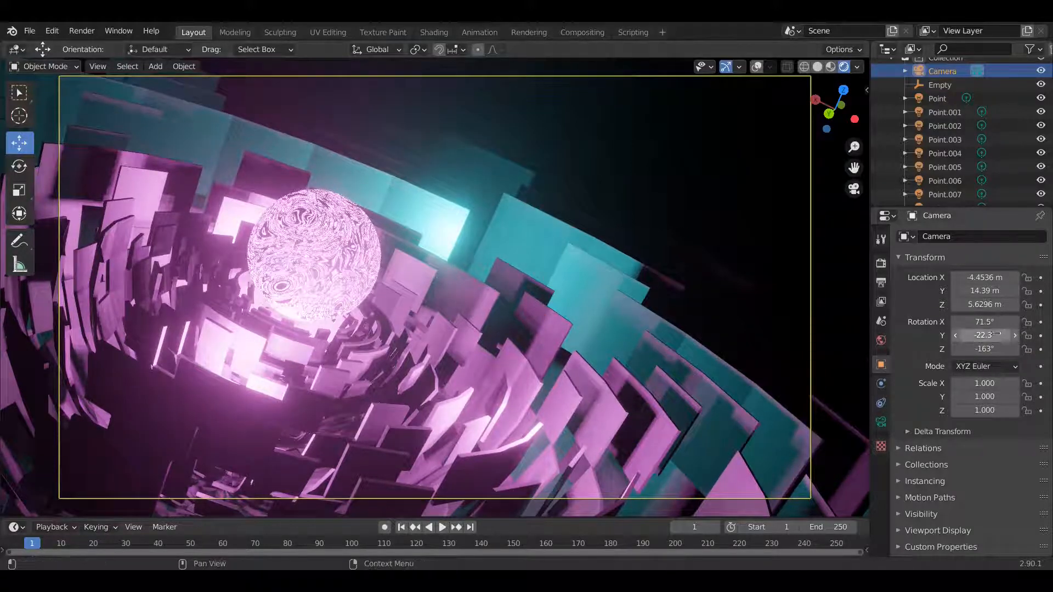
pyautogui.moveTo(985, 290)
pyautogui.mouseDown()
pyautogui.moveTo(995, 291)
pyautogui.moveTo(990, 305)
pyautogui.moveTo(1002, 301)
pyautogui.moveTo(981, 277)
pyautogui.moveTo(995, 277)
pyautogui.moveTo(984, 277)
pyautogui.mouseUp()
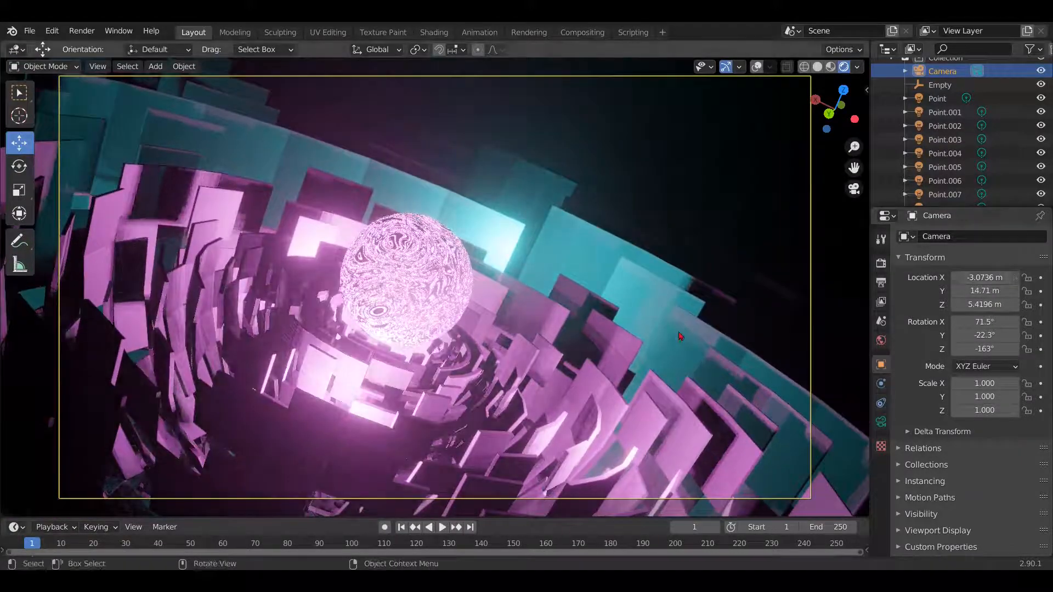
pyautogui.scroll(-2, 675, 336)
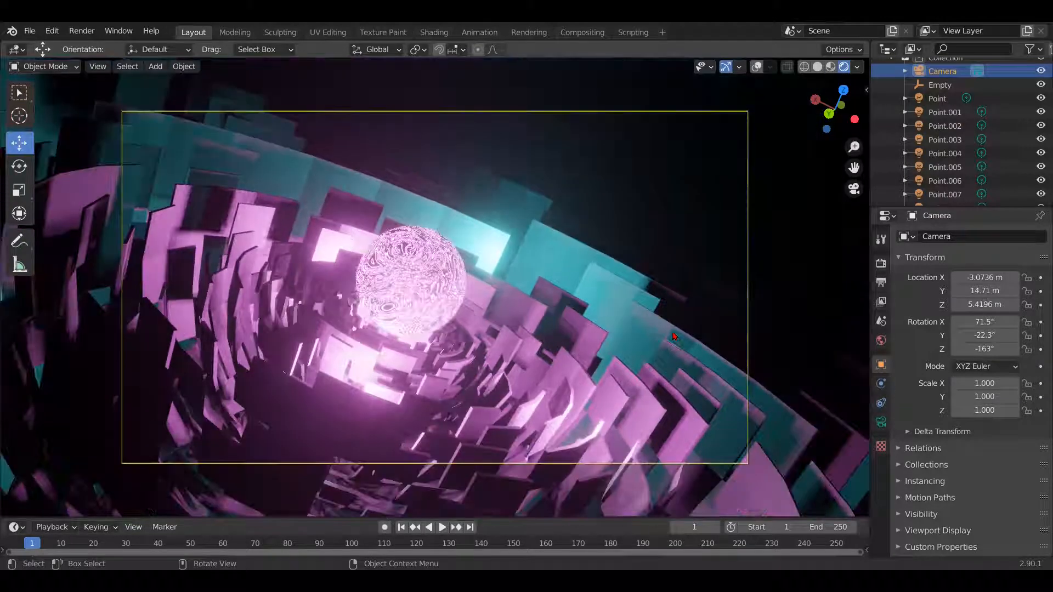
pyautogui.moveTo(990, 290); pyautogui.dragTo(986, 290)
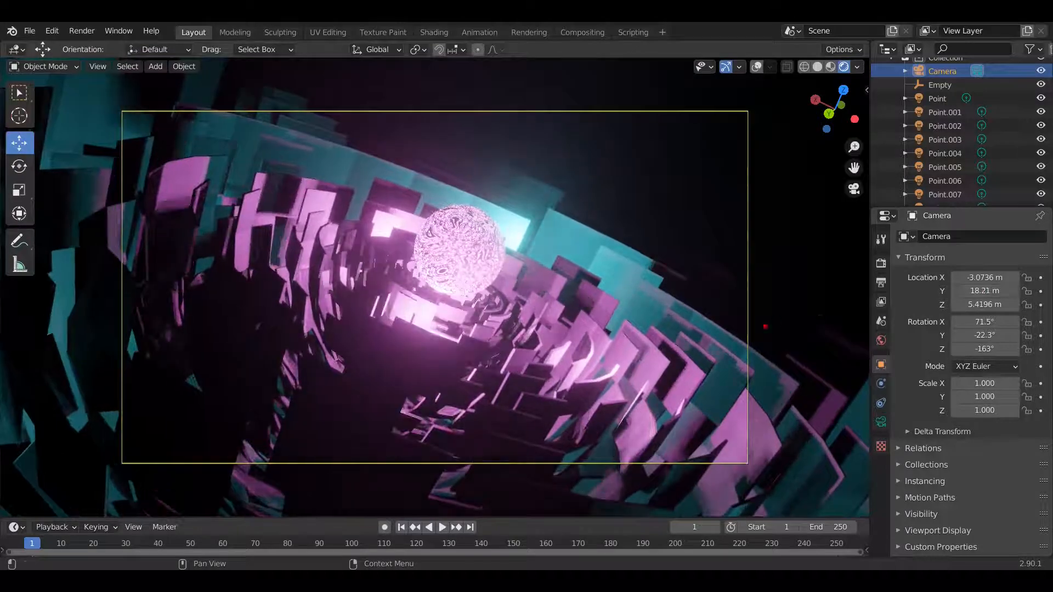
# Orbit to a closer, higher tilted view looking down at the glowing sphere and realign the camera to that view
pyautogui.moveTo(765, 327); pyautogui.dragTo(431, 316, button='middle')
pyautogui.scroll(2, 668, 344)
pyautogui.scroll(-1, 672, 348)
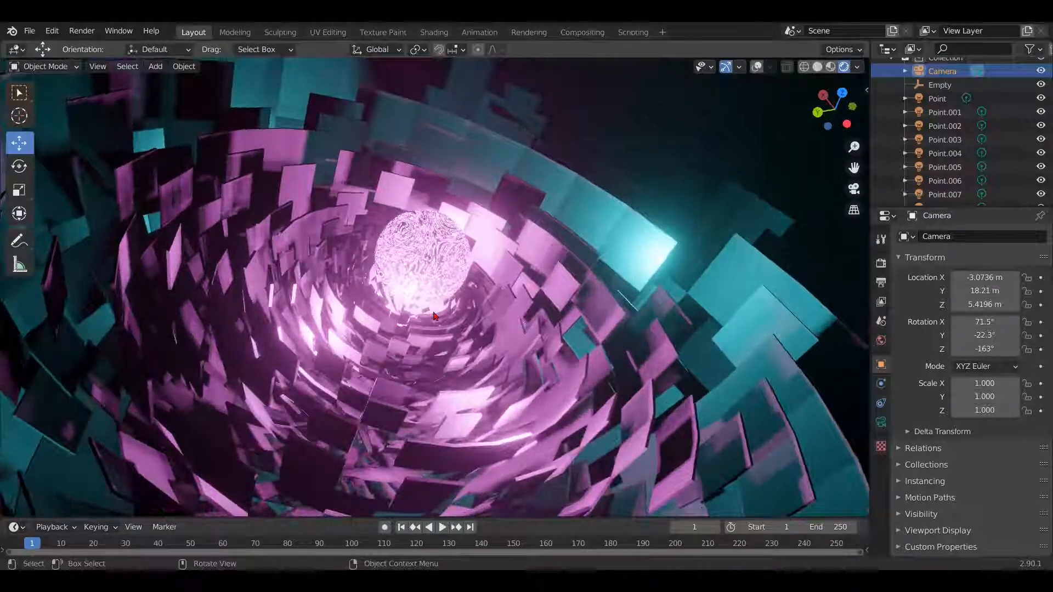
pyautogui.scroll(1, 434, 317)
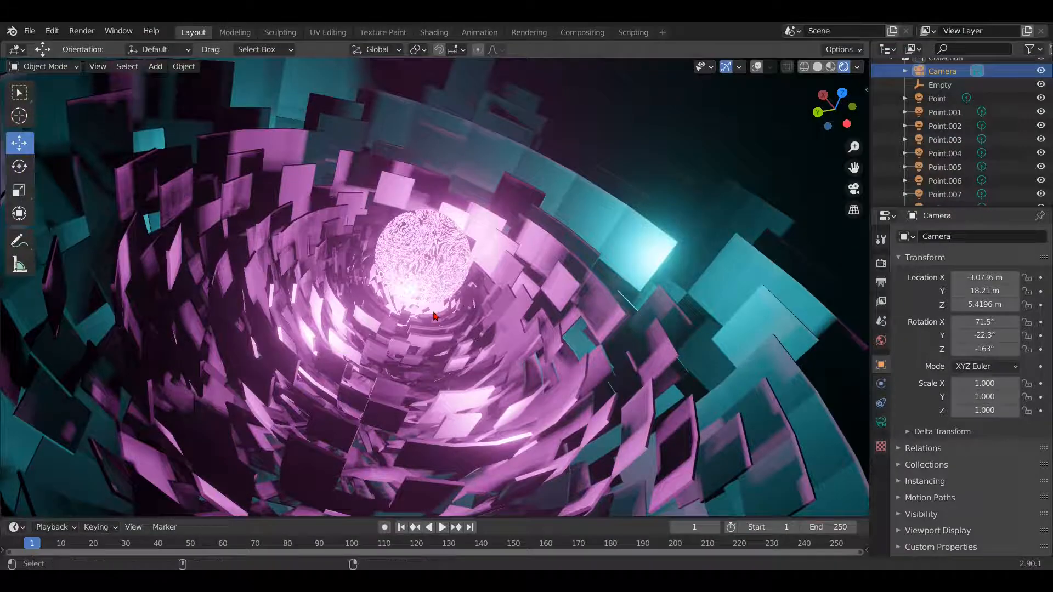
pyautogui.press('ctrl+alt+KP_0')
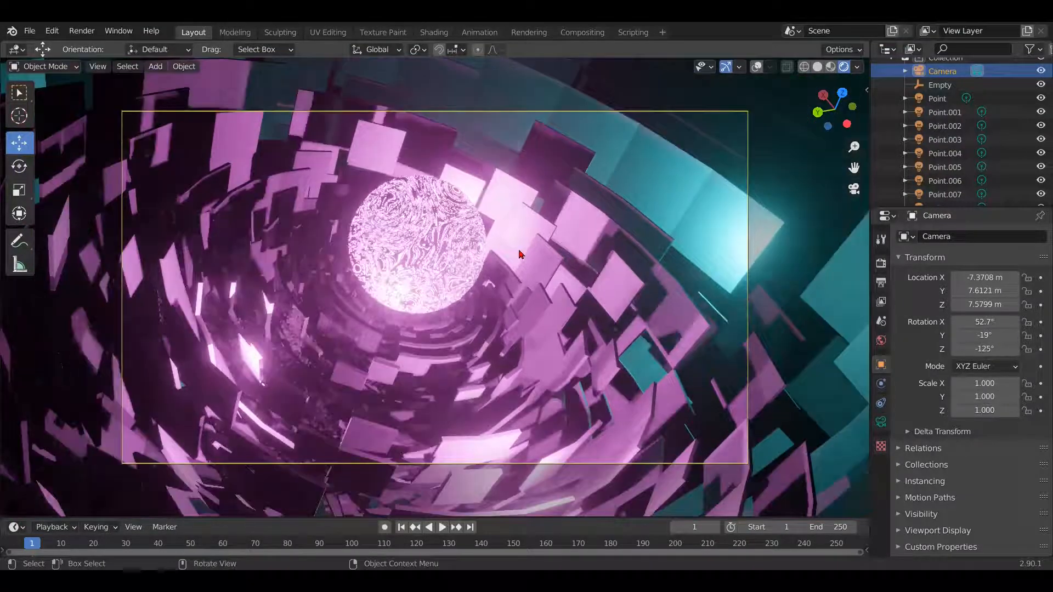
pyautogui.scroll(-1, 521, 254)
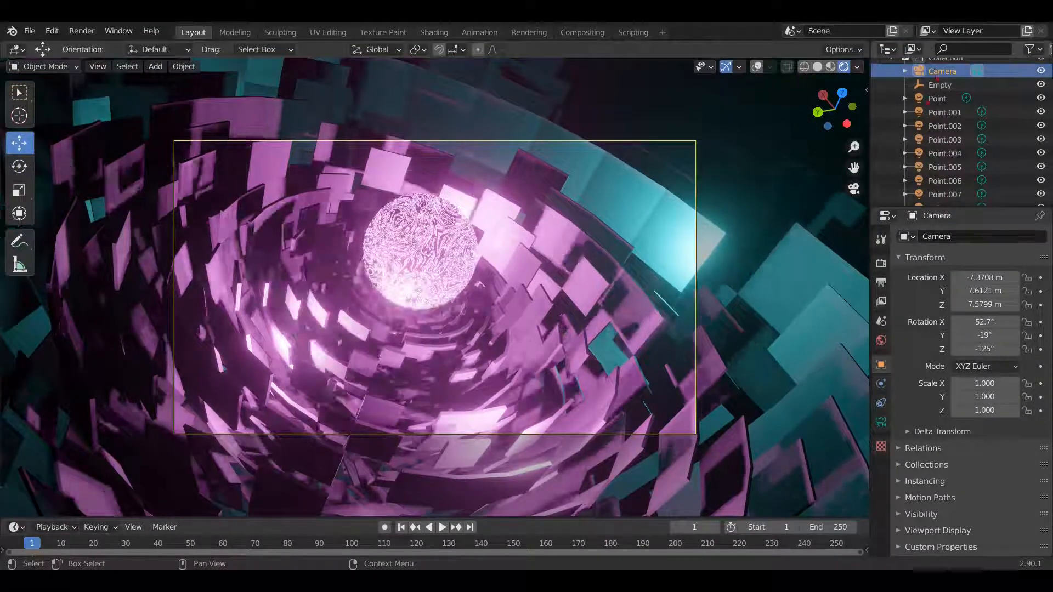
# Move the camera back about 7.37 m along its local Z axis
pyautogui.press('g')
pyautogui.press('z')
pyautogui.press('z')
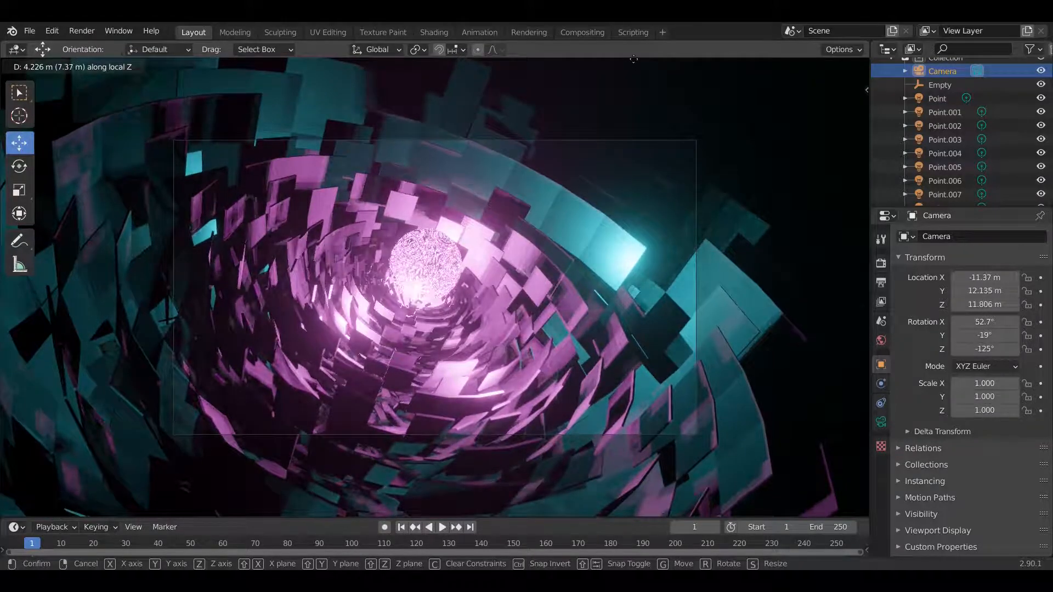
pyautogui.click(633, 59)
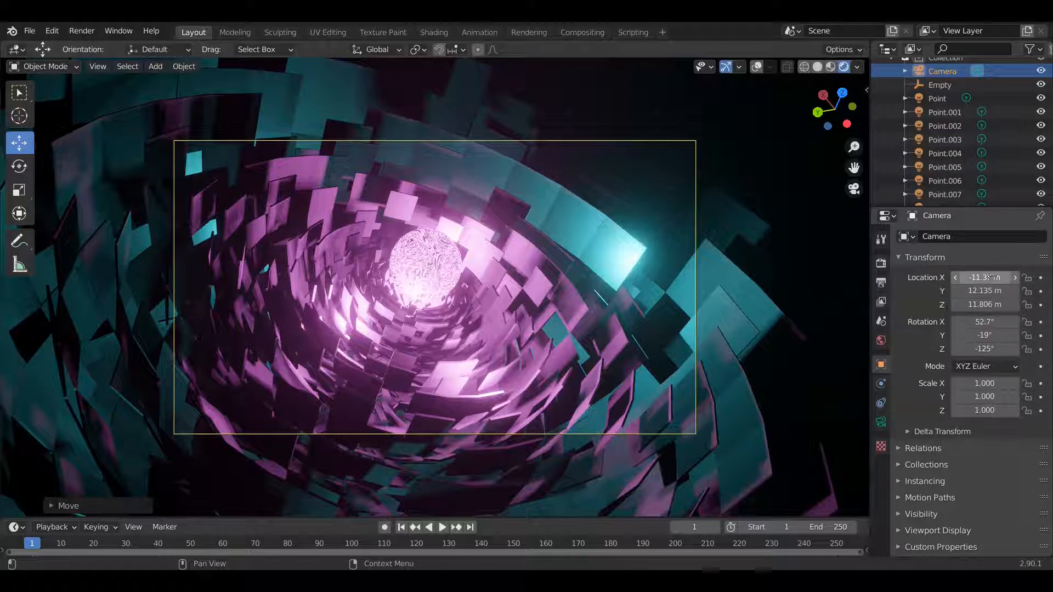
# Fine-tune the camera's framing by moving it to about X -11.107 m, Y 12.235 m, Z 11.648 m
pyautogui.moveTo(986, 304); pyautogui.dragTo(960, 305)
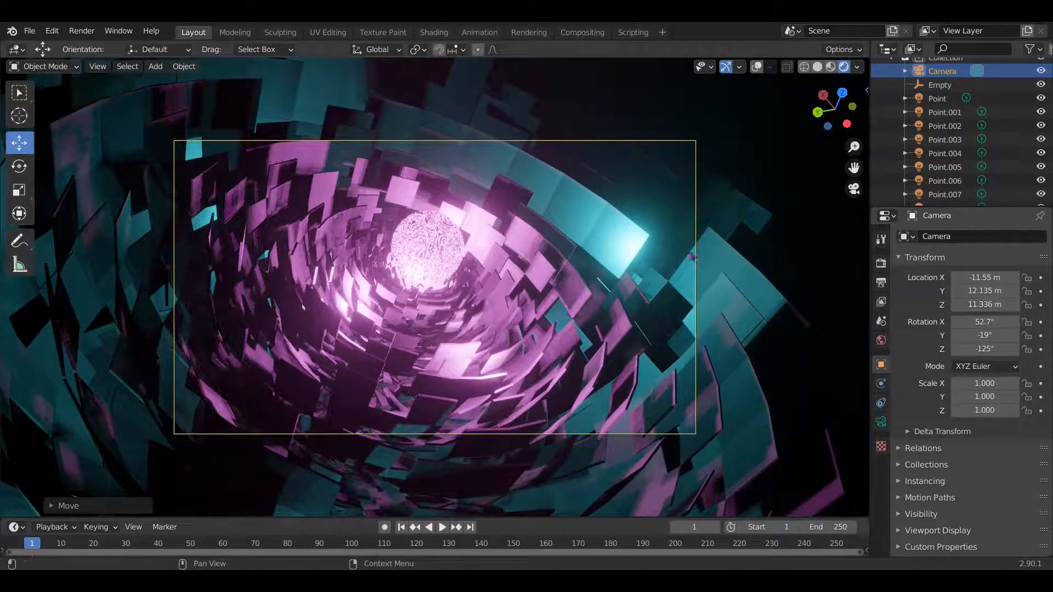
pyautogui.press('g')
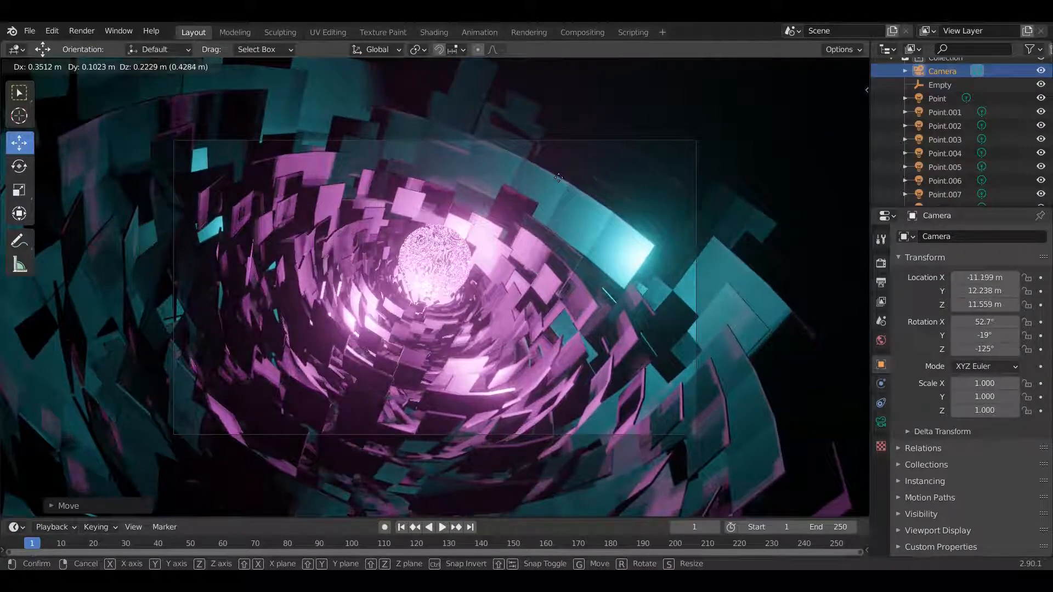
pyautogui.click(583, 217)
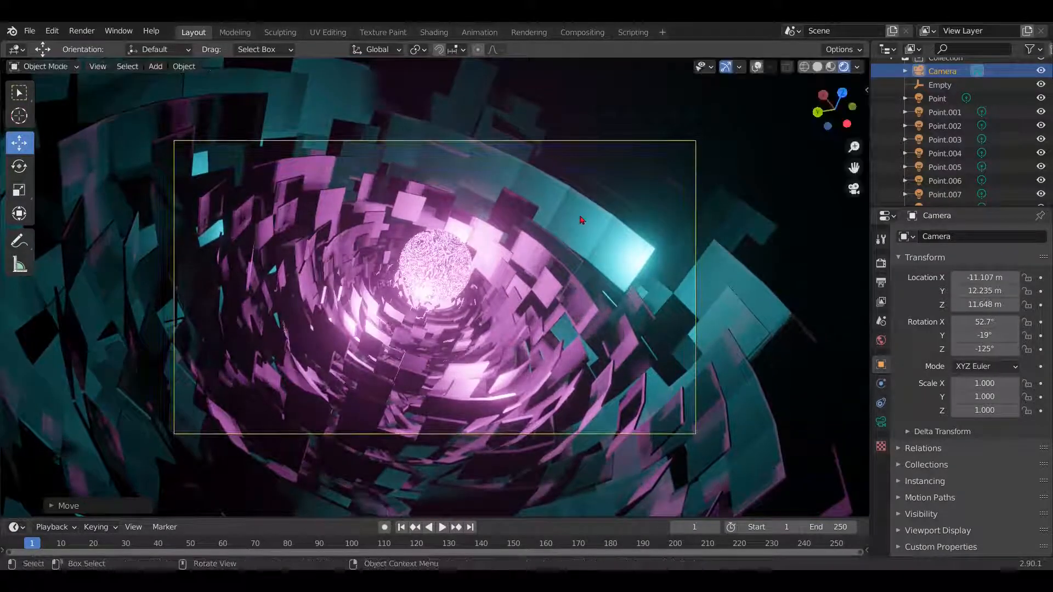
pyautogui.scroll(3, 581, 216)
pyautogui.scroll(-2, 580, 217)
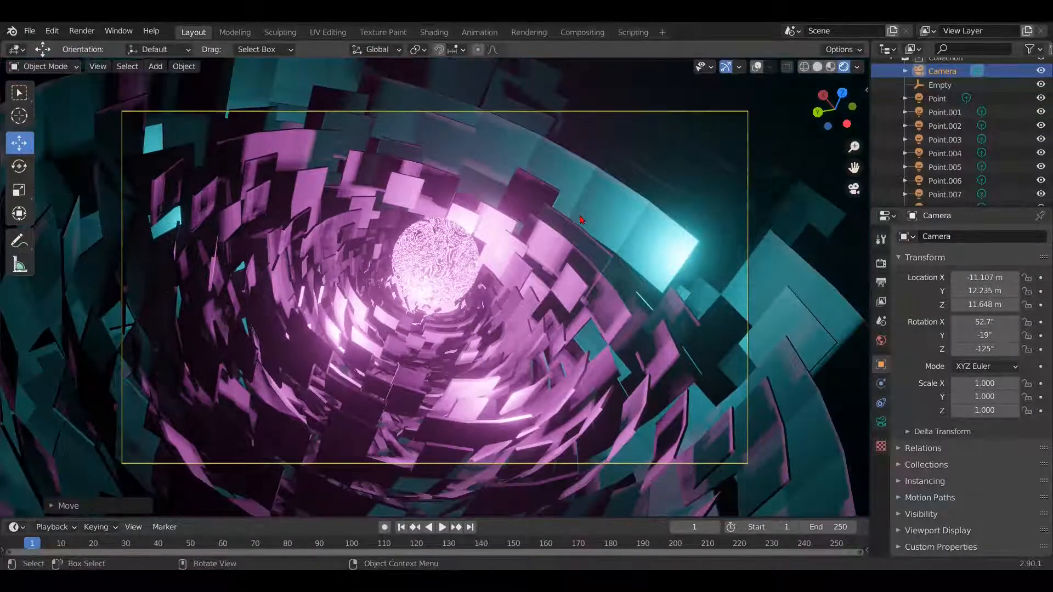
pyautogui.scroll(2, 582, 220)
pyautogui.scroll(-2, 307, 241)
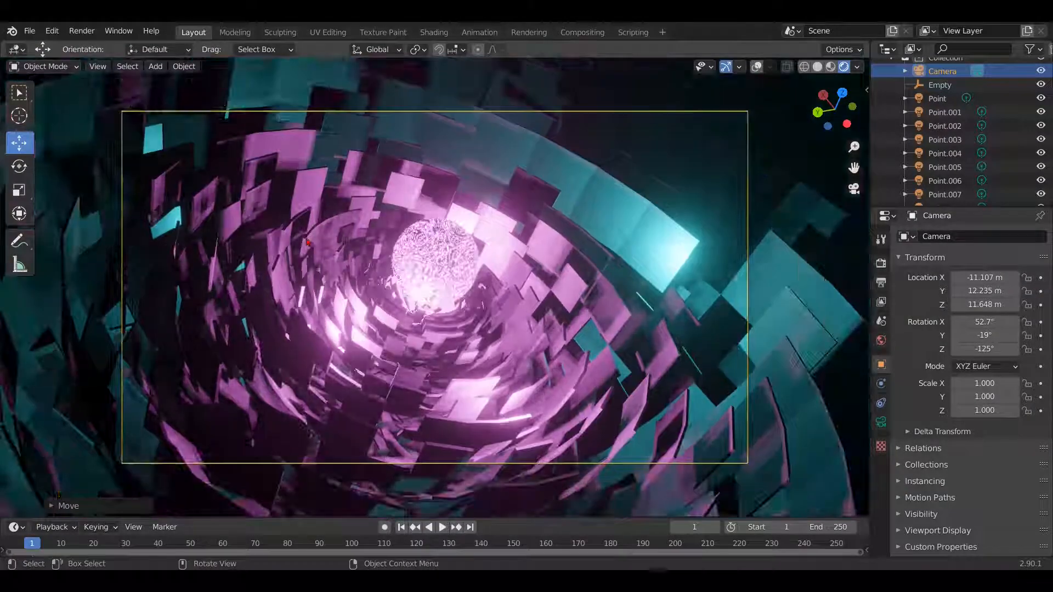
# Select the arrayed sphere form and apply its rotation
pyautogui.click(397, 252)
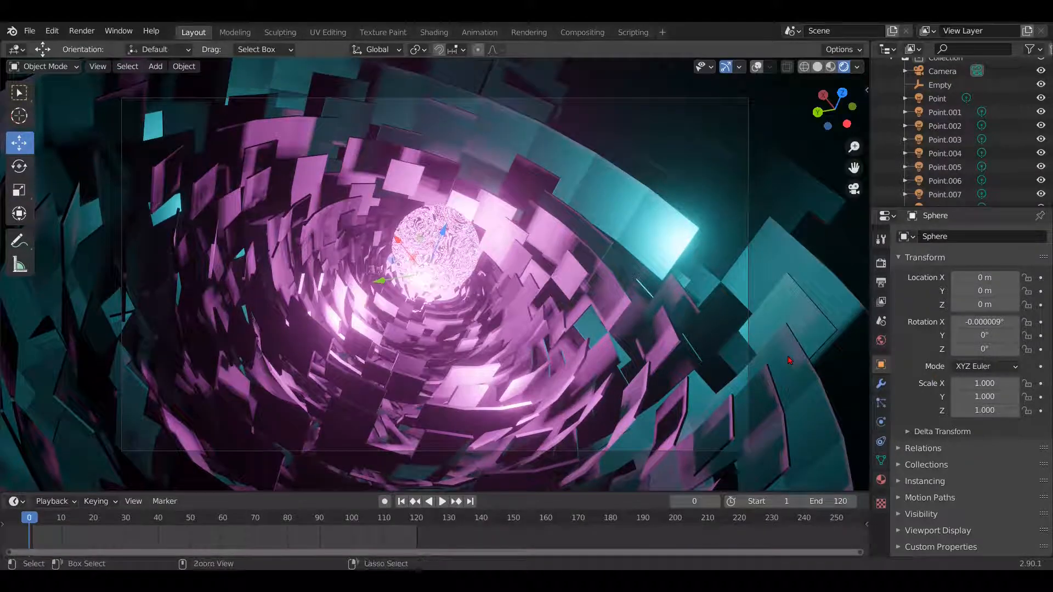
pyautogui.hotkey('ctrl', 'a')
pyautogui.click(726, 366)
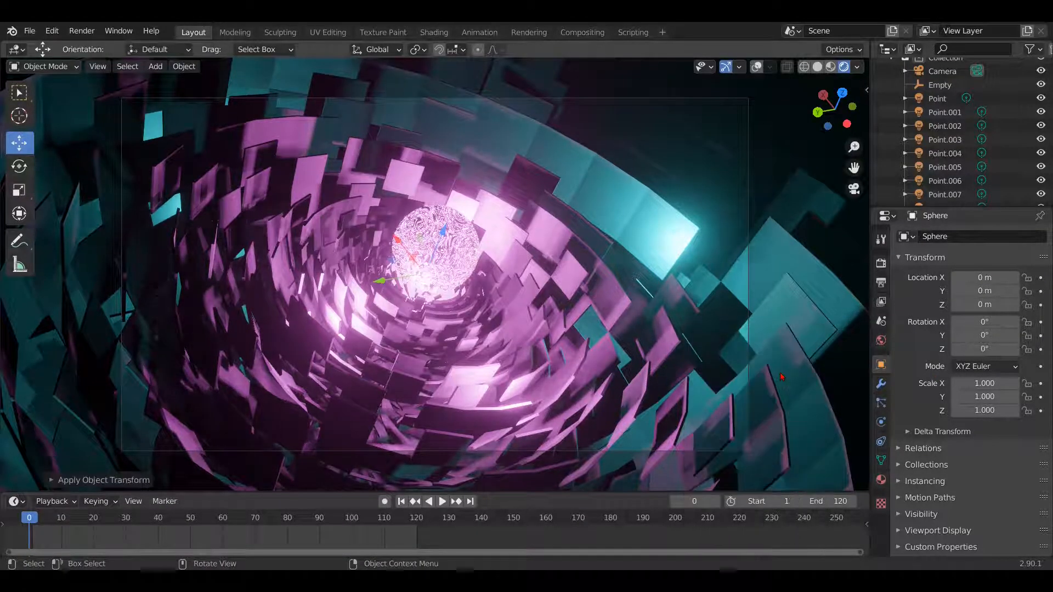
# Keyframe the arrayed sphere's Z rotation at 0° on frame 0 and at 180° on frame 120
pyautogui.moveTo(985, 349); pyautogui.dragTo(1039, 348)
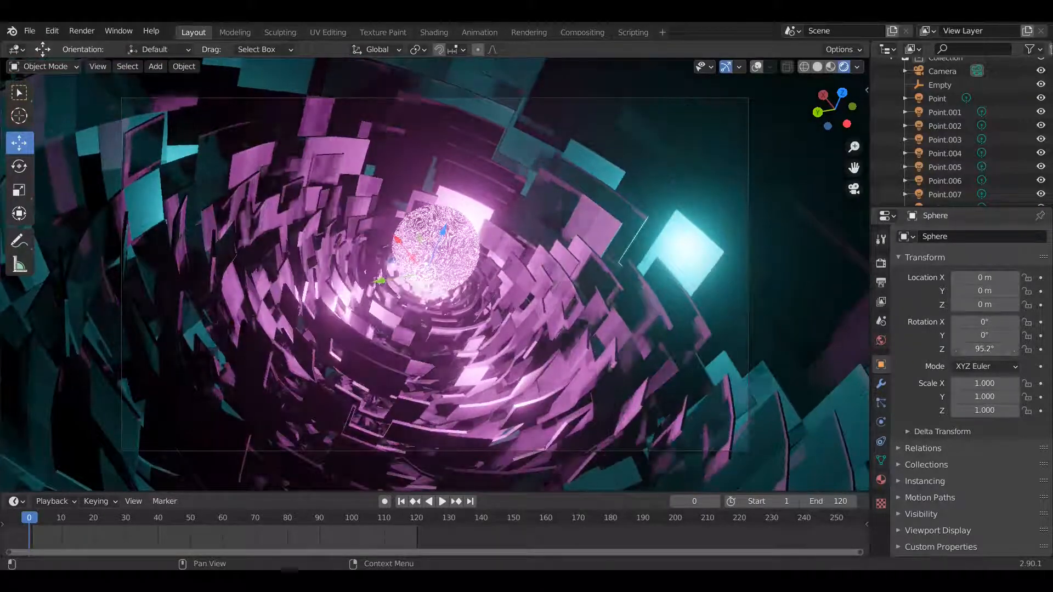
pyautogui.hotkey('ctrl', 'z')
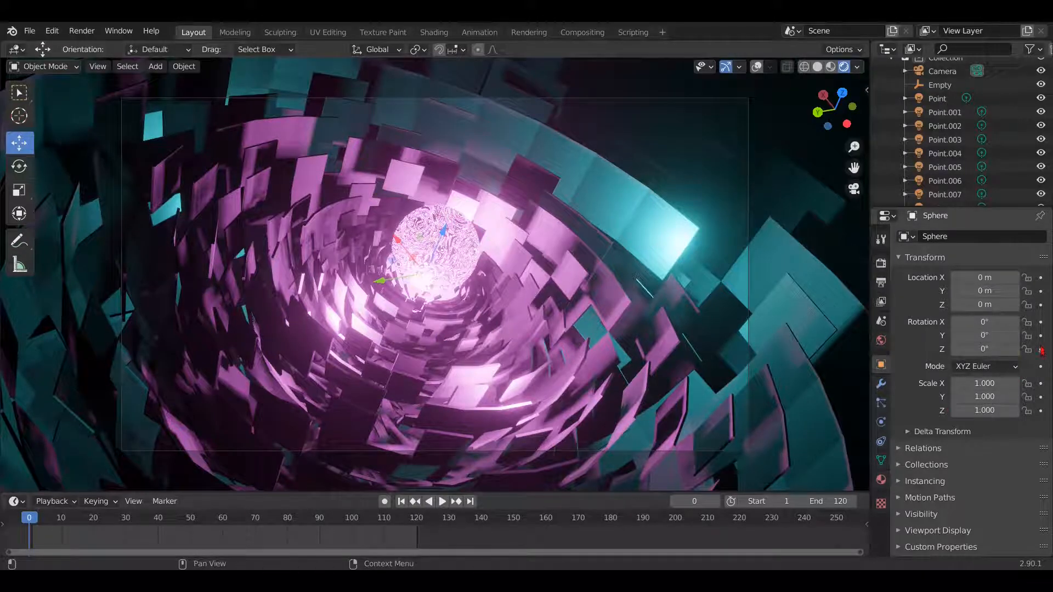
pyautogui.click(1041, 350)
pyautogui.click(470, 501)
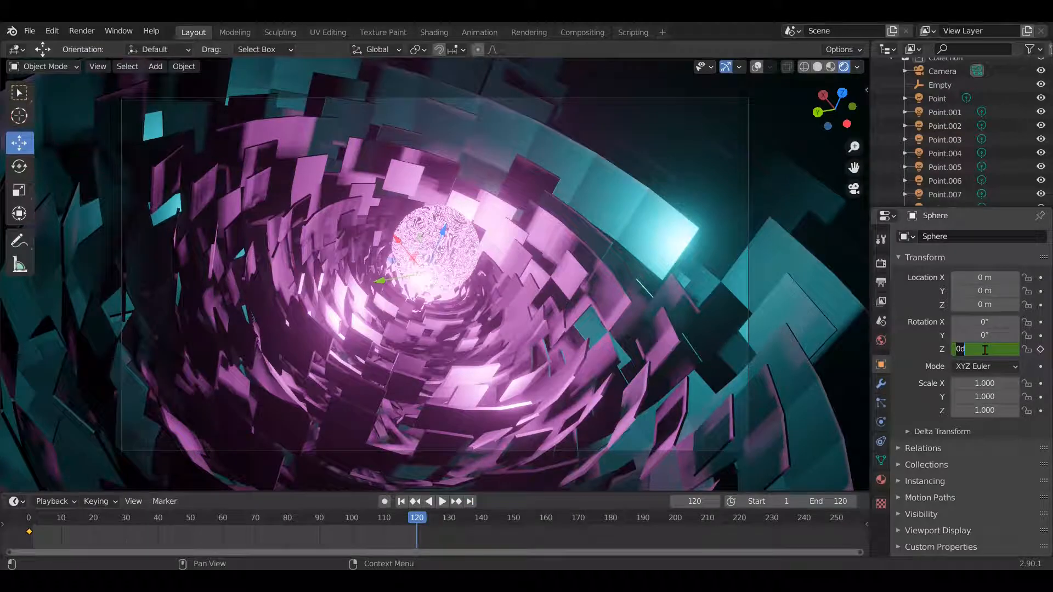
pyautogui.press('Return')
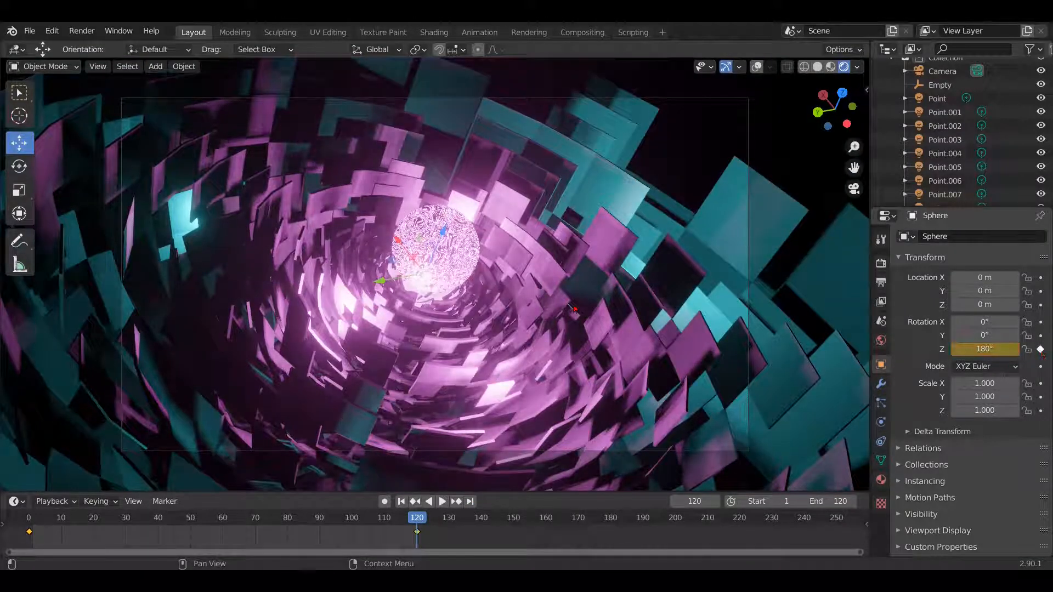
# Play the animation from the start to preview the arrayed sphere's rotation, and return to the first frame
pyautogui.scroll(2, 512, 294)
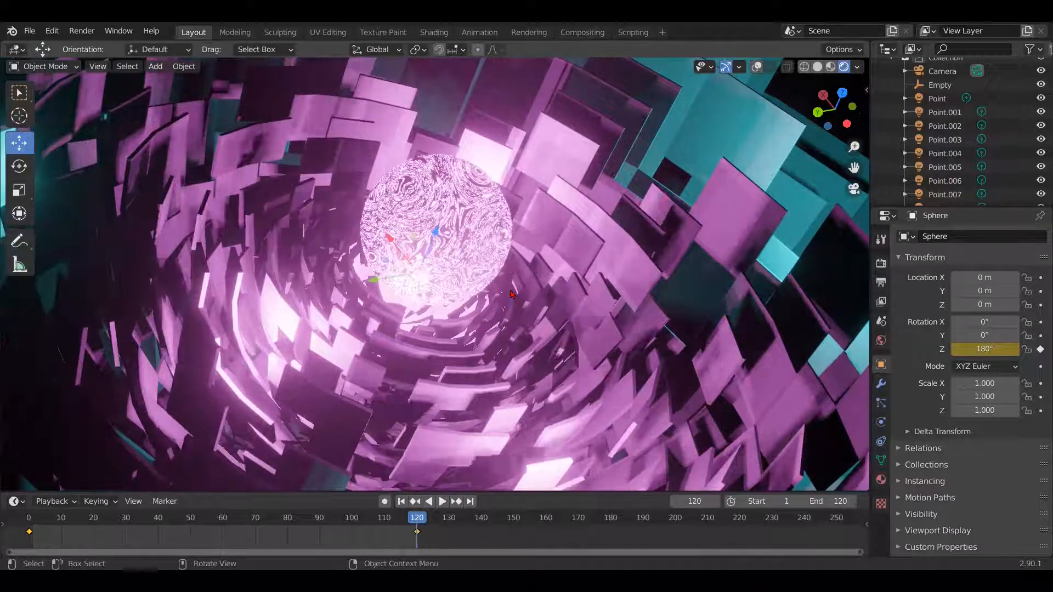
pyautogui.scroll(-2, 510, 294)
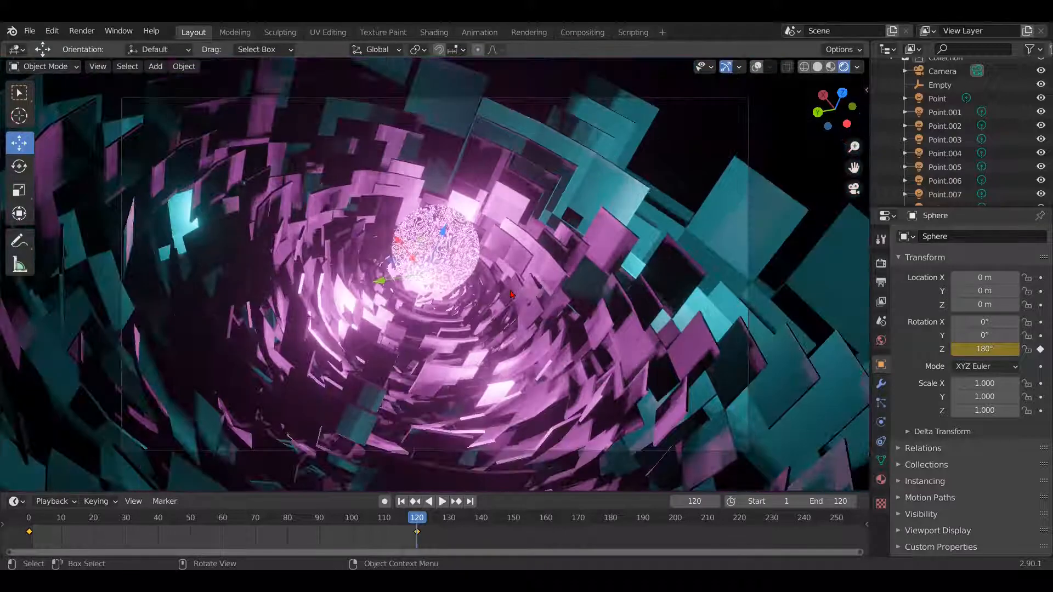
pyautogui.click(400, 501)
pyautogui.click(442, 501)
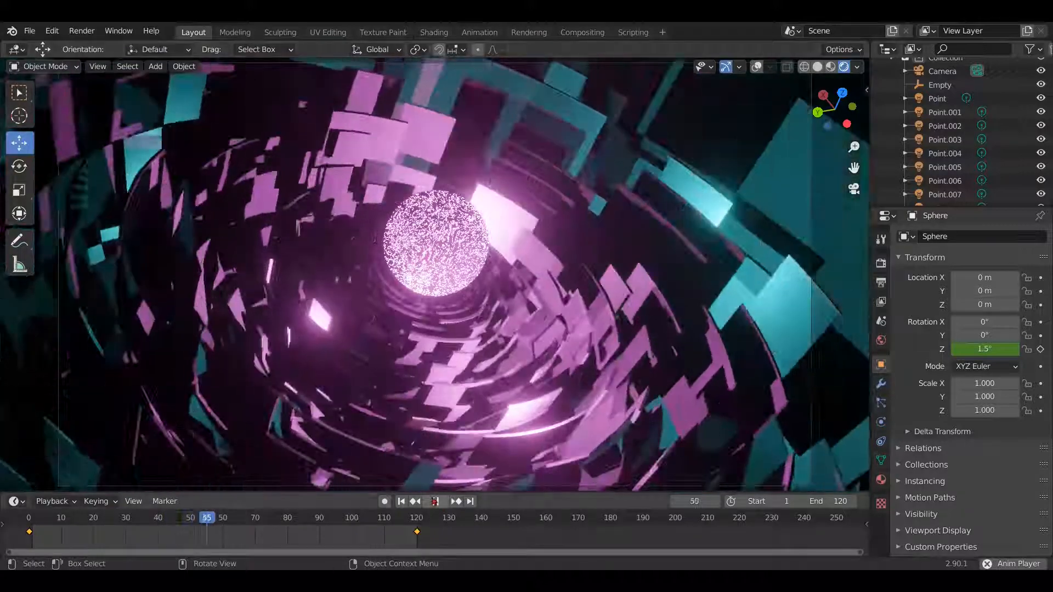
pyautogui.press('space')
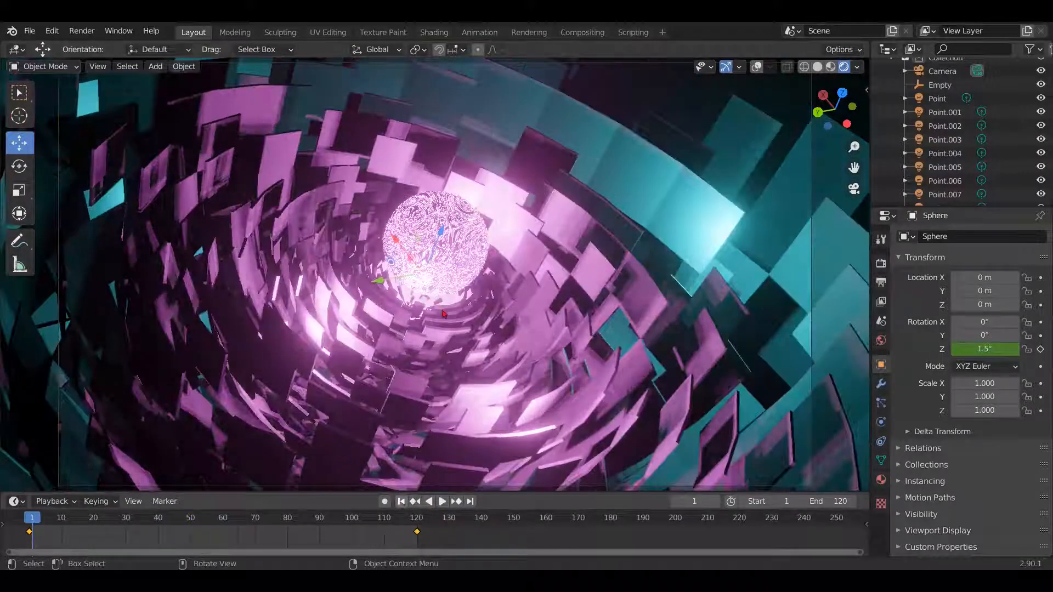
pyautogui.click(401, 501)
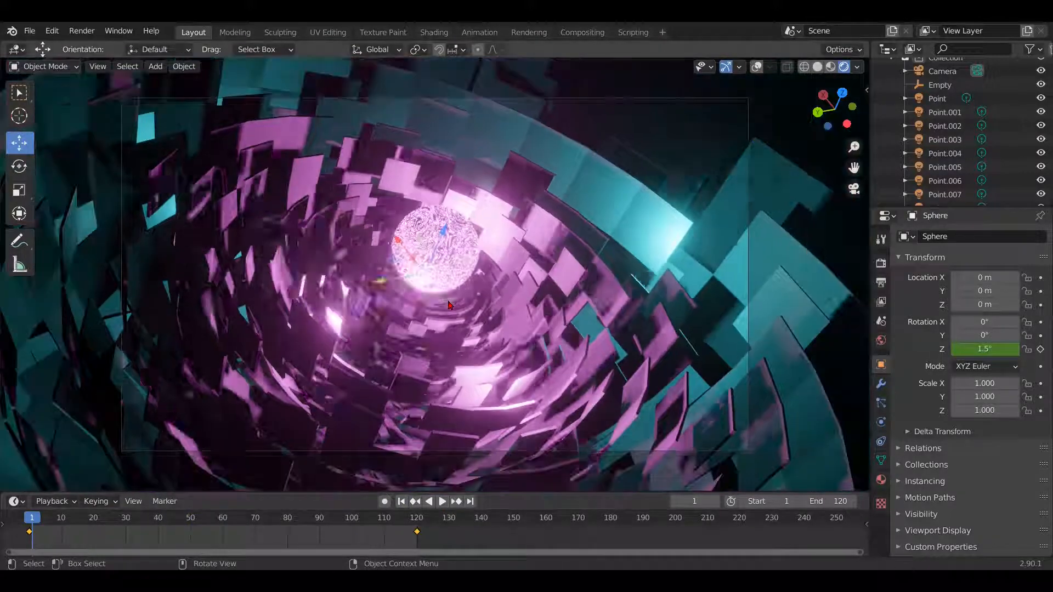
# Parent the point lights Point.002 through Point.008 to the arrayed sphere as object children
pyautogui.scroll(-3, 957, 181)
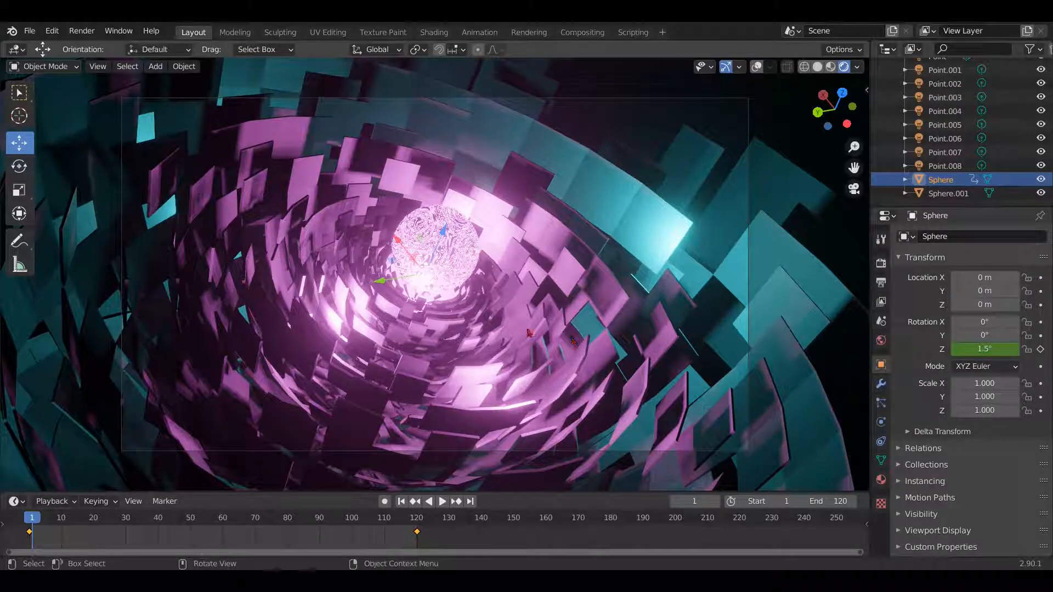
pyautogui.click(433, 234)
pyautogui.click(545, 352)
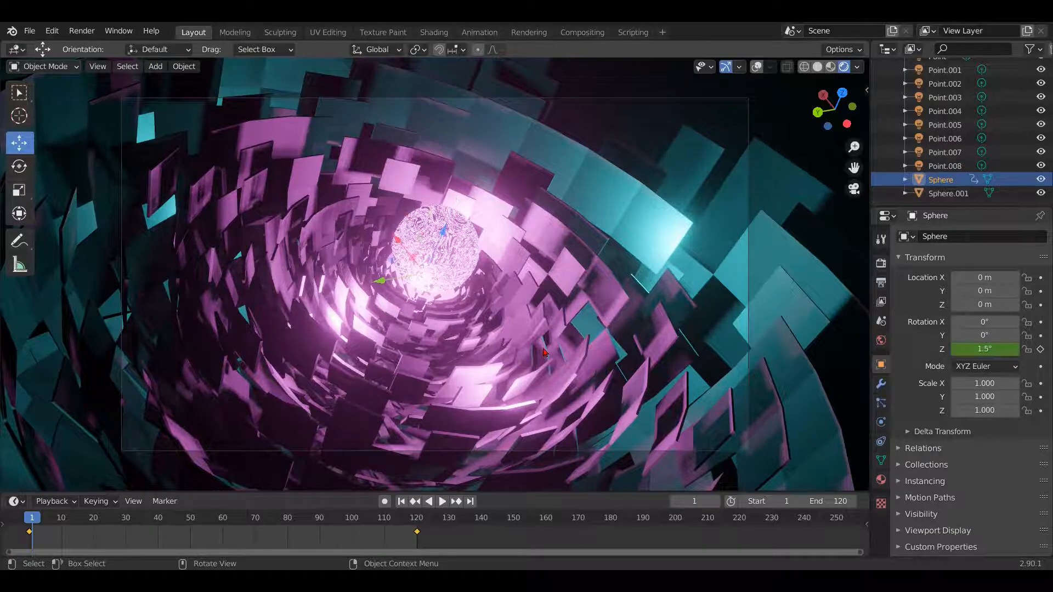
pyautogui.scroll(3, 943, 131)
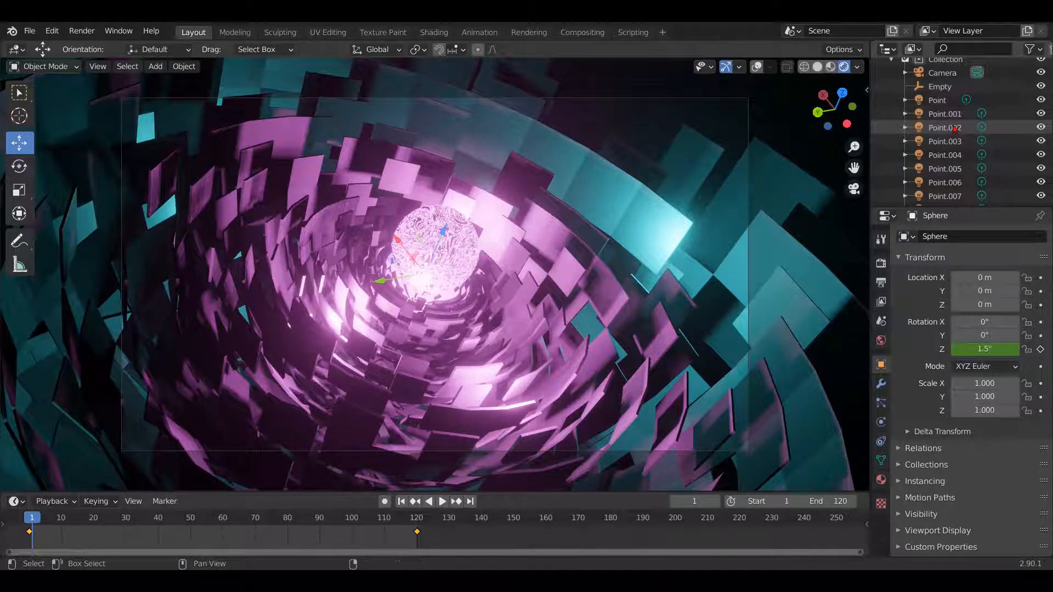
pyautogui.keyDown('shift'); pyautogui.click(953, 127); pyautogui.keyUp('shift')
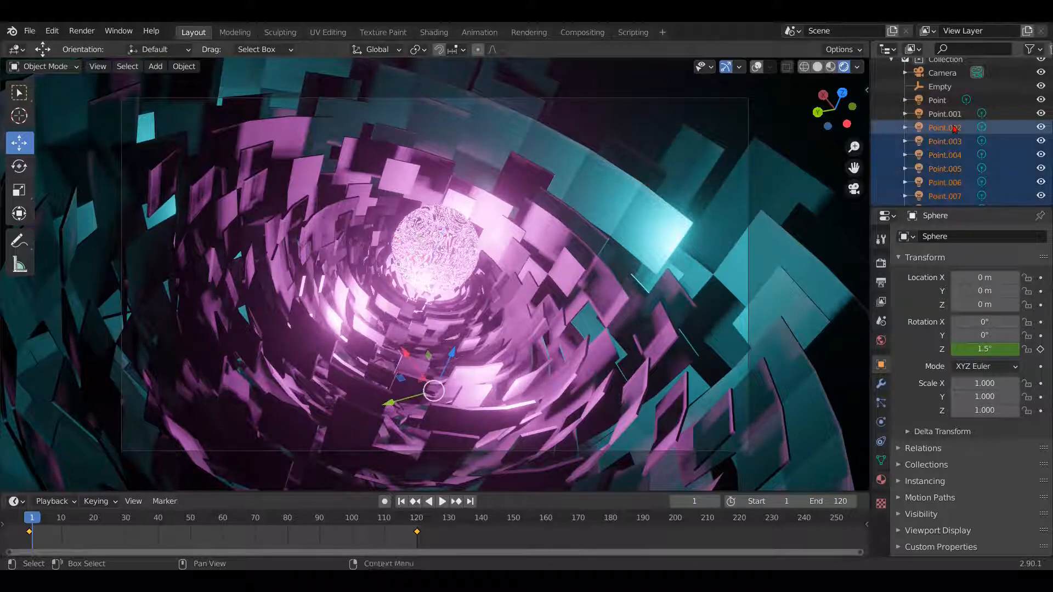
pyautogui.hotkey('ctrl', 'p')
pyautogui.click(582, 274)
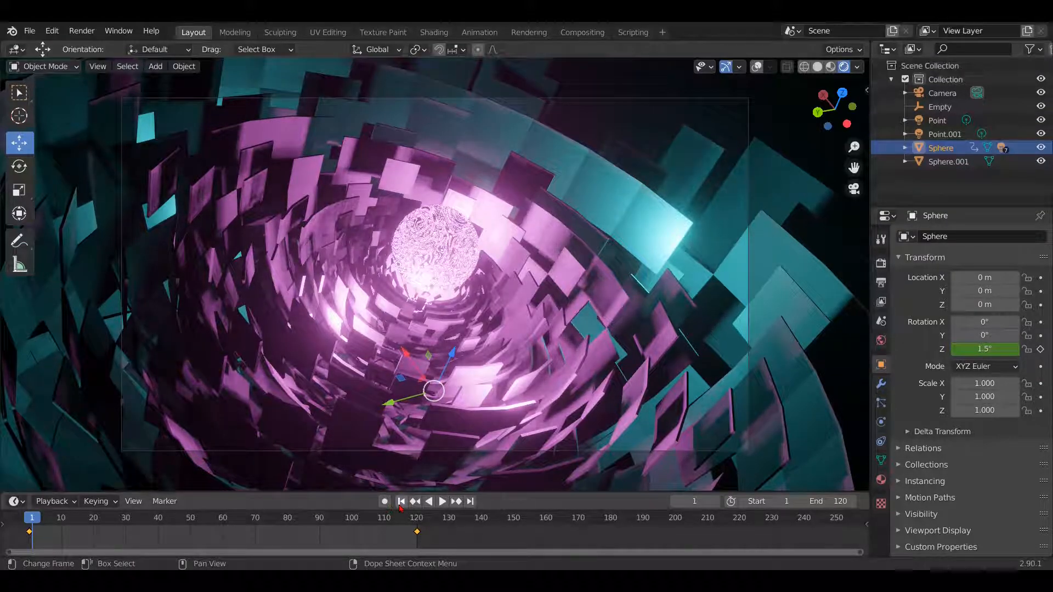
# Play the animation to check how the parented lights move with the arrayed sphere, and stop playback
pyautogui.click(442, 501)
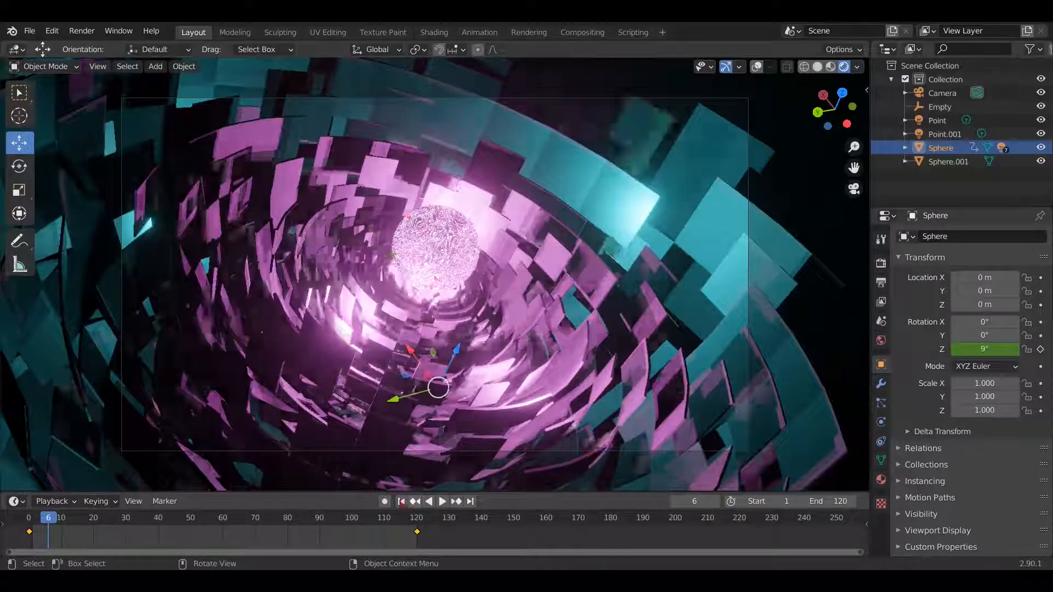
pyautogui.press('Escape')
pyautogui.click(418, 297)
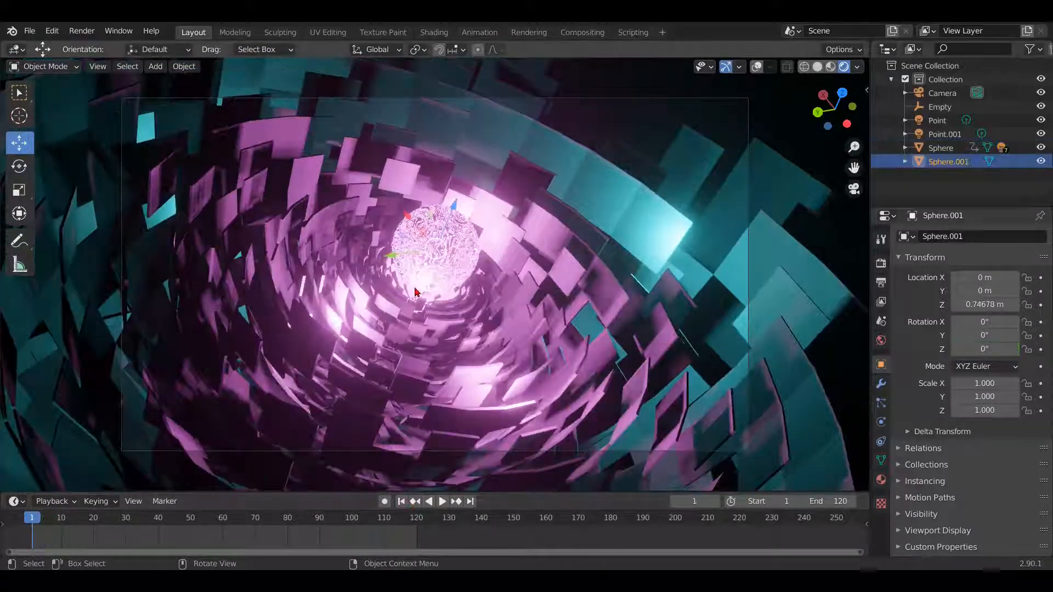
# Set the power of the two pink point lights, Point.001 and Point, to 250 W
pyautogui.click(956, 137)
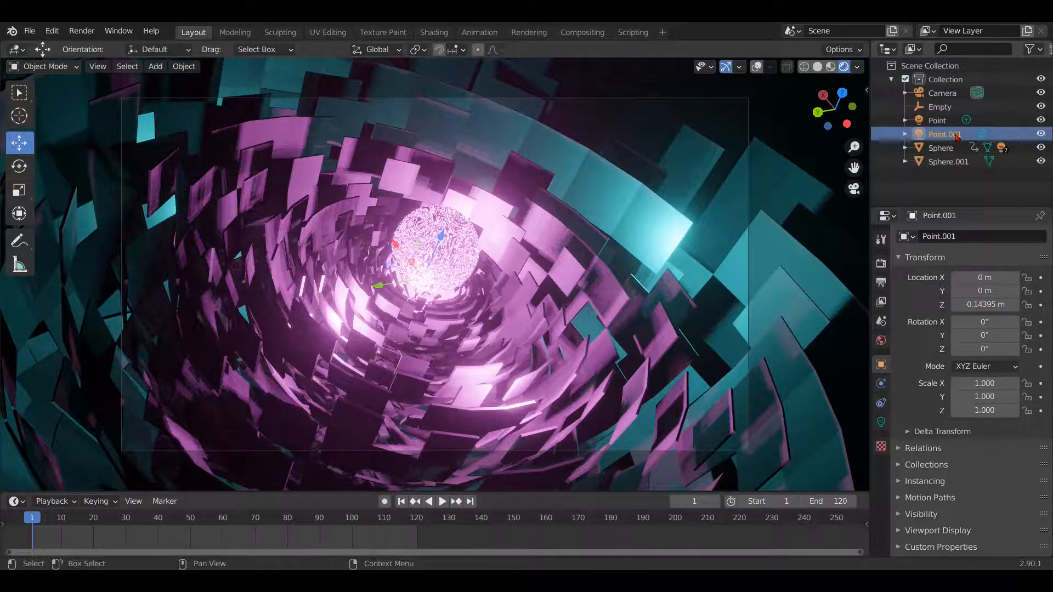
pyautogui.click(880, 424)
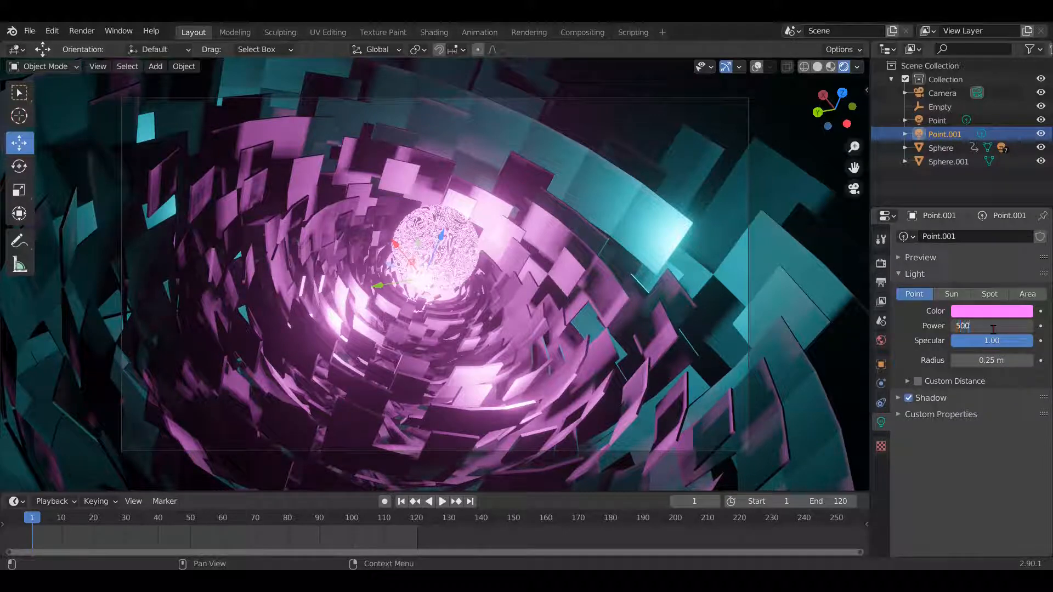
pyautogui.press('Return')
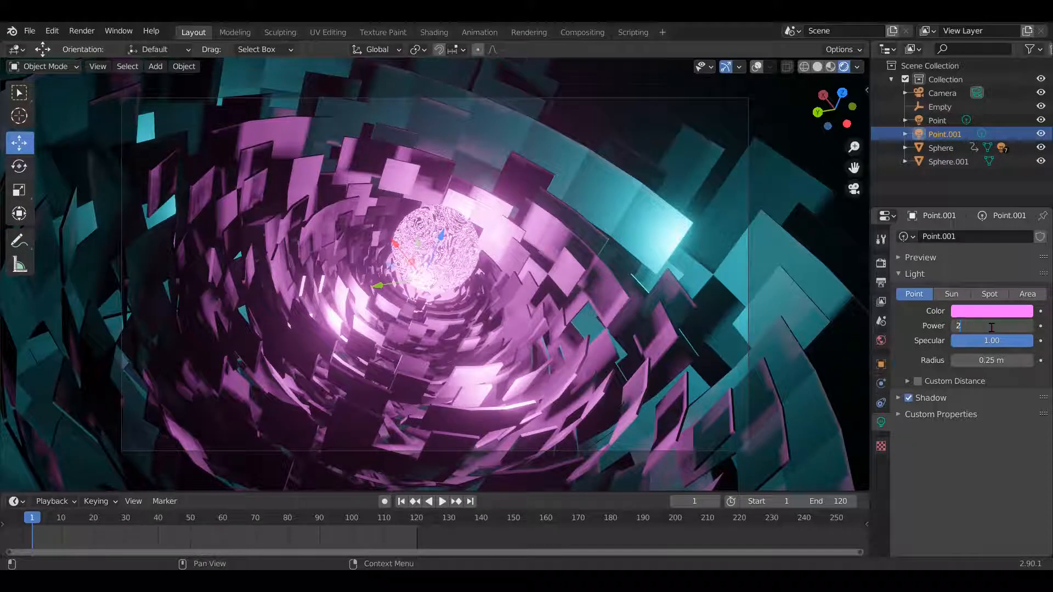
pyautogui.scroll(2, 603, 242)
pyautogui.click(442, 241)
pyautogui.click(937, 121)
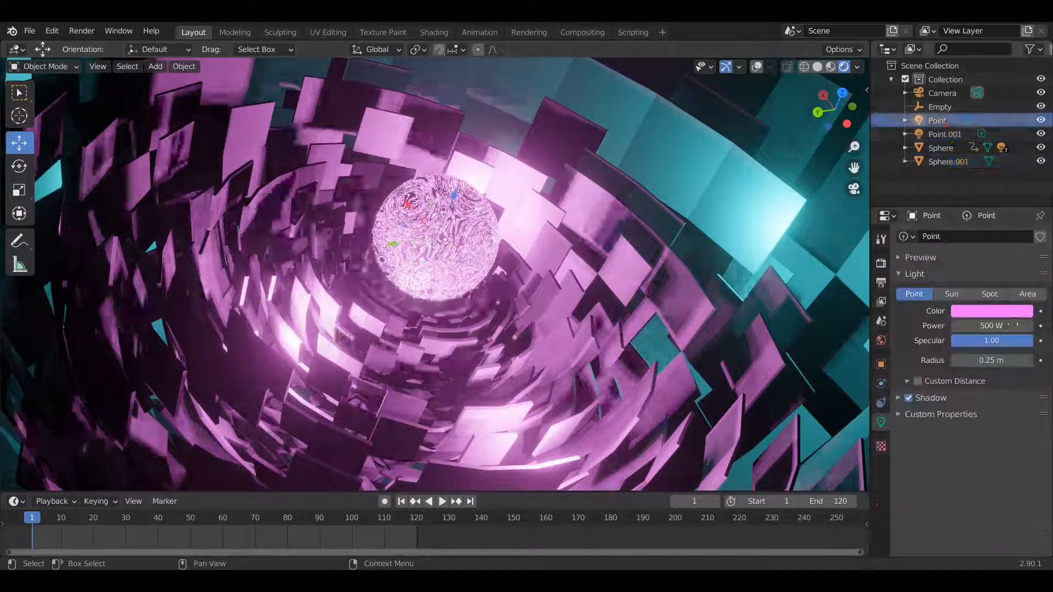
pyautogui.click(996, 329)
pyautogui.click(952, 136)
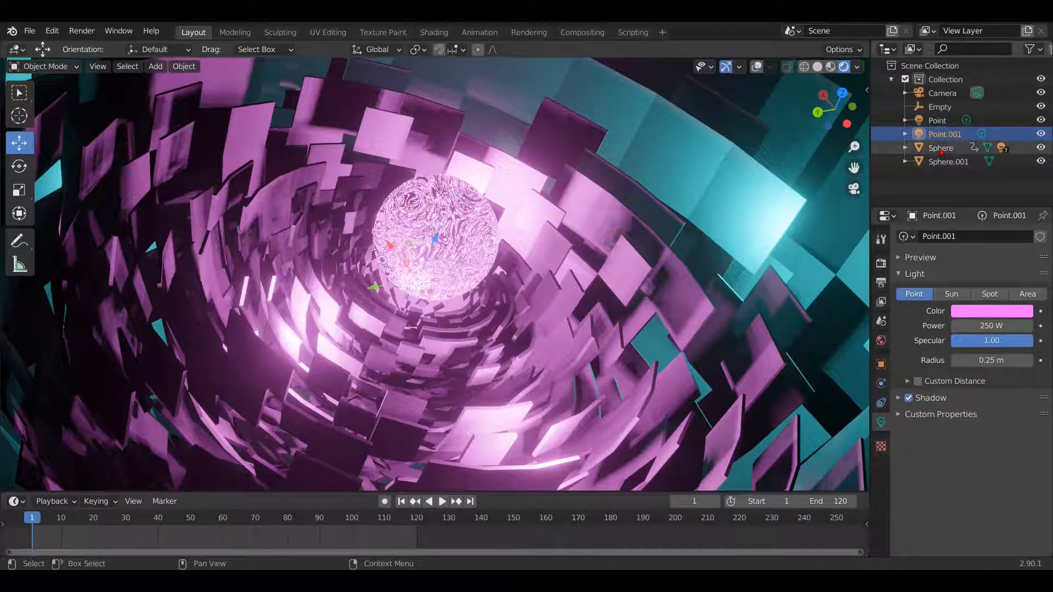
# Expand the arrayed sphere's child objects and set the power of the cyan lights Point.002 and Point.003 to 250 W
pyautogui.click(944, 148)
pyautogui.click(905, 148)
pyautogui.scroll(-2, 954, 159)
pyautogui.click(974, 147)
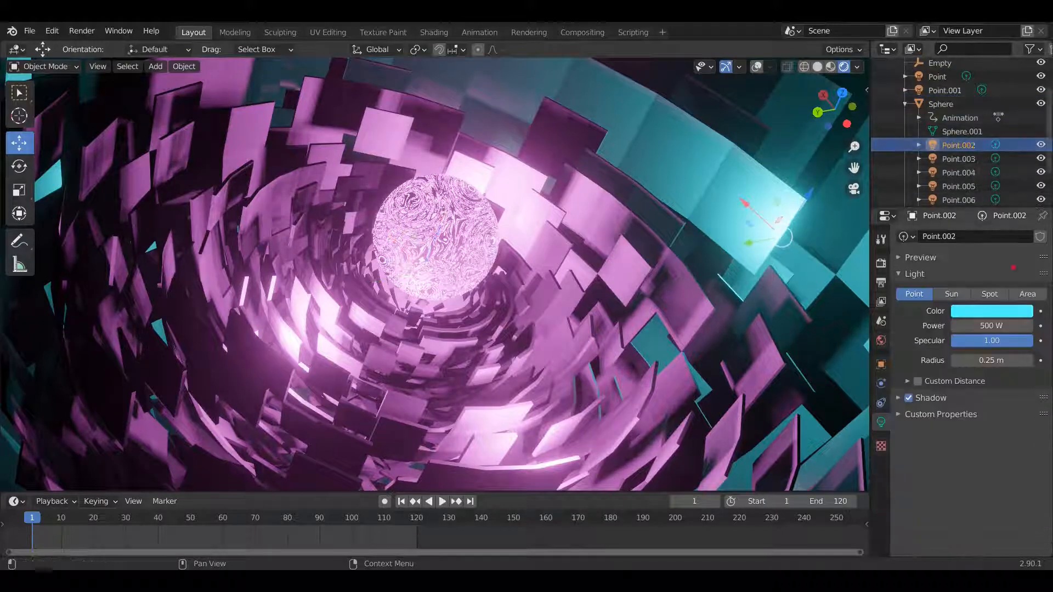
pyautogui.press('Return')
pyautogui.click(959, 158)
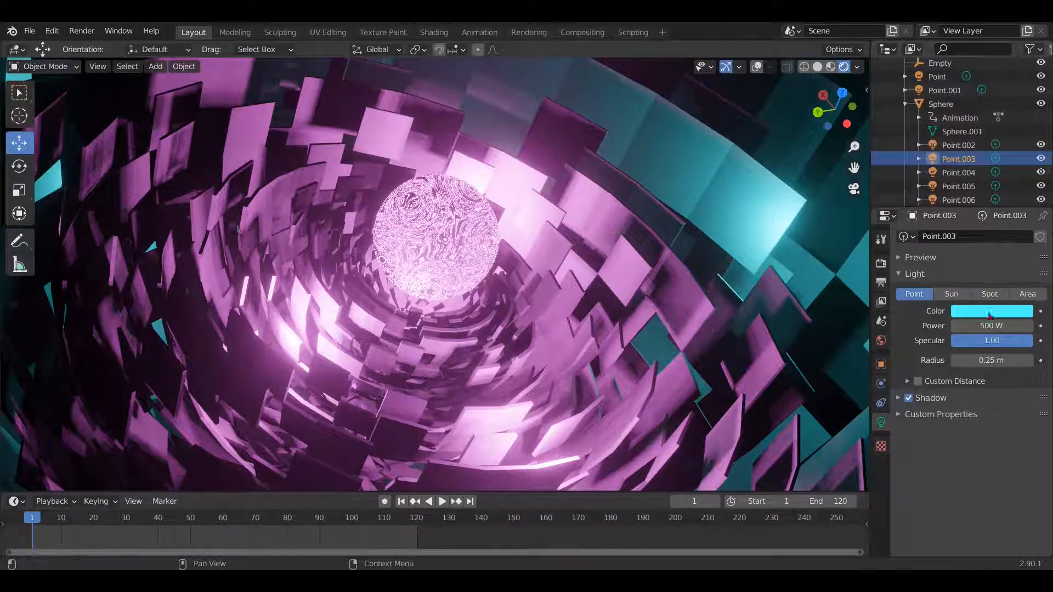
pyautogui.scroll(-3, 656, 331)
pyautogui.click(959, 159)
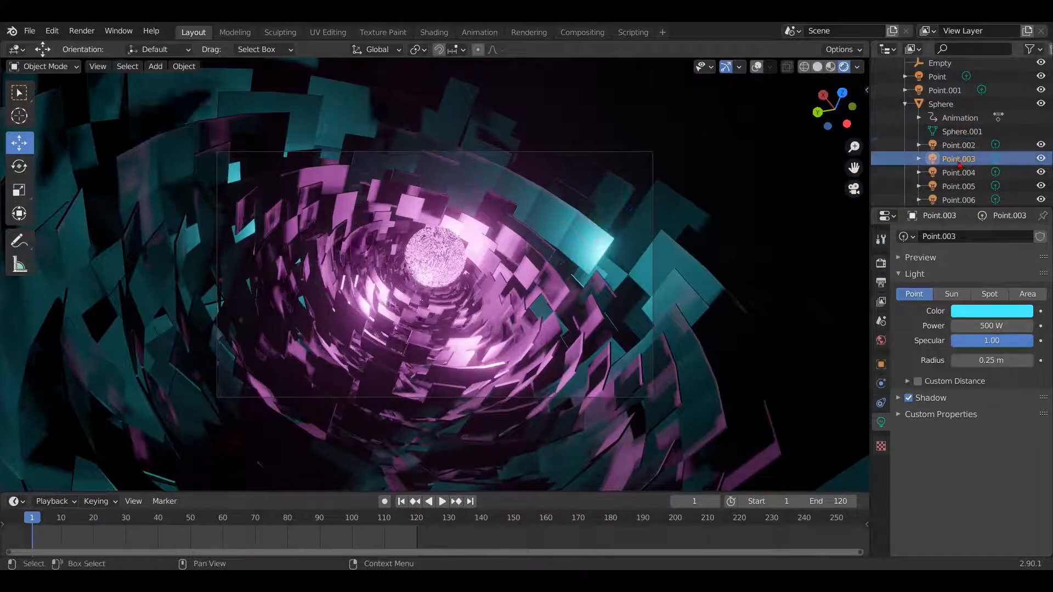
pyautogui.press('Return')
# Set the power of the cyan lights Point.004 and Point.005 to 250 W
pyautogui.click(969, 173)
pyautogui.doubleClick(991, 325)
pyautogui.write('25')
pyautogui.press('Return')
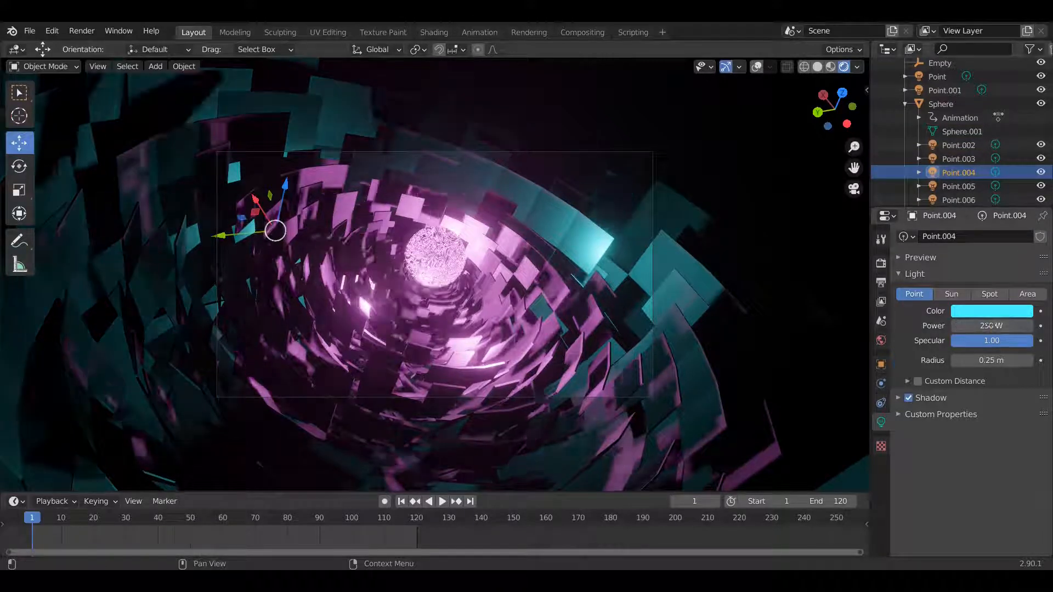
pyautogui.click(971, 187)
pyautogui.scroll(-1, 972, 198)
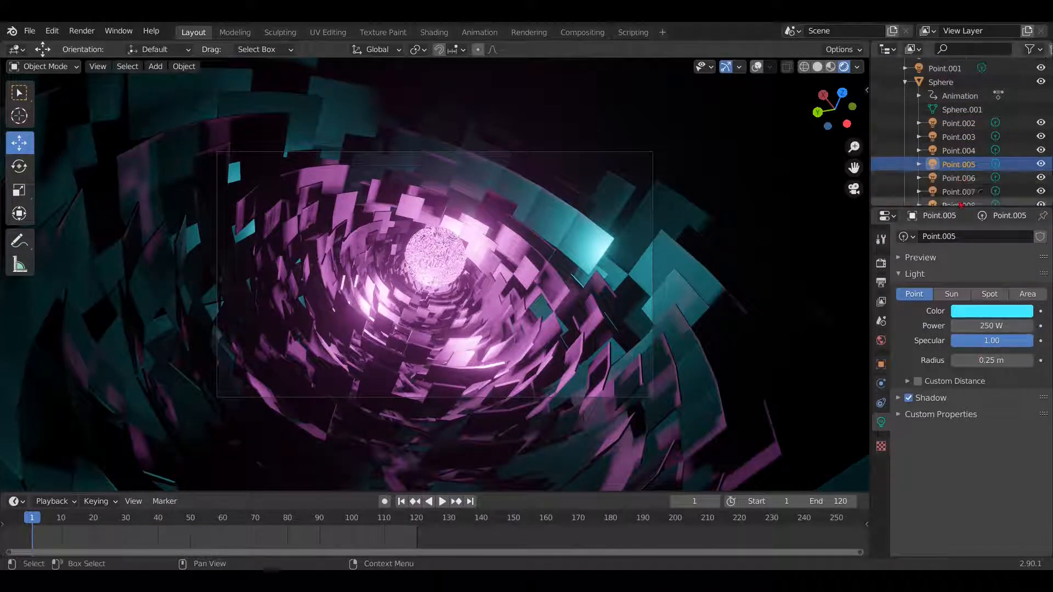
# Set the power of the arrayed sphere's remaining child lights, Point.006 through Point.008, to 250 W
pyautogui.click(970, 179)
pyautogui.scroll(-2, 960, 183)
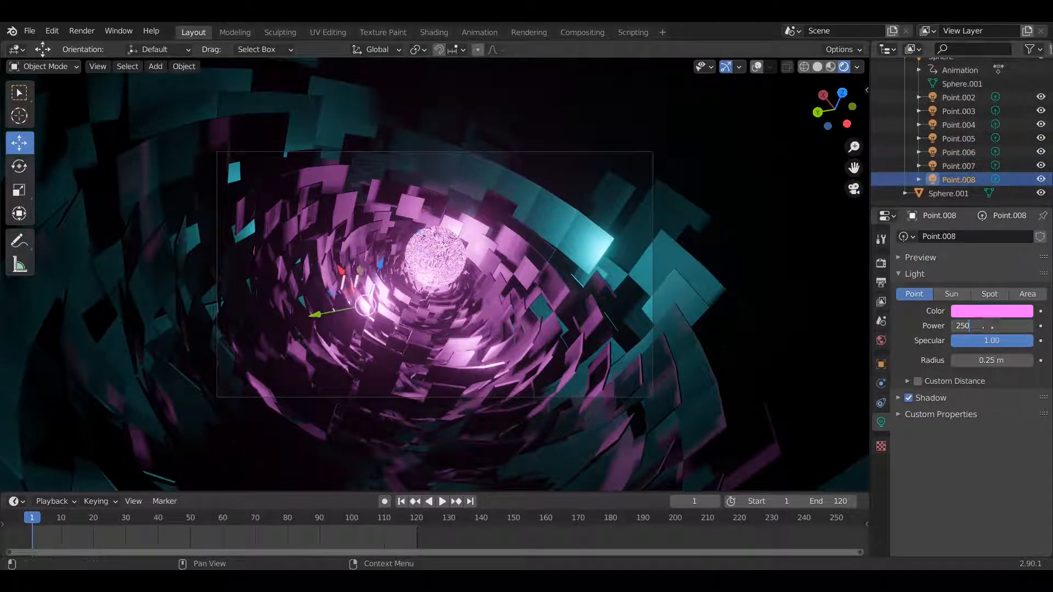
pyautogui.press('Return')
# Play the animation with the central glowing sphere selected to check the lighting, and return to the first frame
pyautogui.click(948, 193)
pyautogui.click(442, 501)
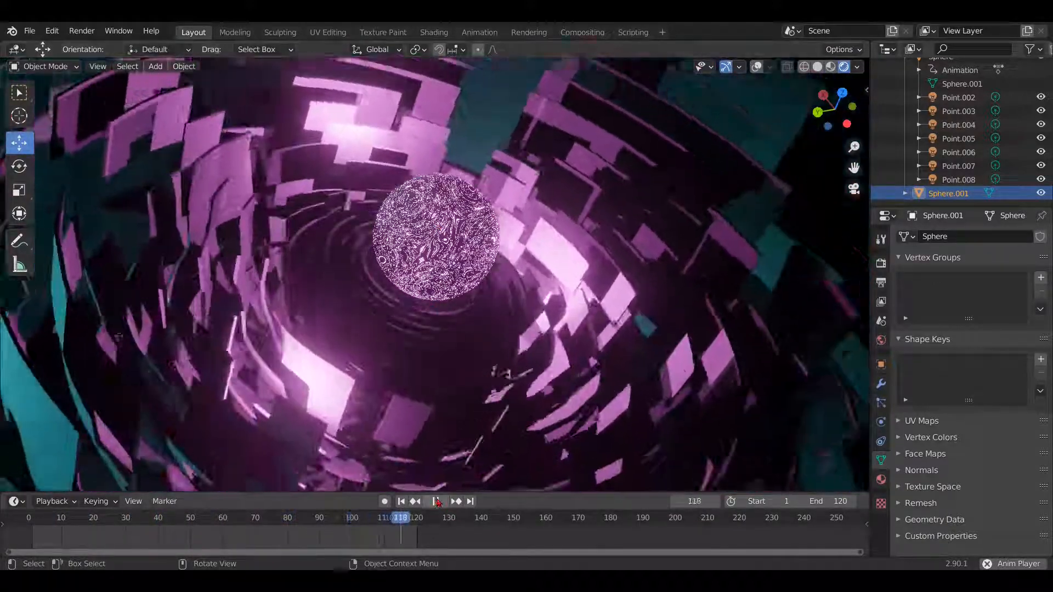
pyautogui.click(437, 502)
pyautogui.click(401, 501)
# Move the central glowing sphere along the Z and X axes to about X -0.23 m and Z 1.11 m
pyautogui.moveTo(453, 192); pyautogui.dragTo(455, 181)
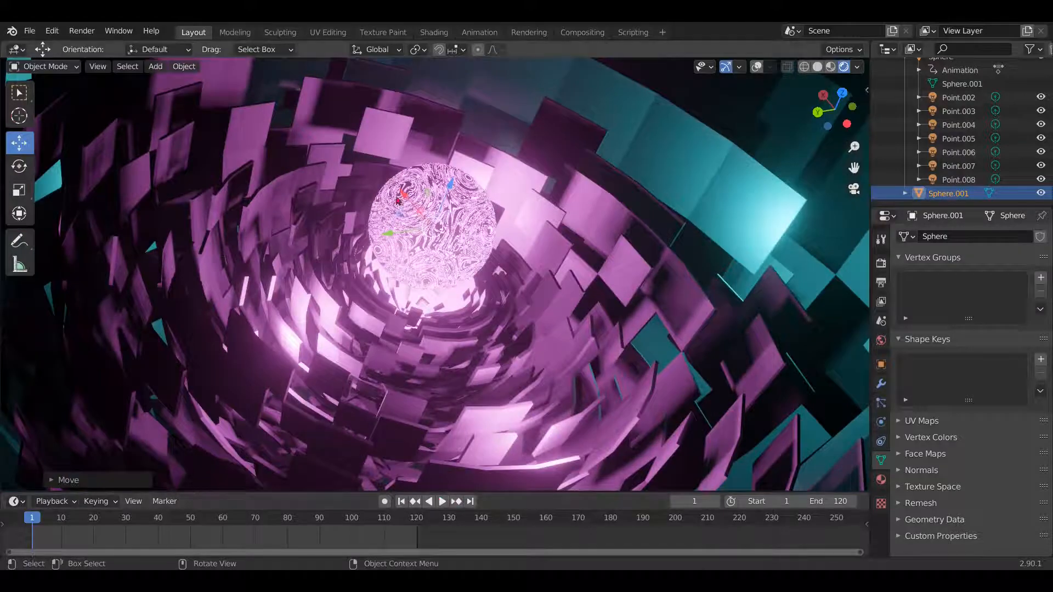
pyautogui.moveTo(398, 200); pyautogui.dragTo(392, 241)
pyautogui.click(882, 364)
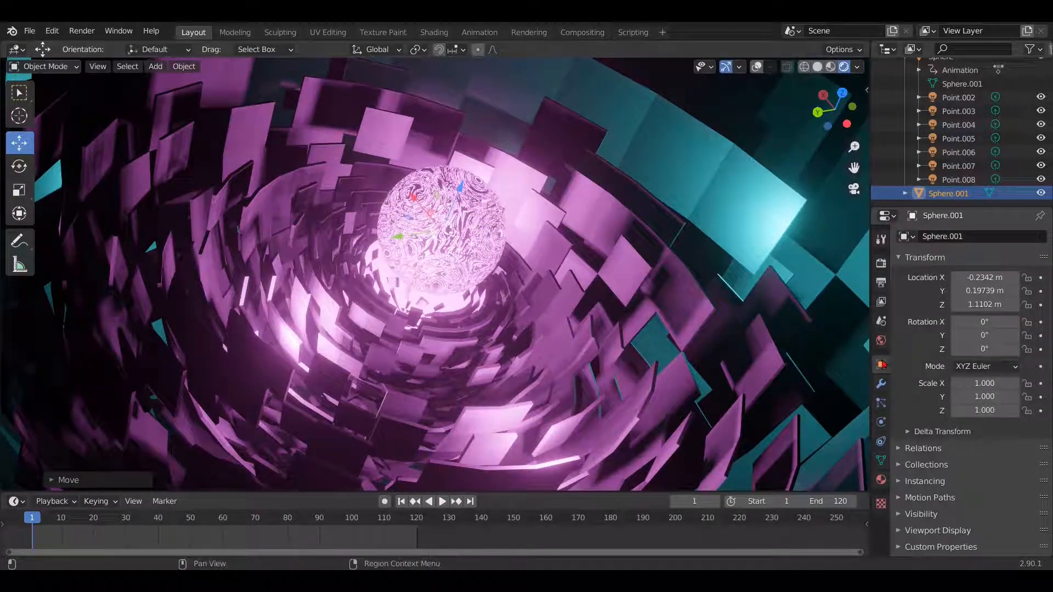
# Set the render output path to a file named Sci-fi flower on the Desktop
pyautogui.click(882, 283)
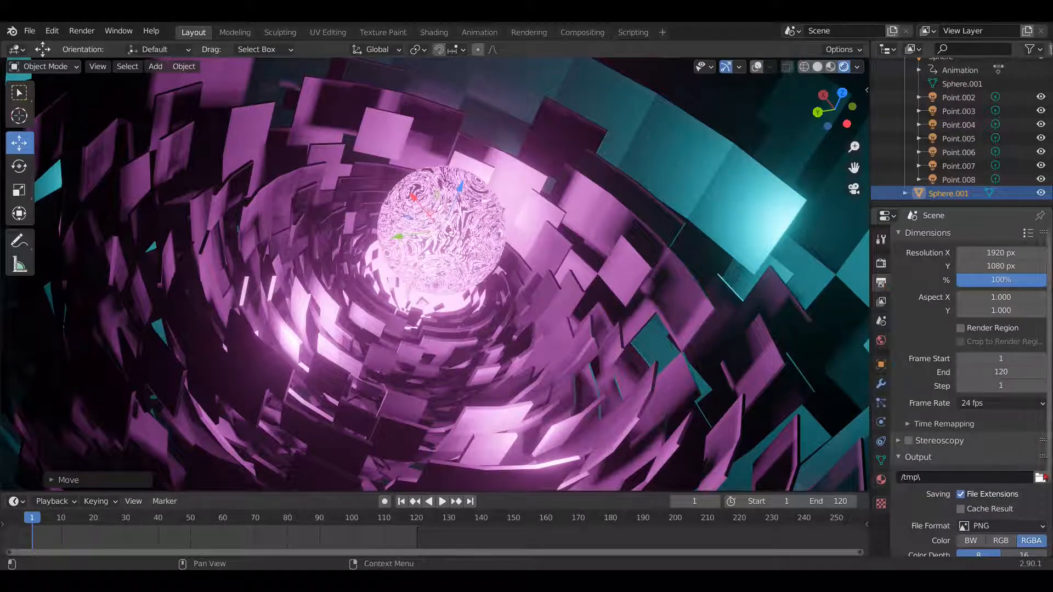
pyautogui.click(1040, 477)
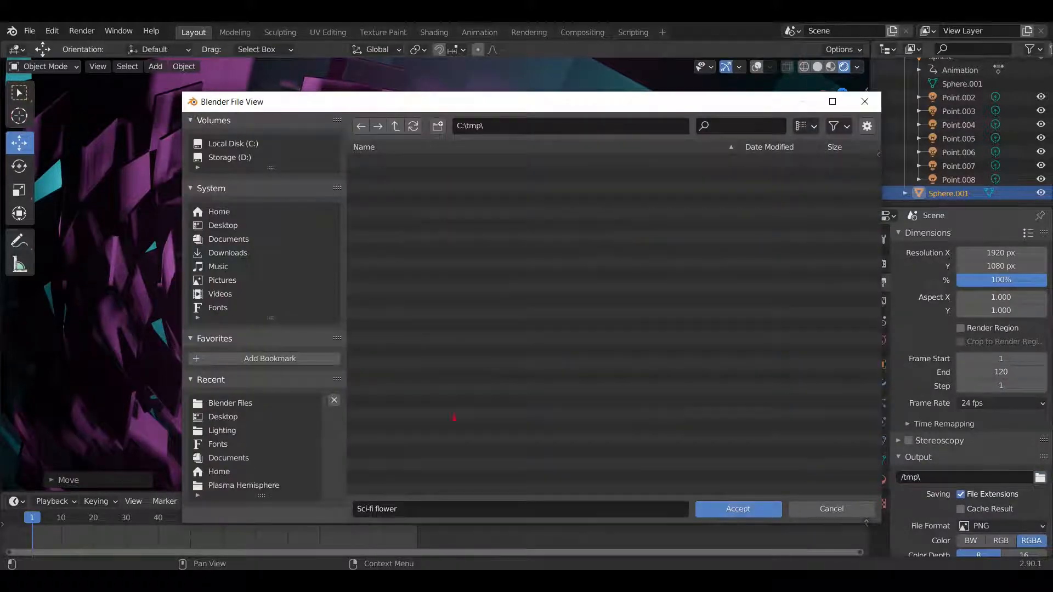
pyautogui.click(759, 513)
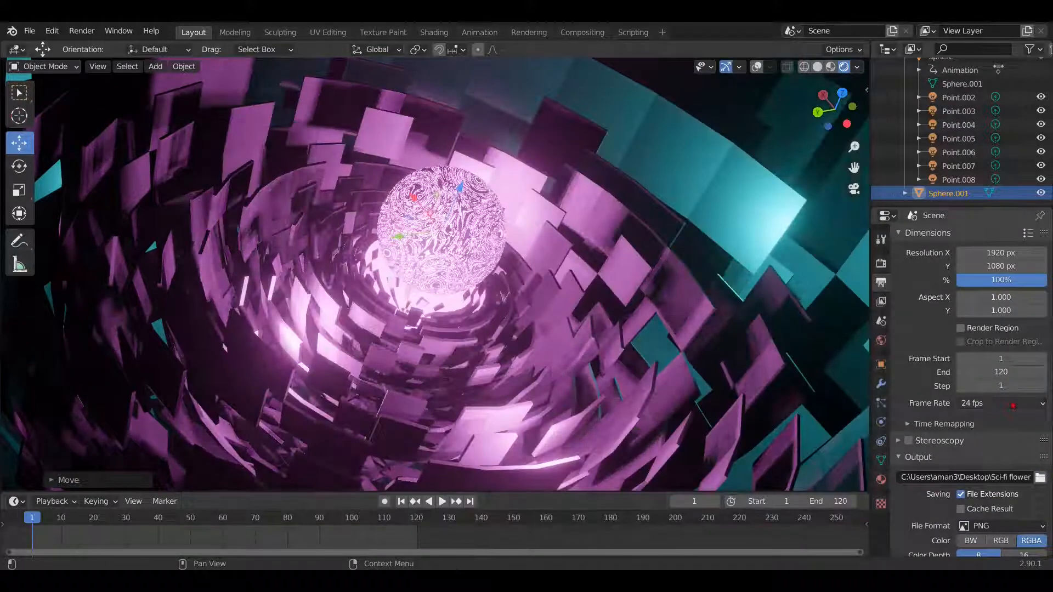
# Set the output file format to FFmpeg video with an MPEG-4 container
pyautogui.scroll(-4, 978, 379)
pyautogui.click(1027, 436)
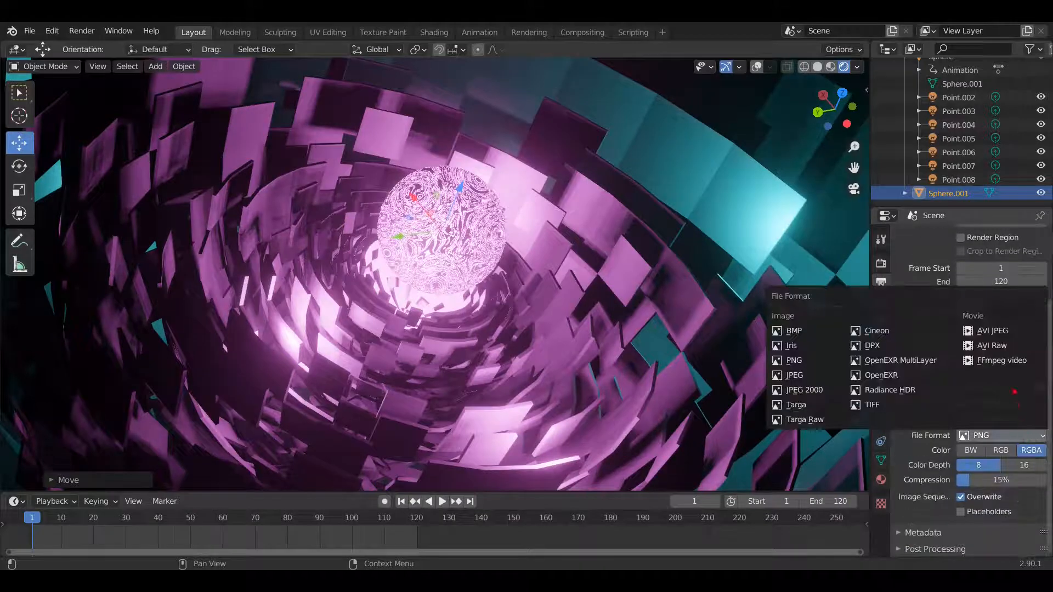
pyautogui.click(1006, 362)
pyautogui.scroll(-5, 971, 514)
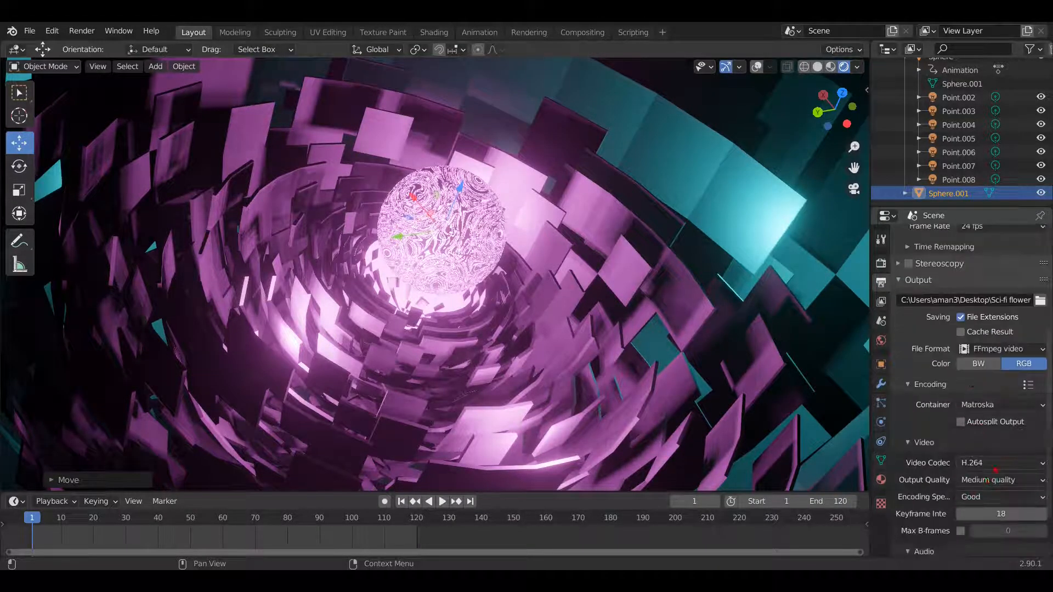
pyautogui.click(1017, 406)
pyautogui.click(987, 344)
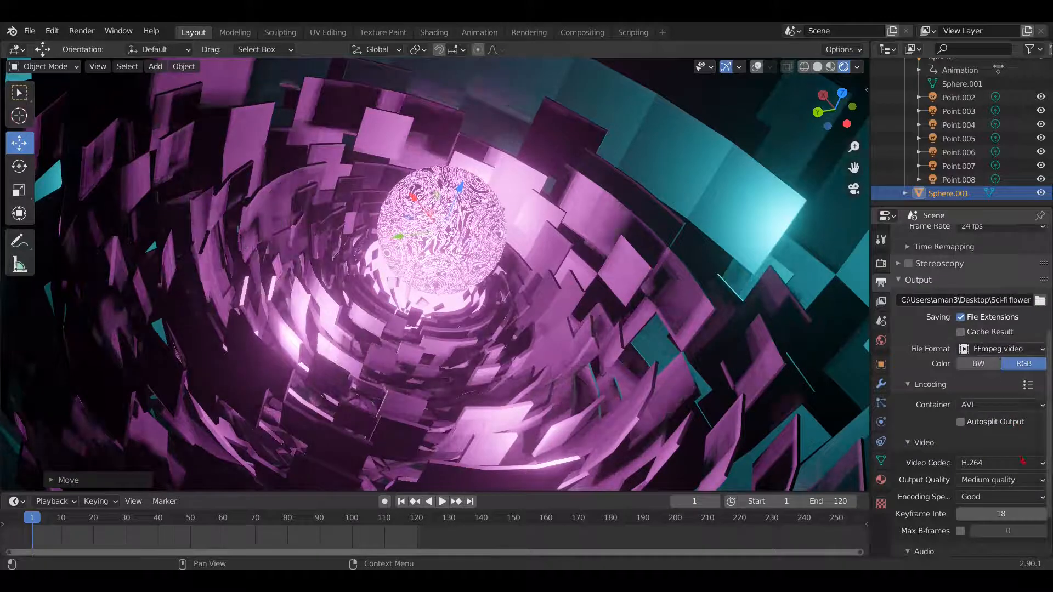
pyautogui.click(1011, 406)
pyautogui.click(995, 359)
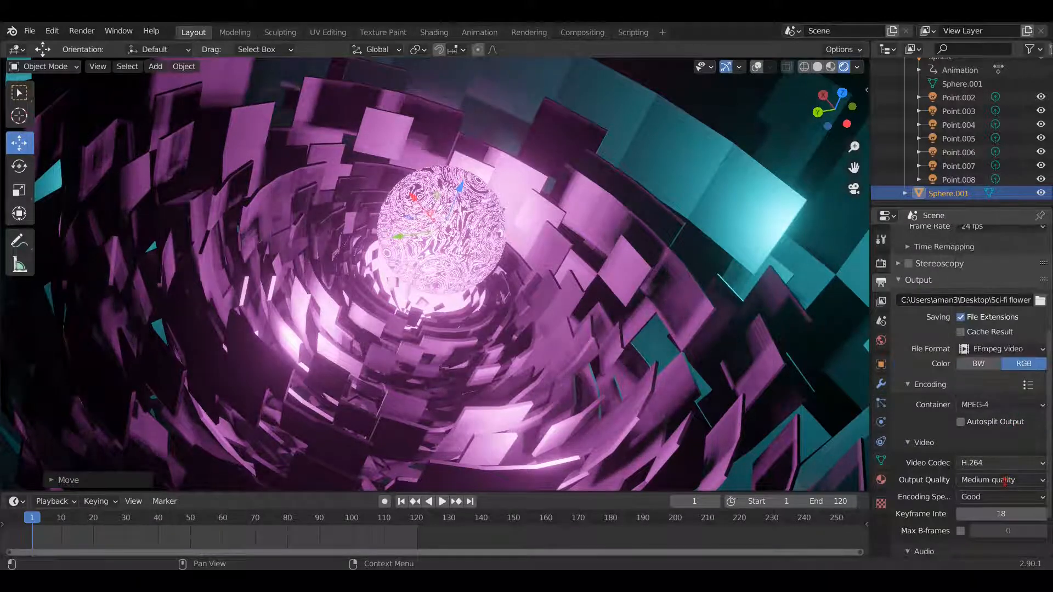
# Set the video output quality to High quality and open the render commands
pyautogui.click(1005, 481)
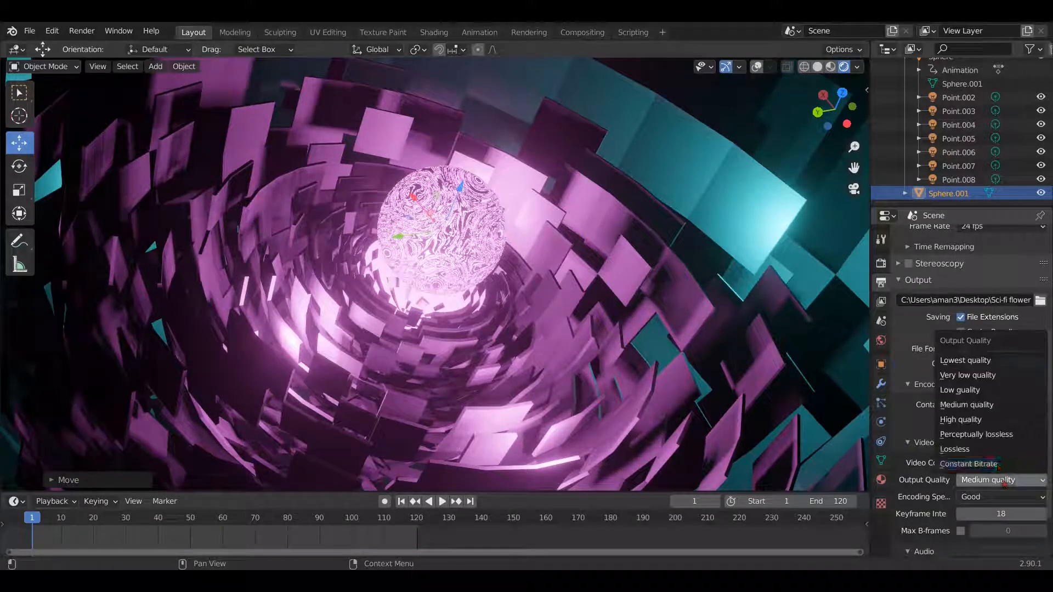
pyautogui.click(987, 422)
pyautogui.scroll(-3, 1004, 439)
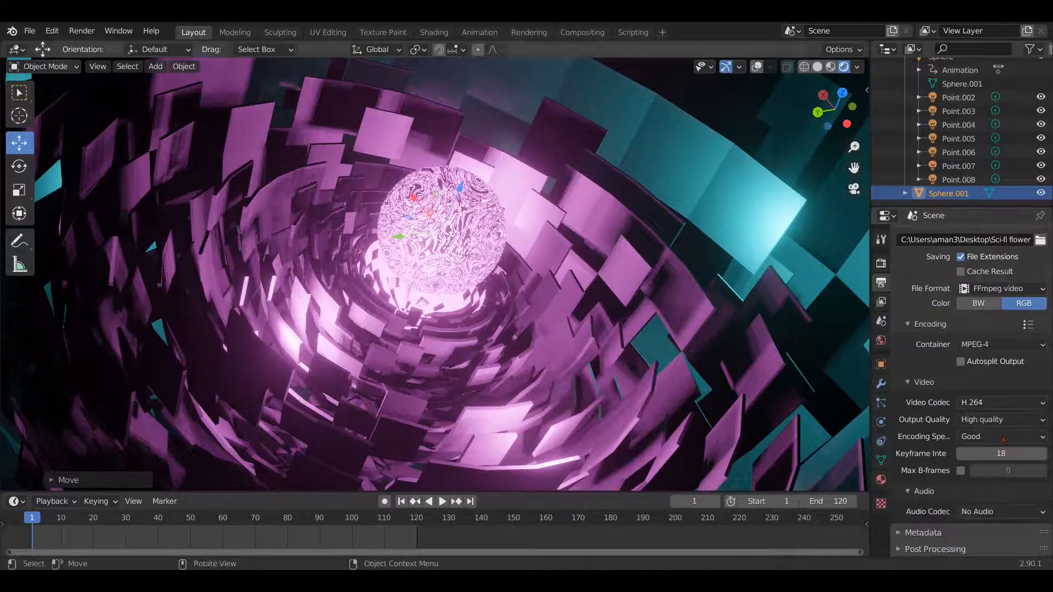
pyautogui.click(77, 34)
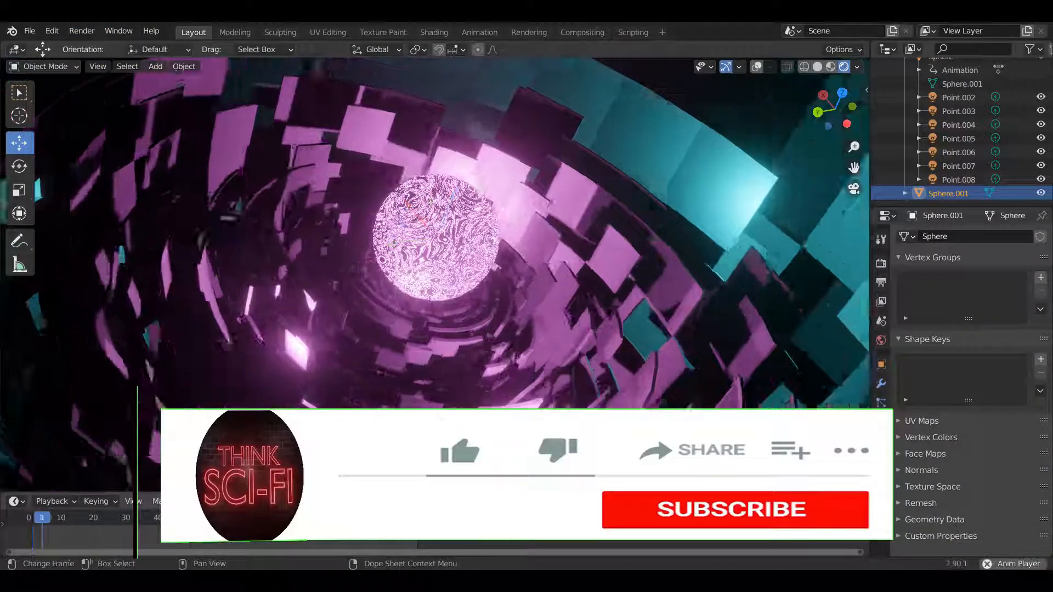